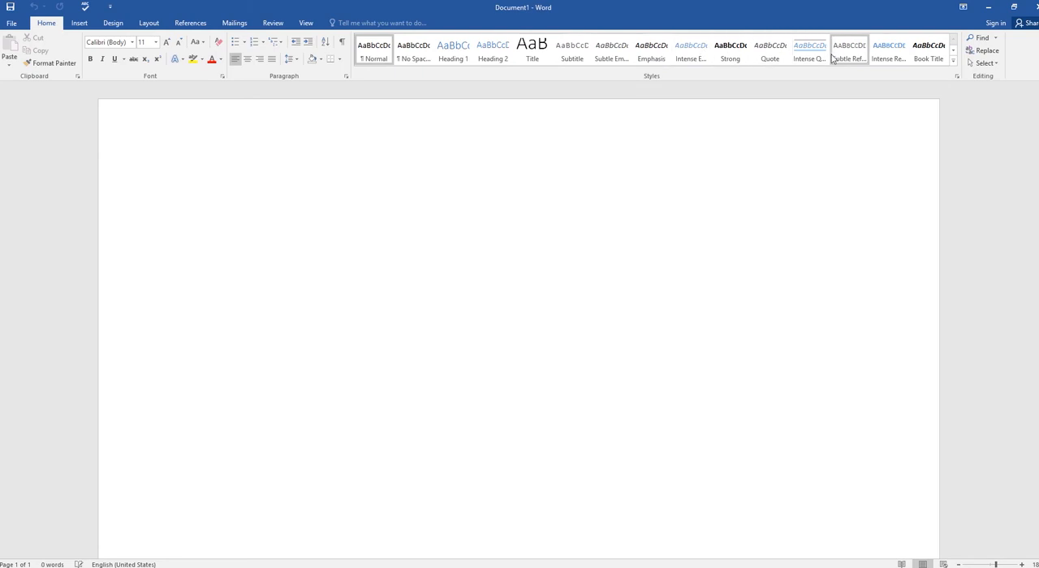
# Step: View the chart types available for insertion, leaving the document without a chart
pyautogui.click(75, 26)
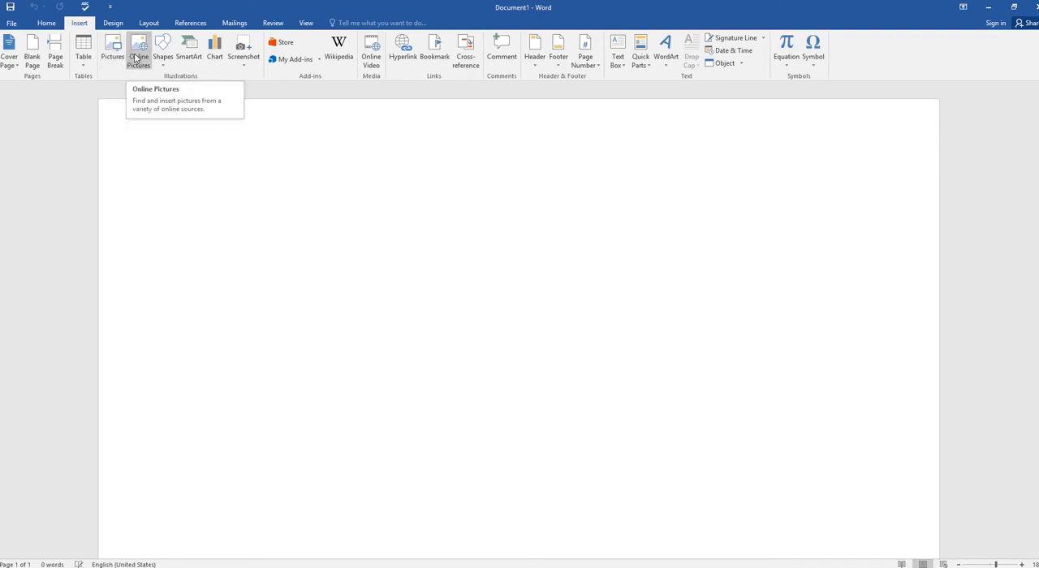
pyautogui.click(215, 50)
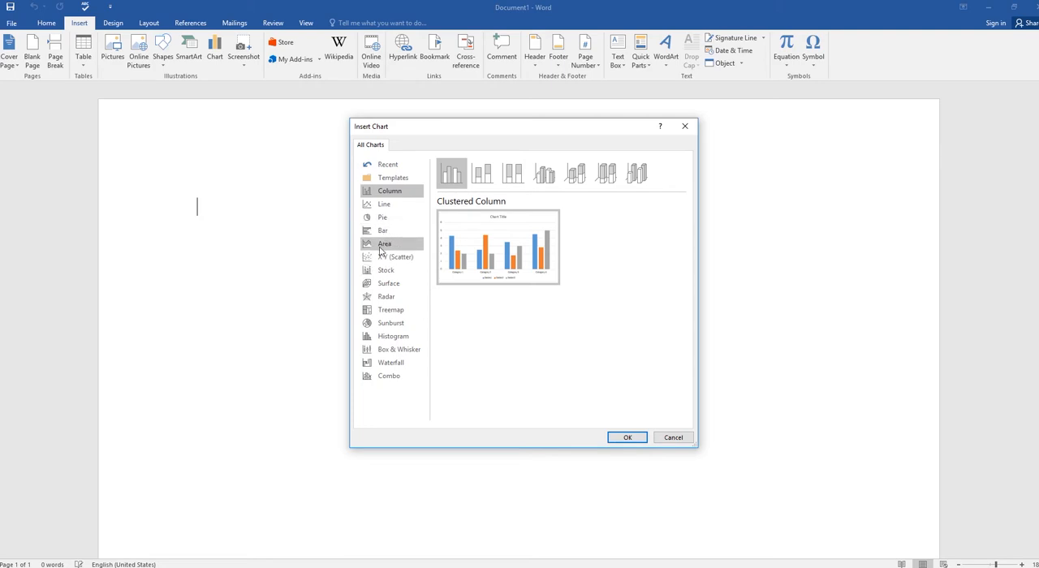
pyautogui.click(672, 437)
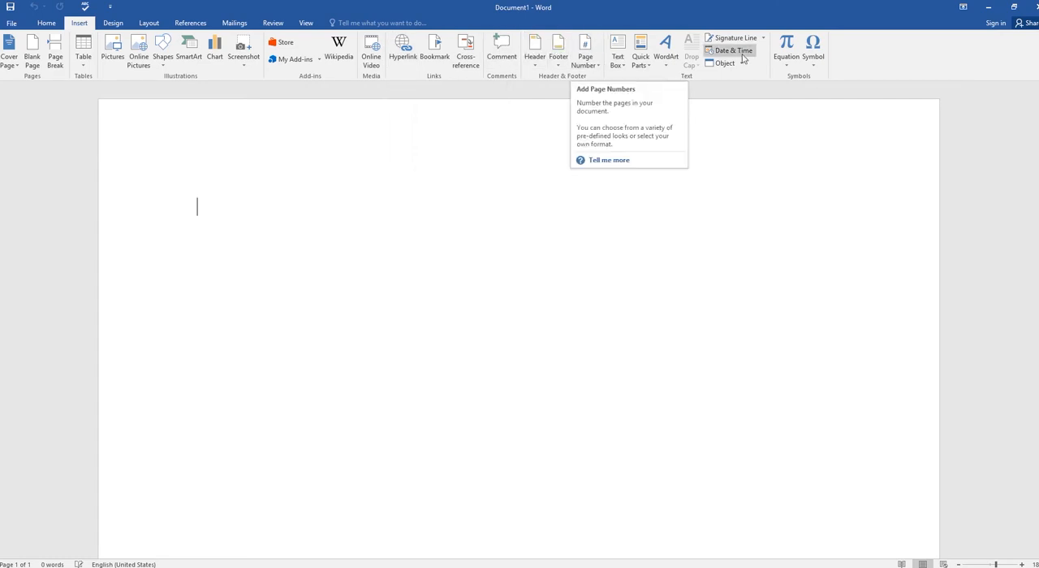
# Step: Look over the document design options, including the theme colour sets, theme effects and theme font pairs, without applying any
pyautogui.click(112, 23)
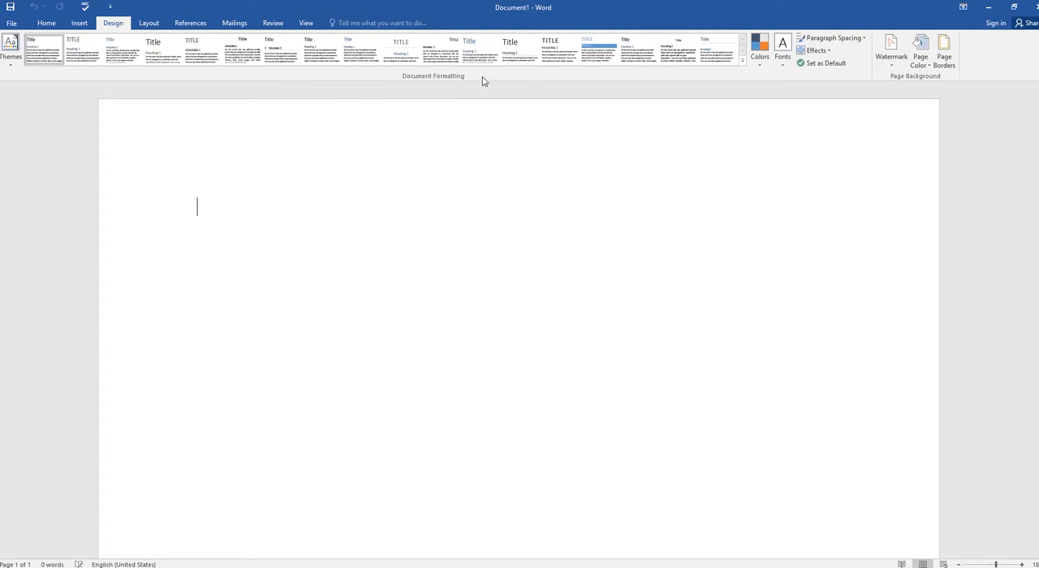
pyautogui.click(760, 68)
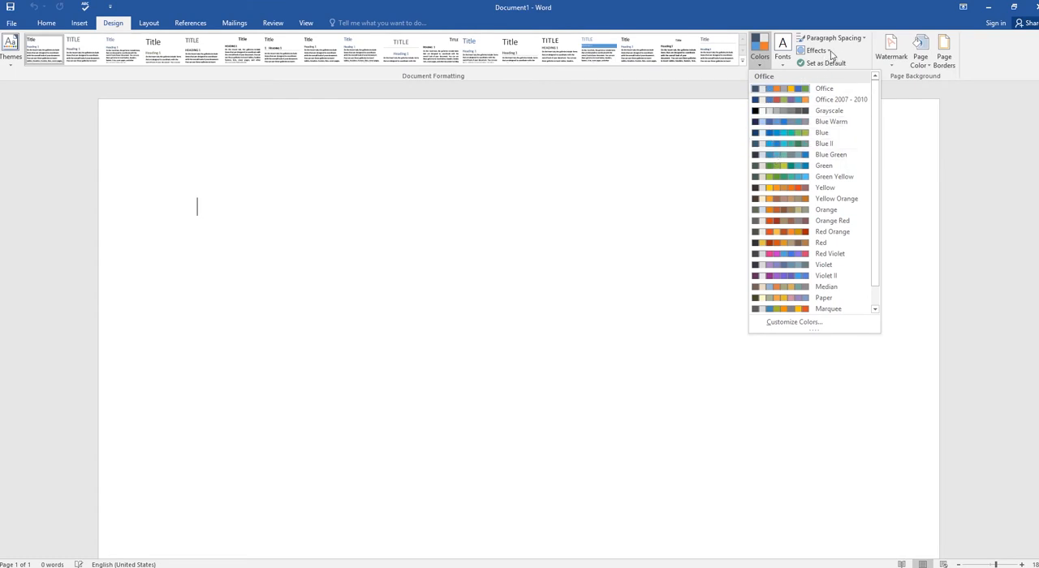
pyautogui.click(829, 51)
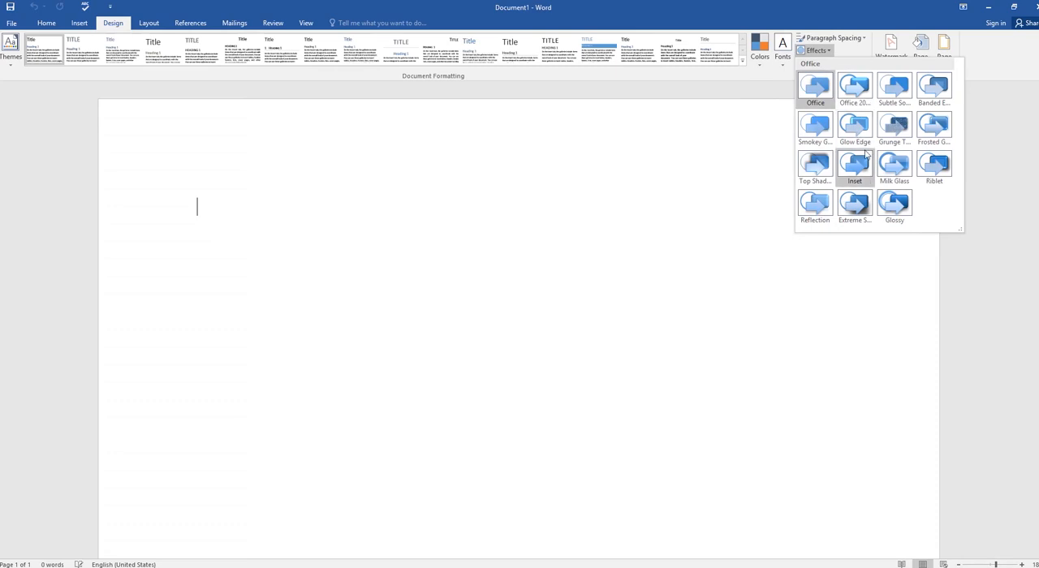
pyautogui.click(719, 105)
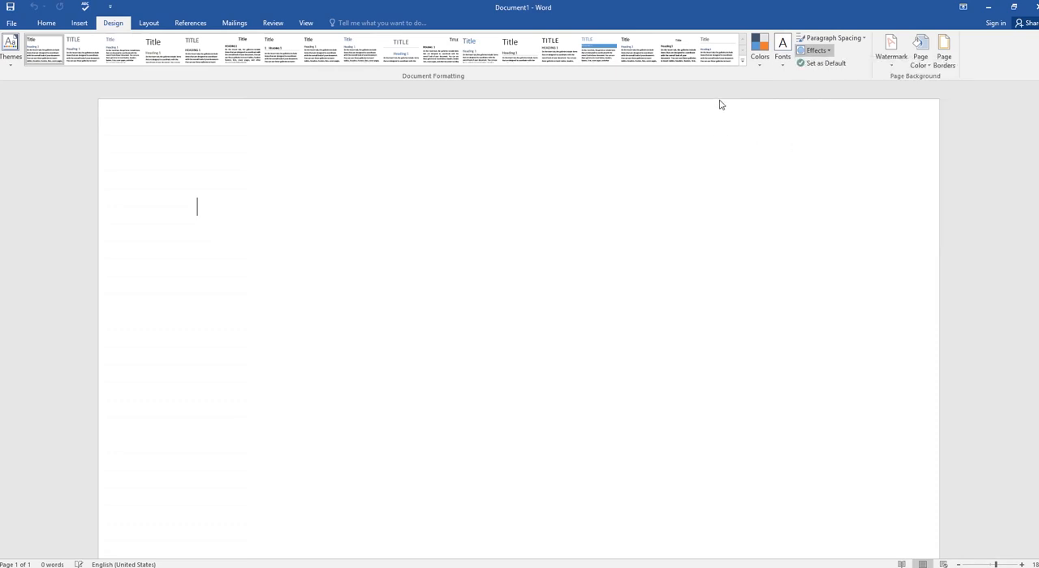
pyautogui.click(782, 59)
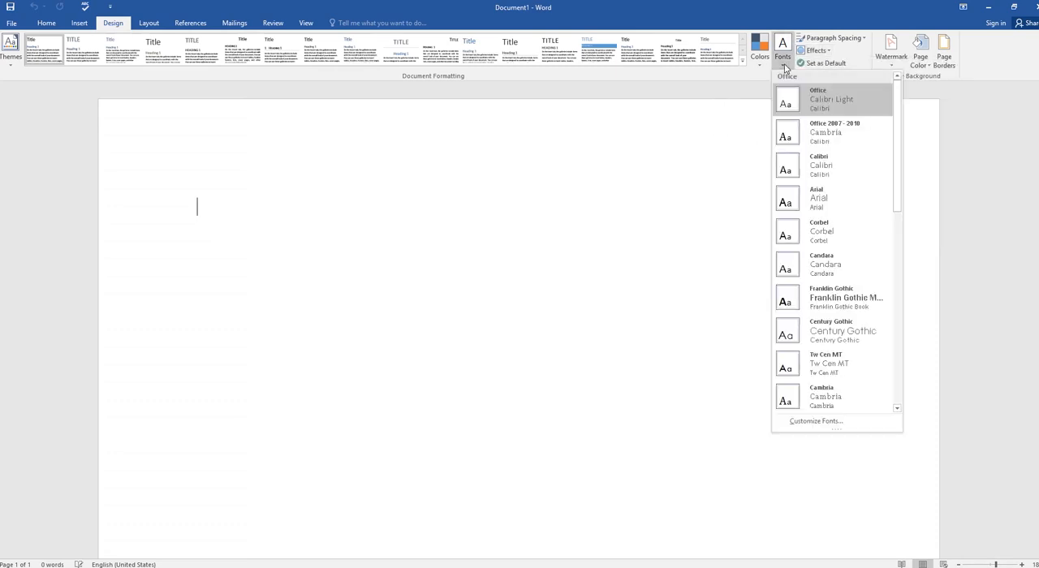
pyautogui.click(730, 79)
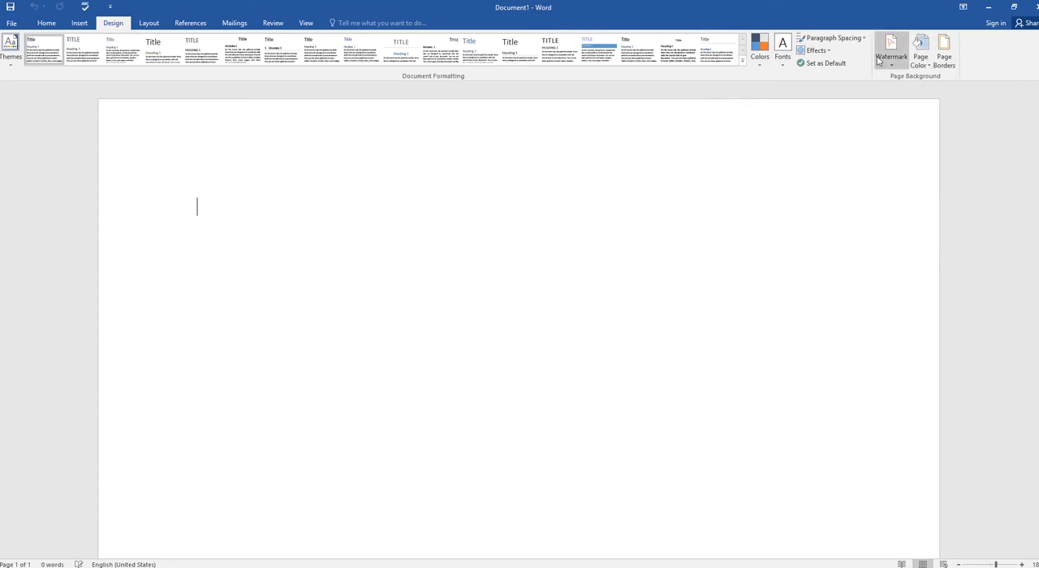
# Step: Look over the page orientation and column layout choices without changing the page setup
pyautogui.click(147, 24)
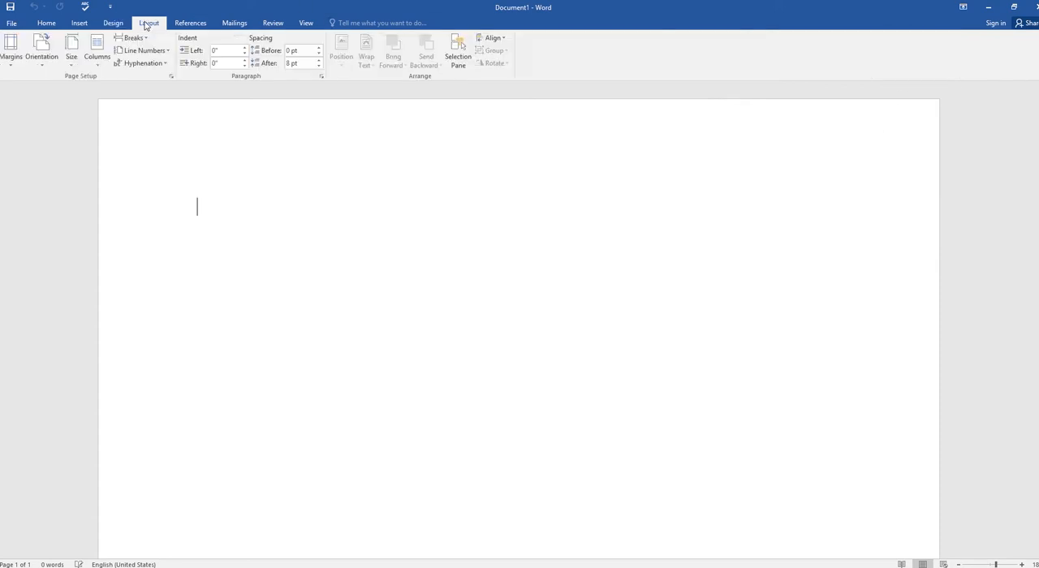
pyautogui.click(41, 66)
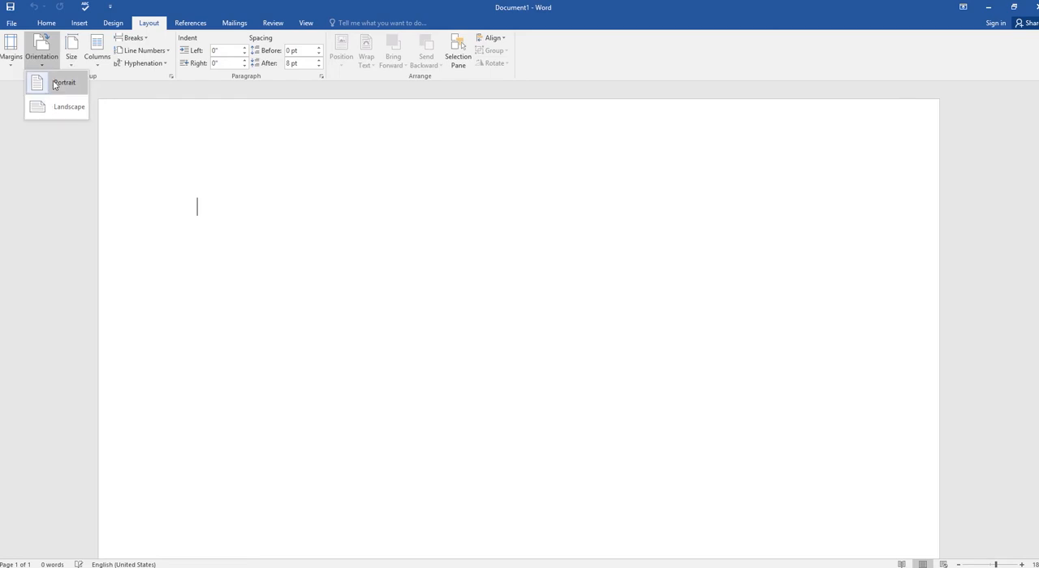
pyautogui.click(97, 65)
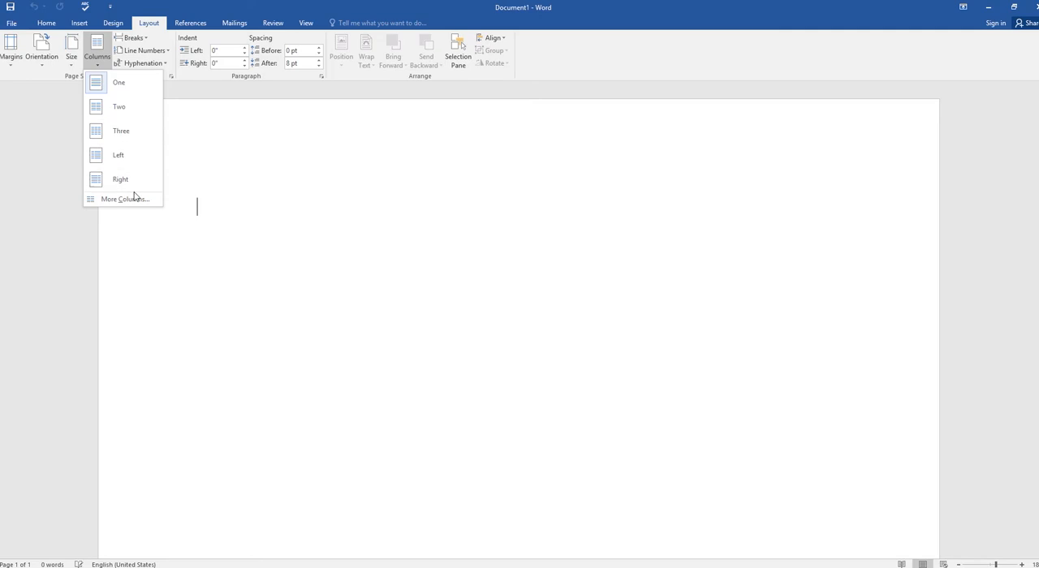
pyautogui.click(243, 155)
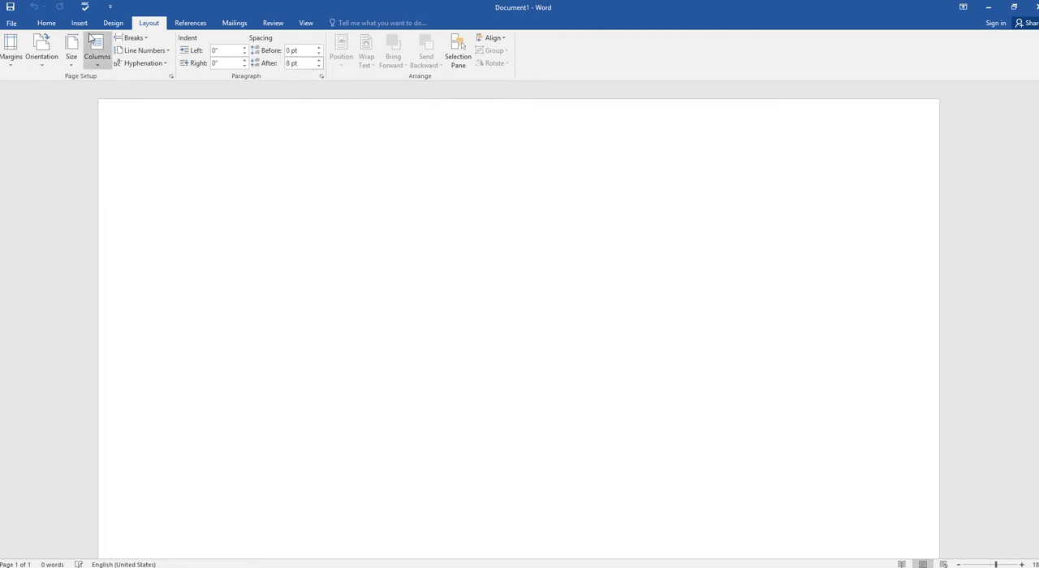
# Step: View the built-in table of contents styles without inserting one, and look over the mail merge and reviewing commands
pyautogui.click(182, 27)
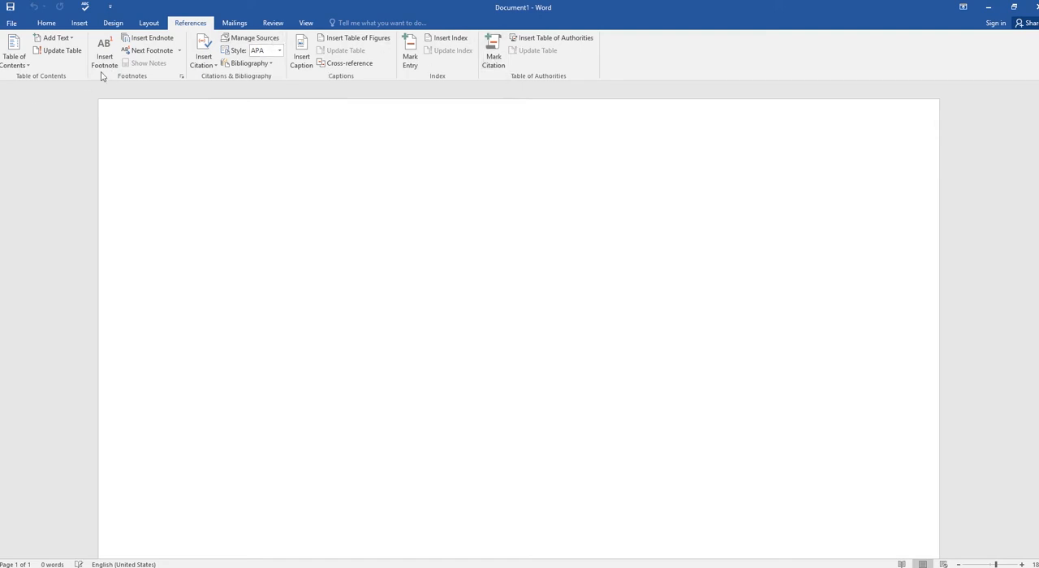
pyautogui.click(28, 64)
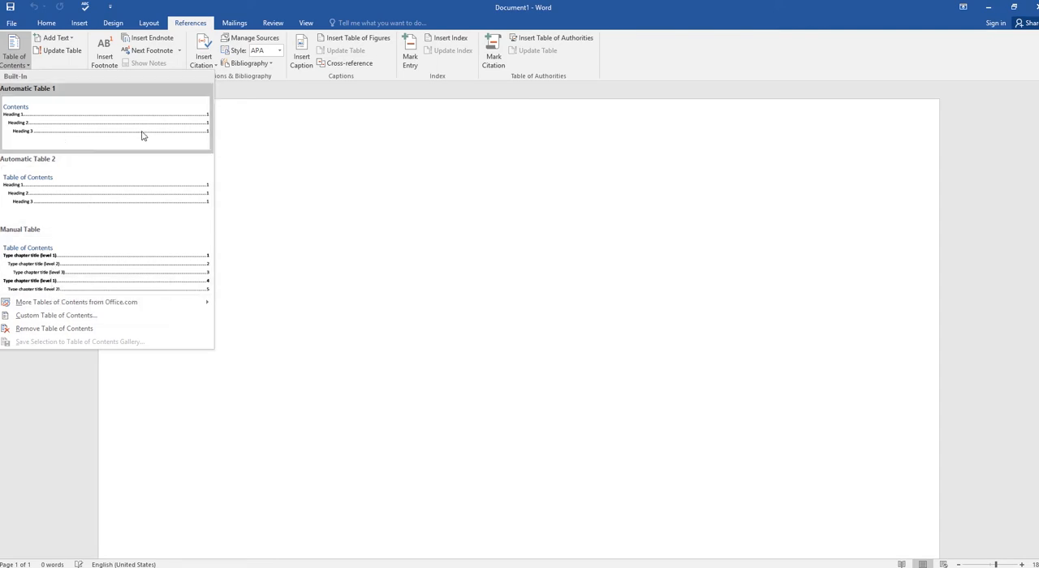
pyautogui.click(286, 139)
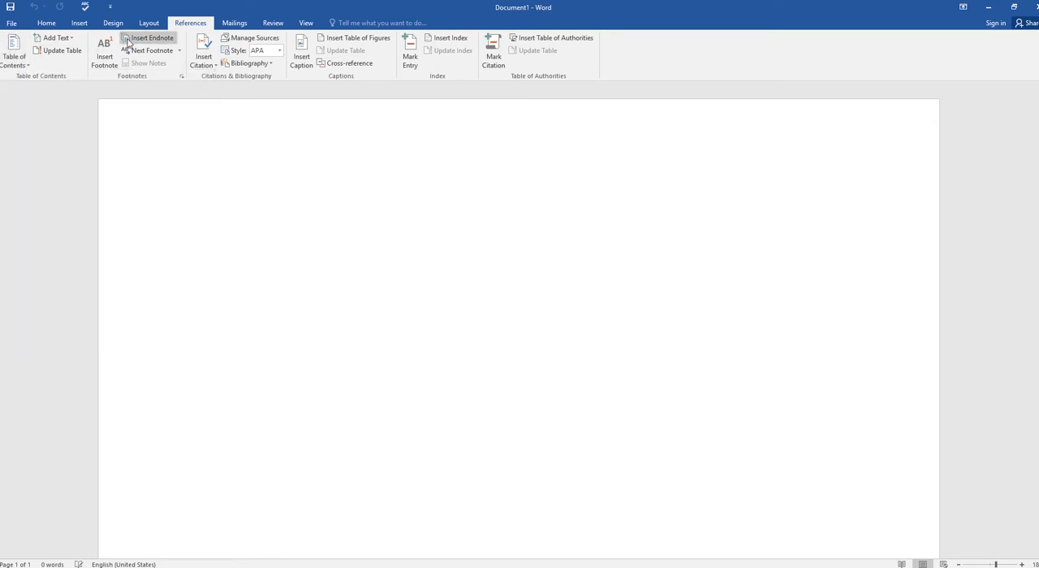
pyautogui.click(235, 23)
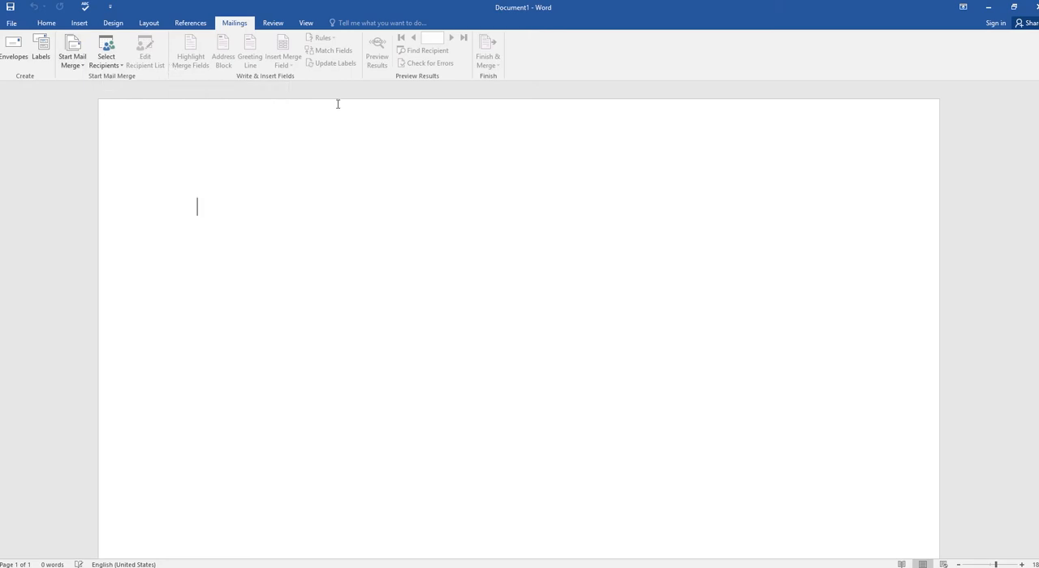
pyautogui.click(274, 24)
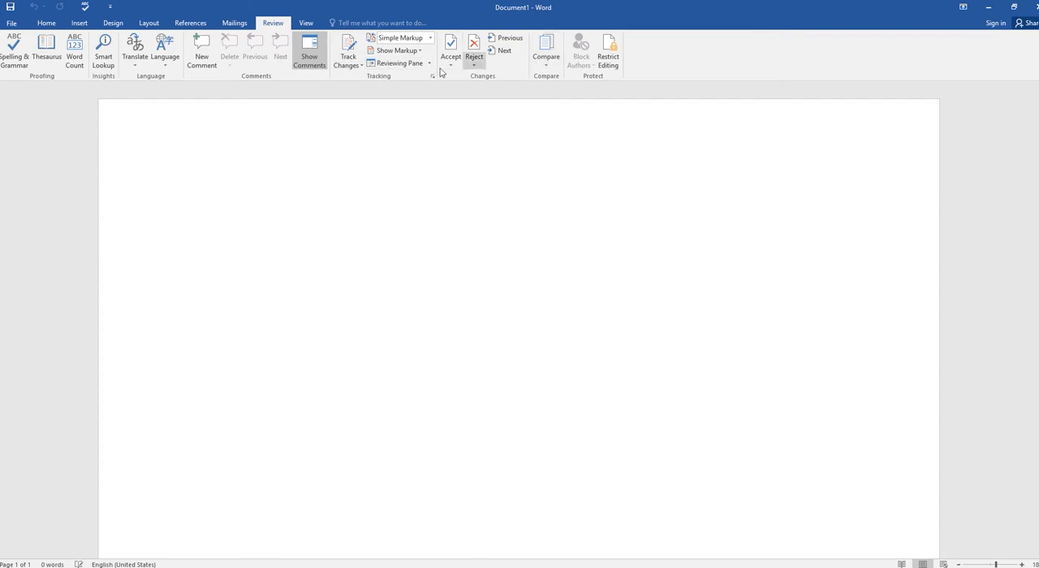
# Step: Show the ruler and the gridlines on the blank page, and hide both again
pyautogui.click(306, 24)
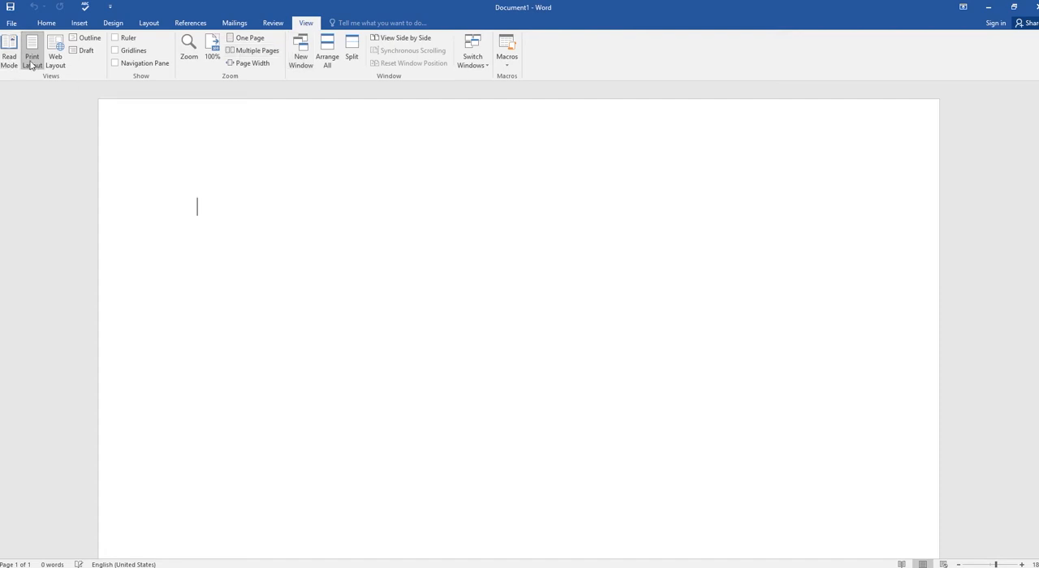
pyautogui.click(114, 37)
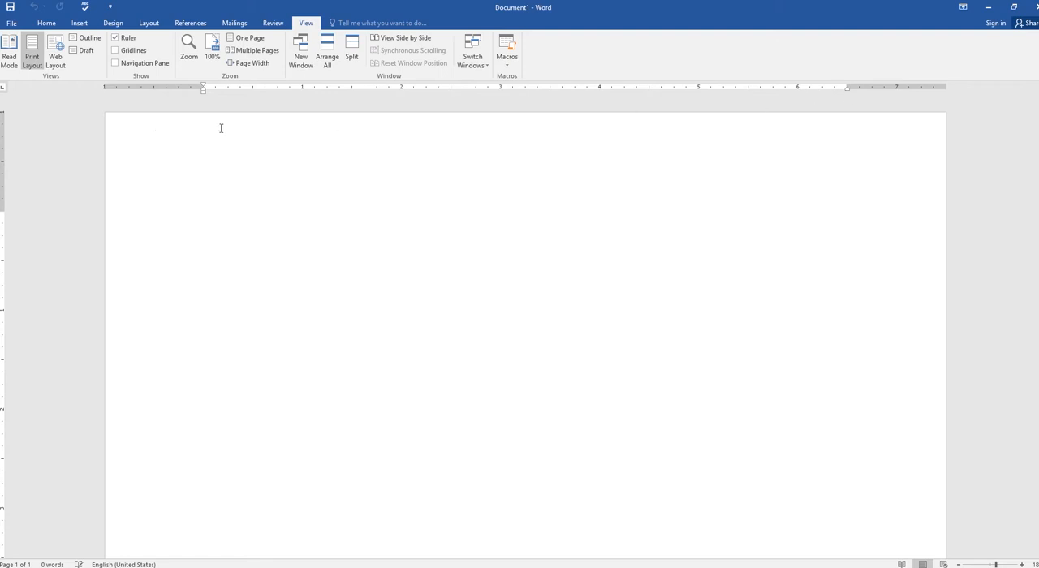
pyautogui.click(115, 50)
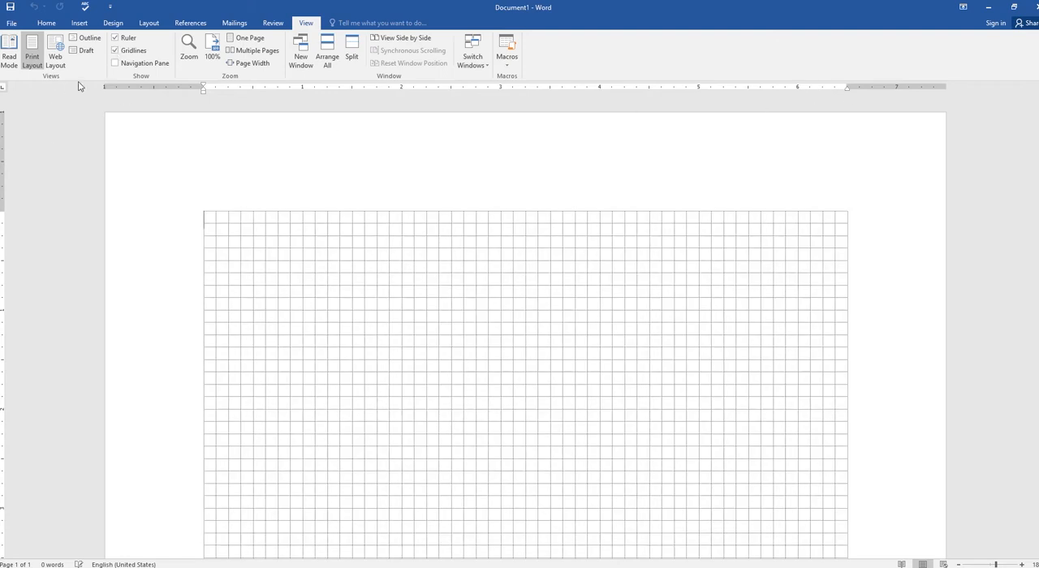
pyautogui.click(114, 51)
pyautogui.click(114, 37)
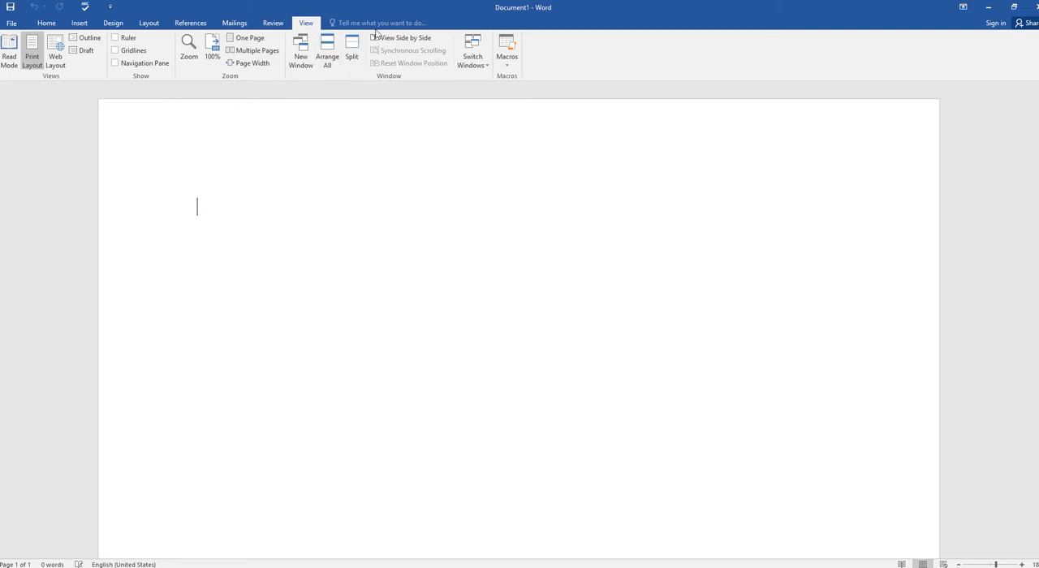
pyautogui.click(45, 24)
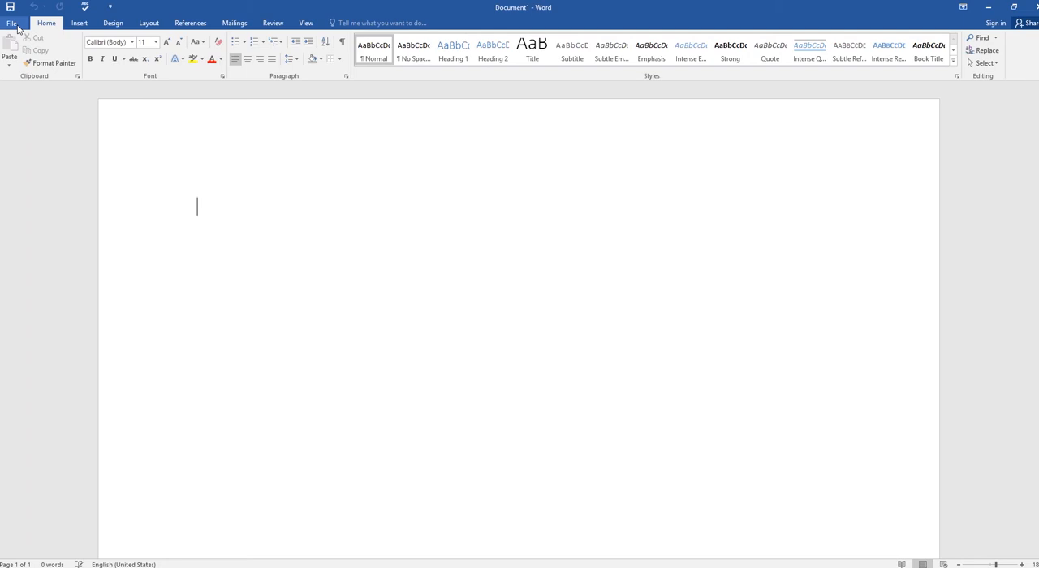
# Step: Switch to File Explorer and open the Short Cuts document from the Word Level I - 2016 folder
pyautogui.hotkey('alt', 'Tab')
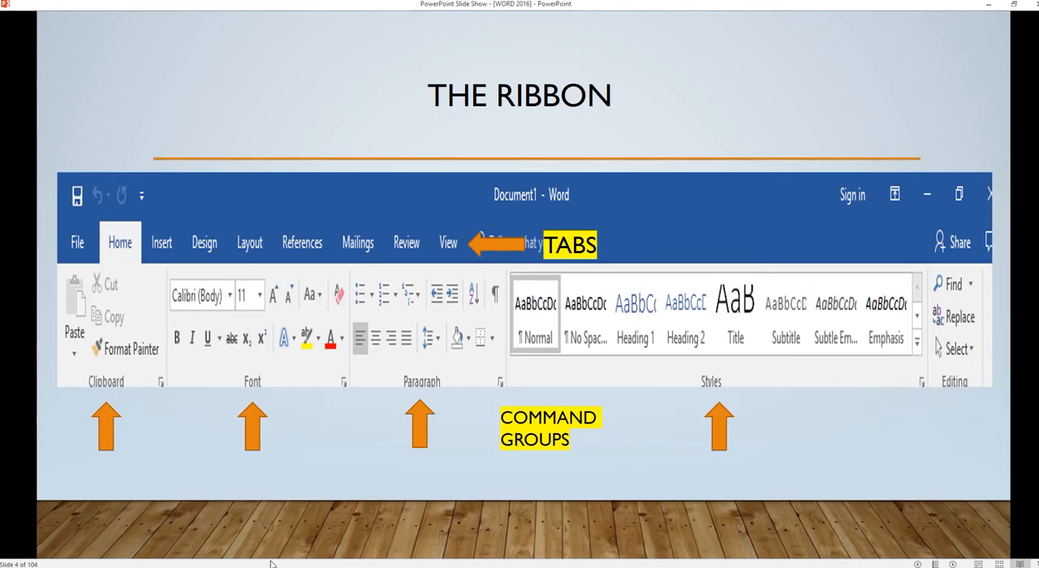
pyautogui.hotkey('alt', 'Tab')
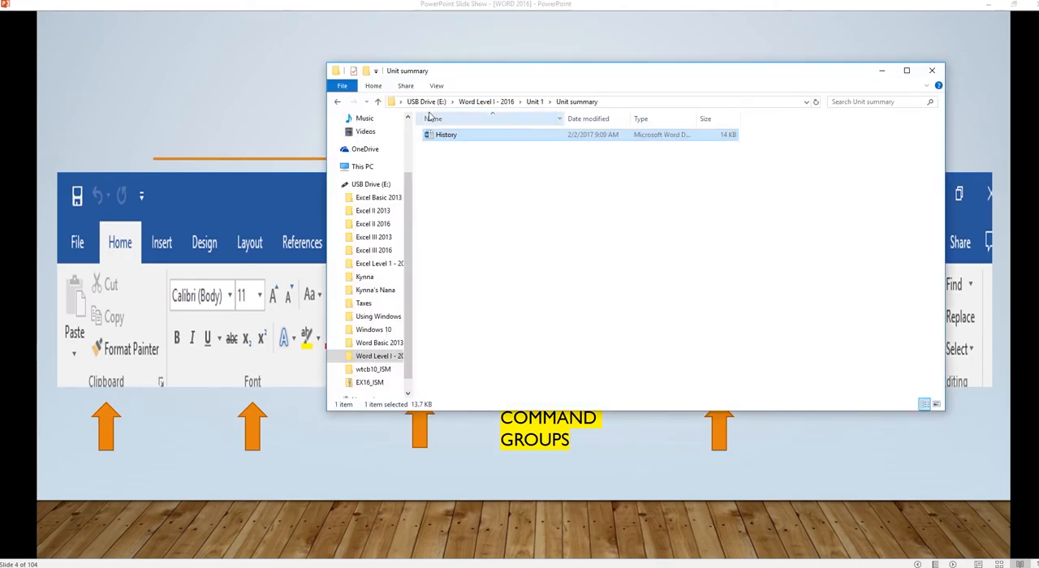
pyautogui.click(477, 103)
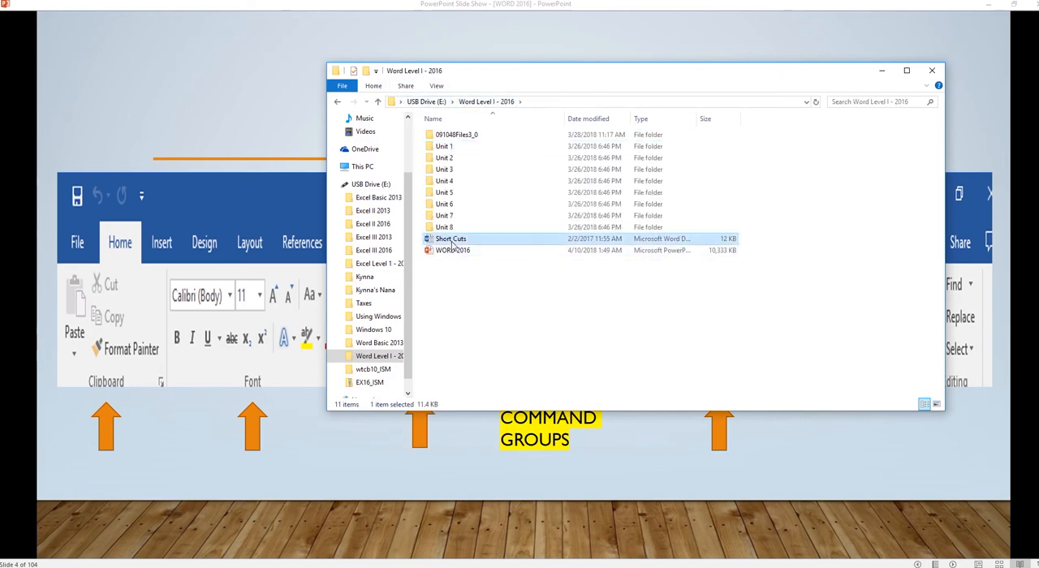
pyautogui.doubleClick(453, 243)
# Step: Read through the keyboard shortcut list to its last entry, trying the window toggle to File Explorer and back
pyautogui.scroll(-1, 328, 262)
pyautogui.scroll(-3, 329, 262)
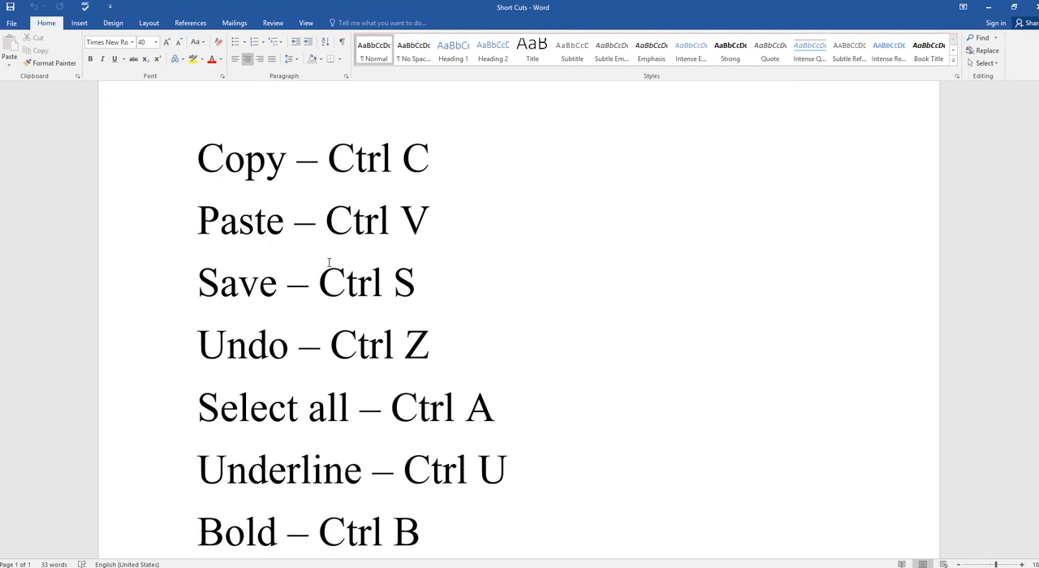
pyautogui.scroll(-5, 588, 386)
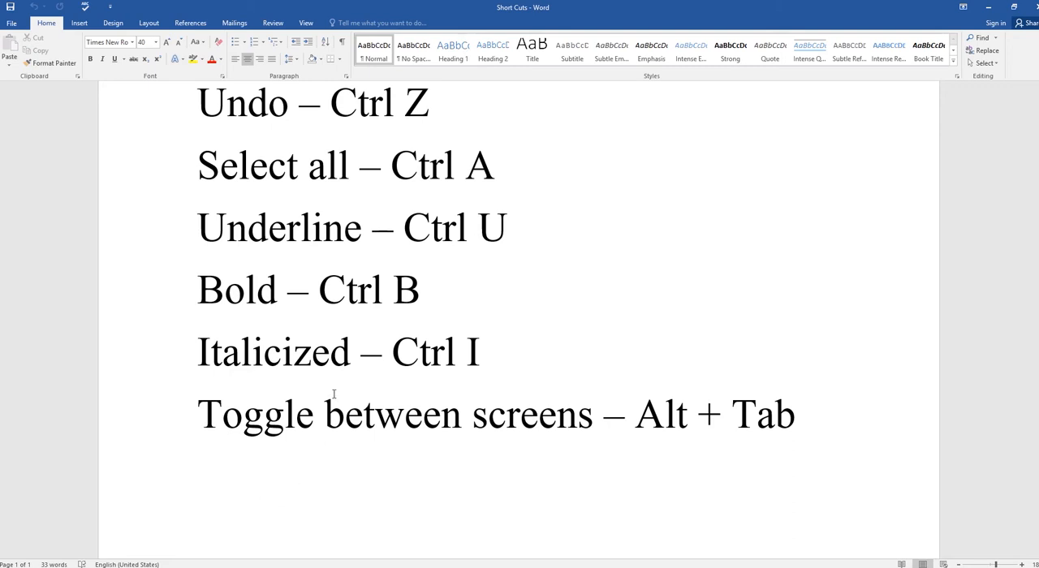
pyautogui.hotkey('alt', 'Tab')
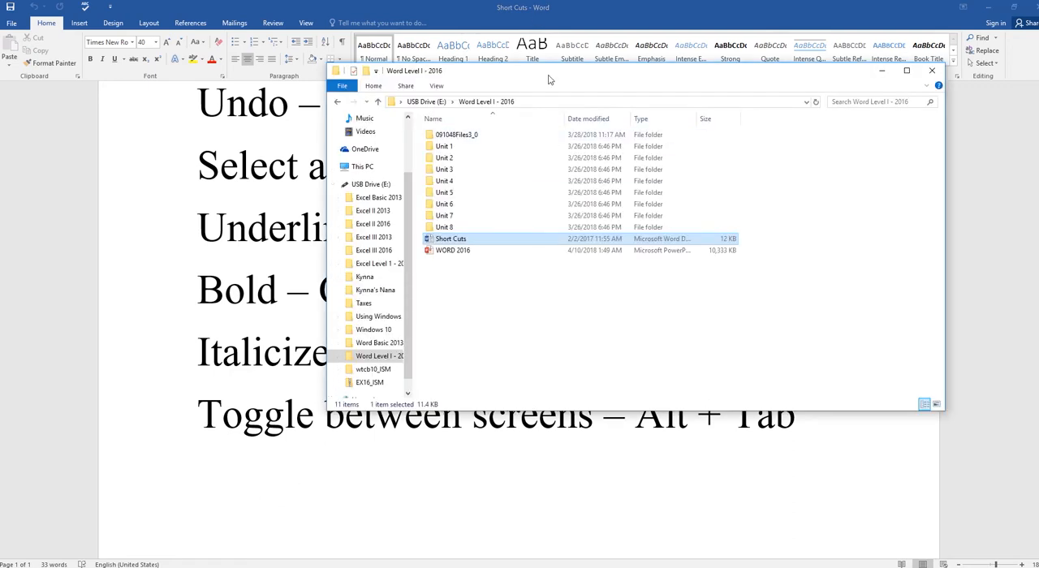
pyautogui.hotkey('alt', 'Tab')
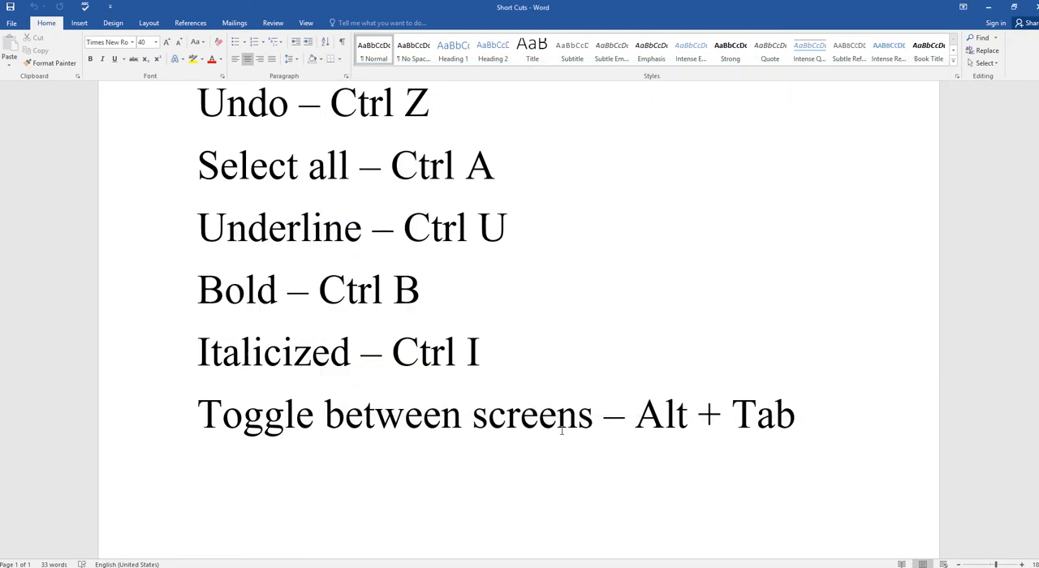
pyautogui.scroll(5, 550, 430)
pyautogui.scroll(1, 549, 430)
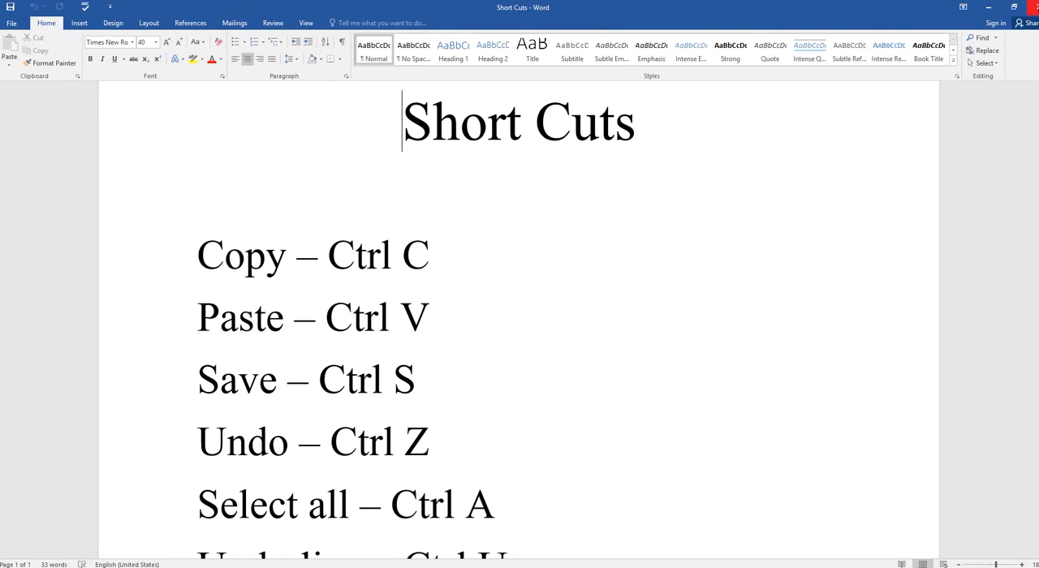
# Step: Close the Short Cuts document and return to the PowerPoint slide show, advancing to the slide after The Ribbon
pyautogui.click(1030, 5)
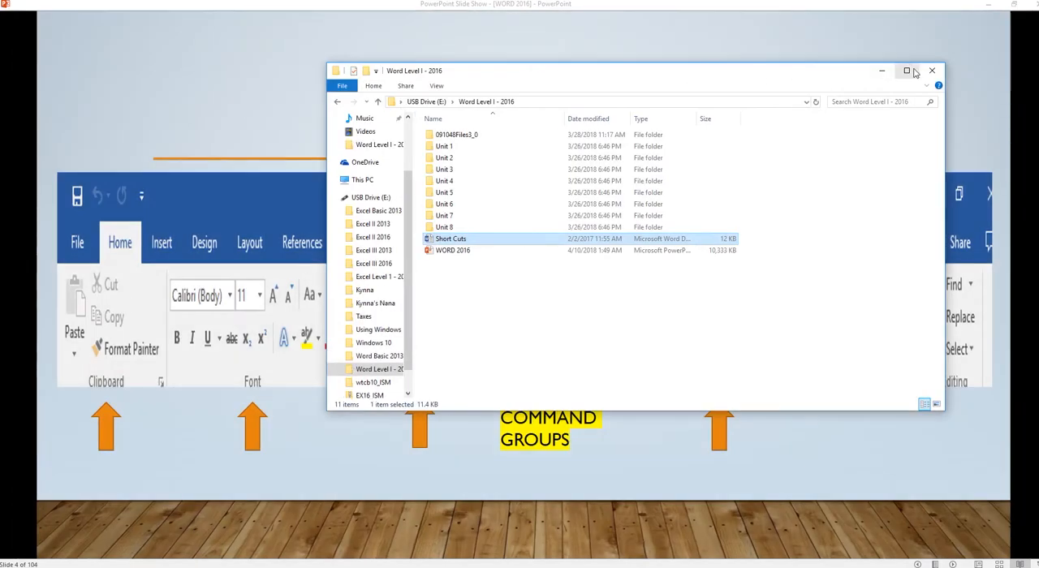
pyautogui.click(910, 71)
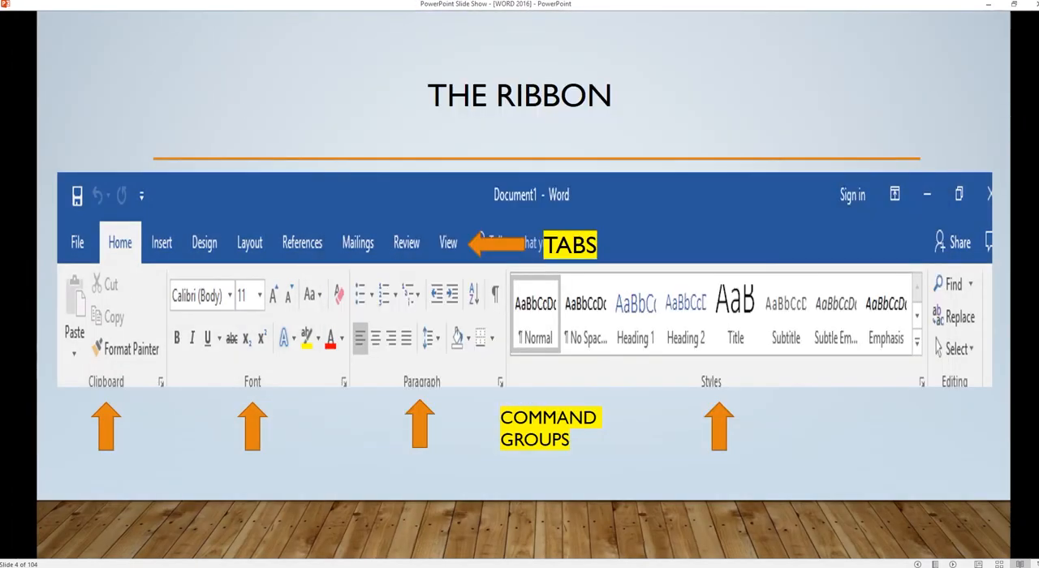
pyautogui.click(324, 212)
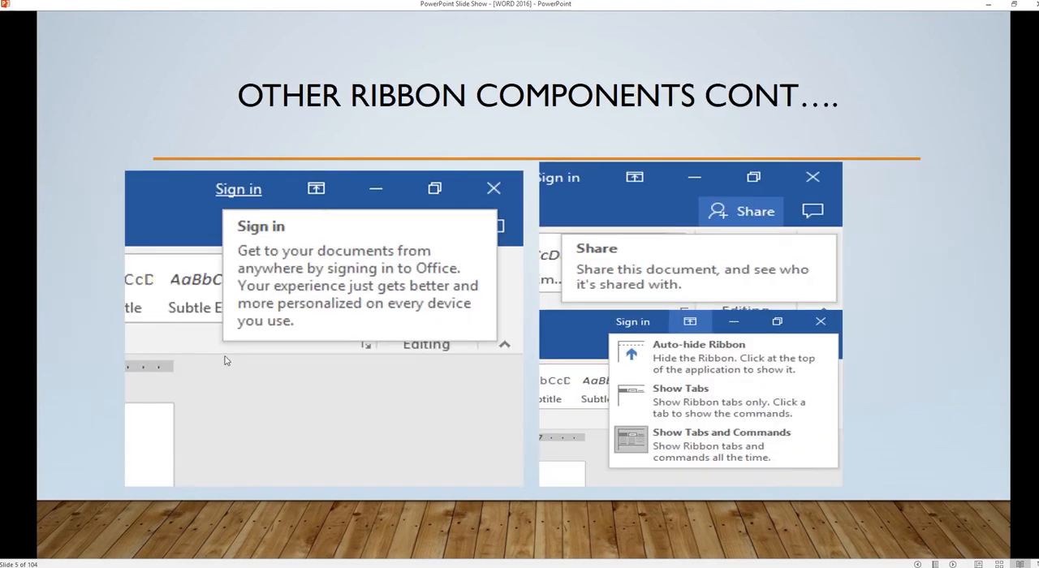
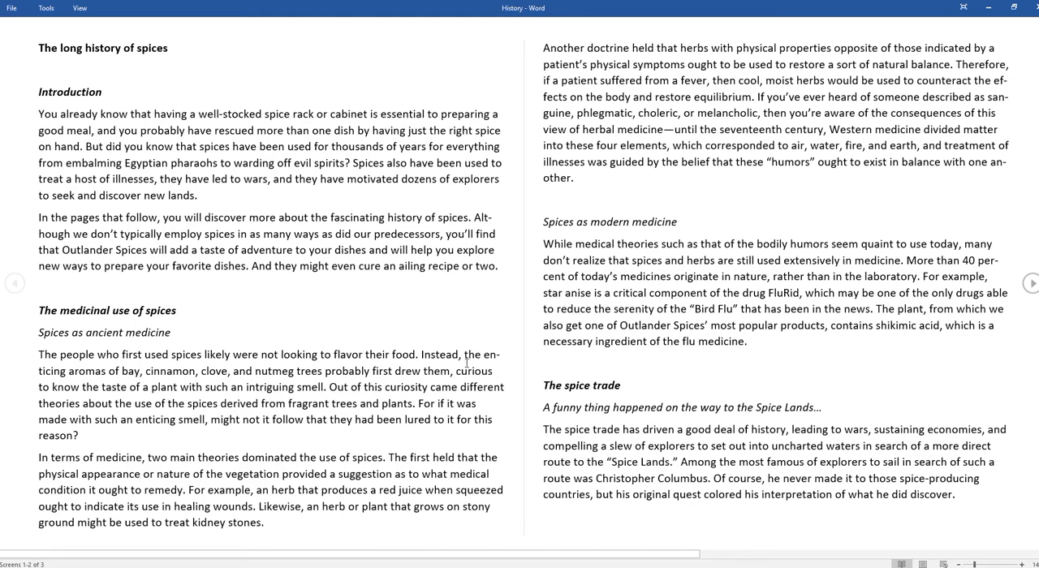
# Step: Auto-hide the Read Mode toolbar, reveal it again, and change the reading layout to Paper Layout
pyautogui.click(963, 8)
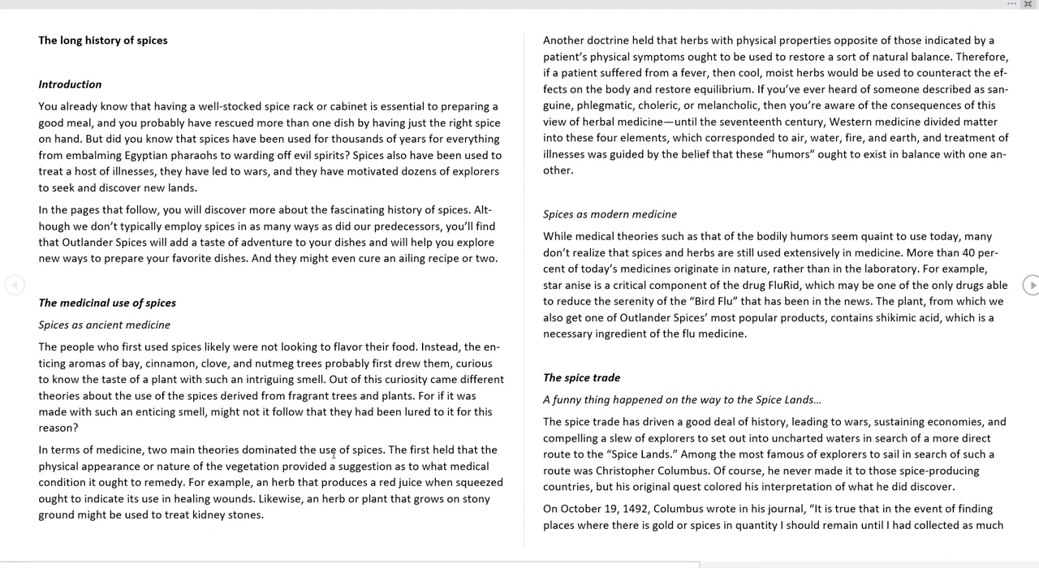
pyautogui.moveTo(128, 8)
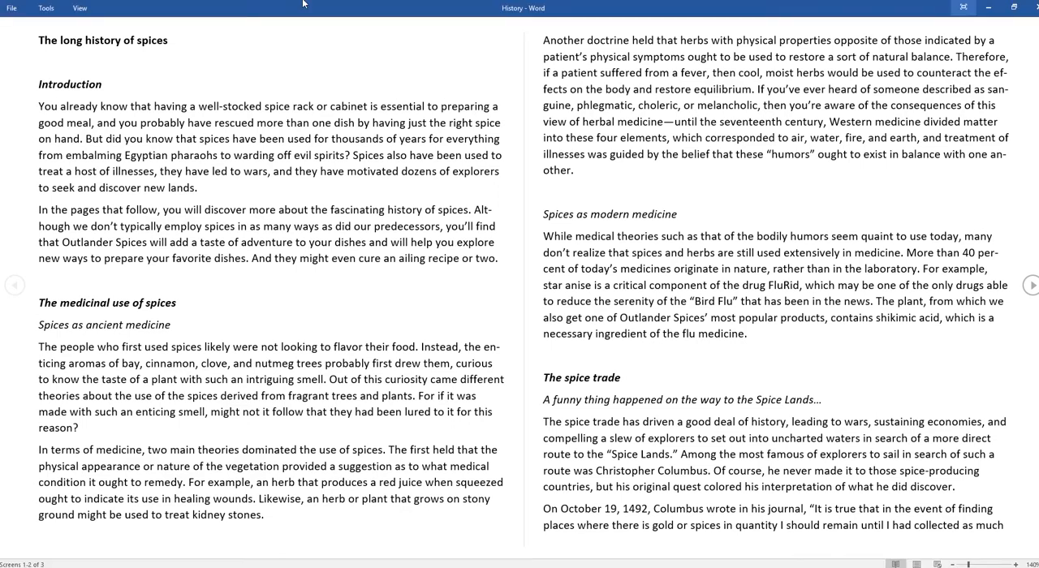
pyautogui.click(83, 9)
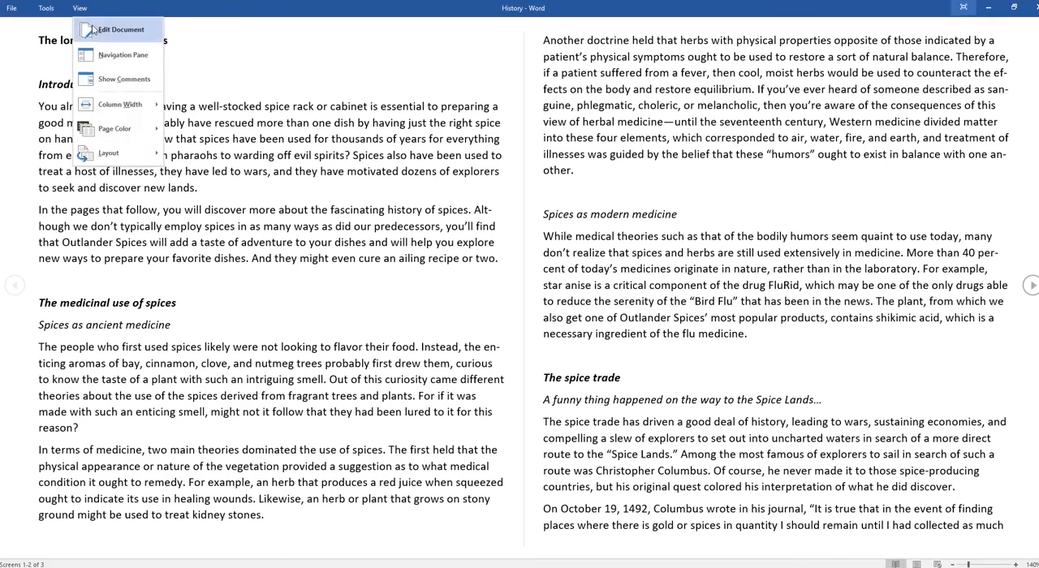
pyautogui.moveTo(136, 164)
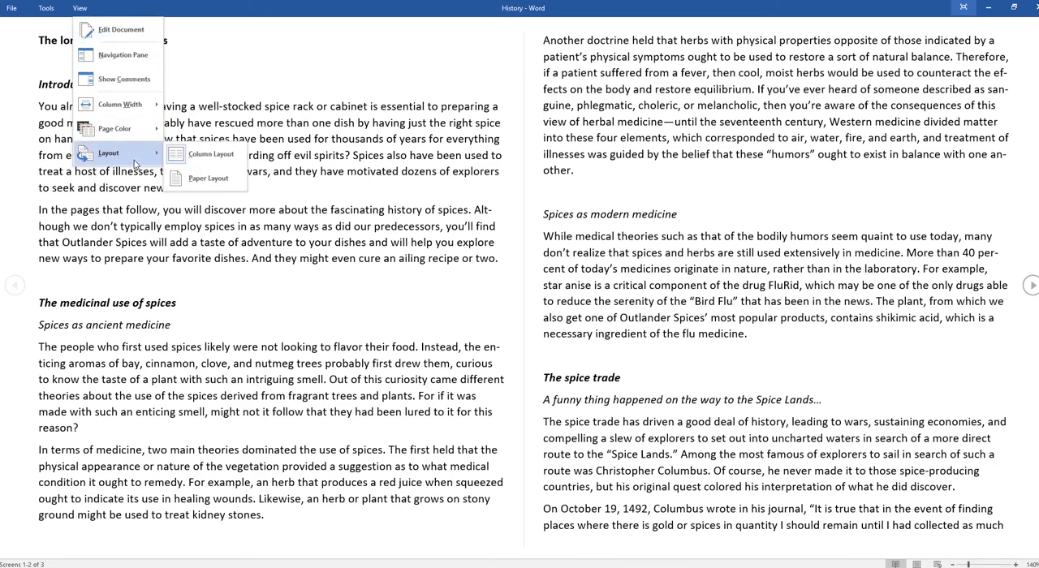
pyautogui.click(194, 180)
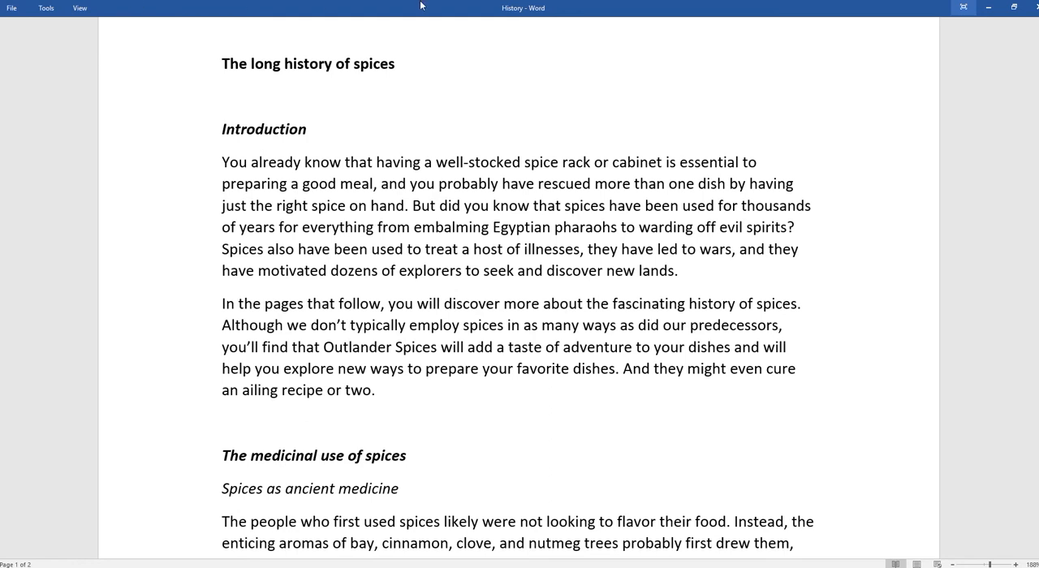
# Step: Check the History document's Info page, and leave Read Mode by switching to document editing
pyautogui.click(963, 7)
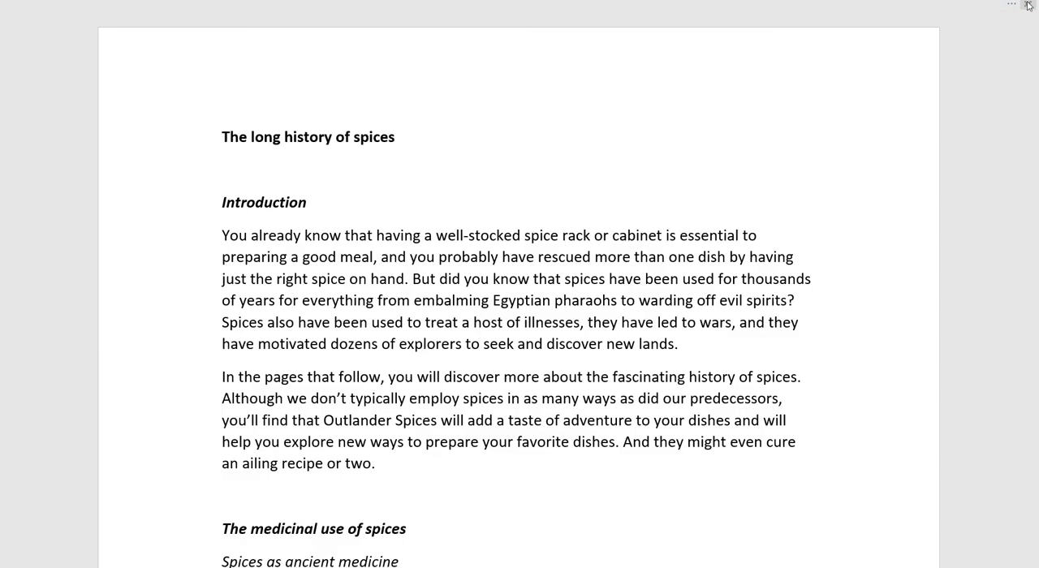
pyautogui.moveTo(123, 8)
pyautogui.click(22, 9)
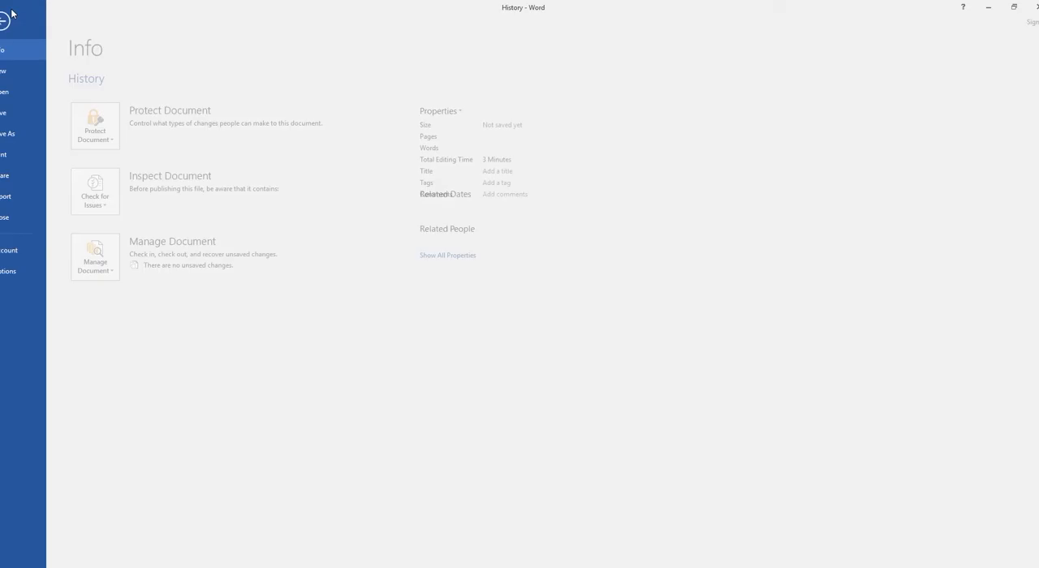
pyautogui.click(18, 19)
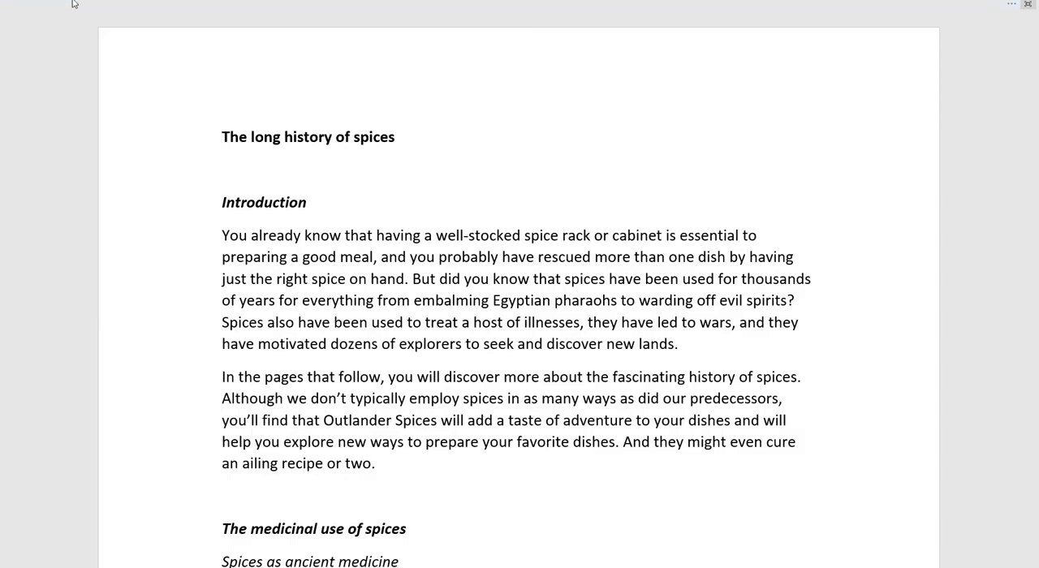
pyautogui.moveTo(75, 5)
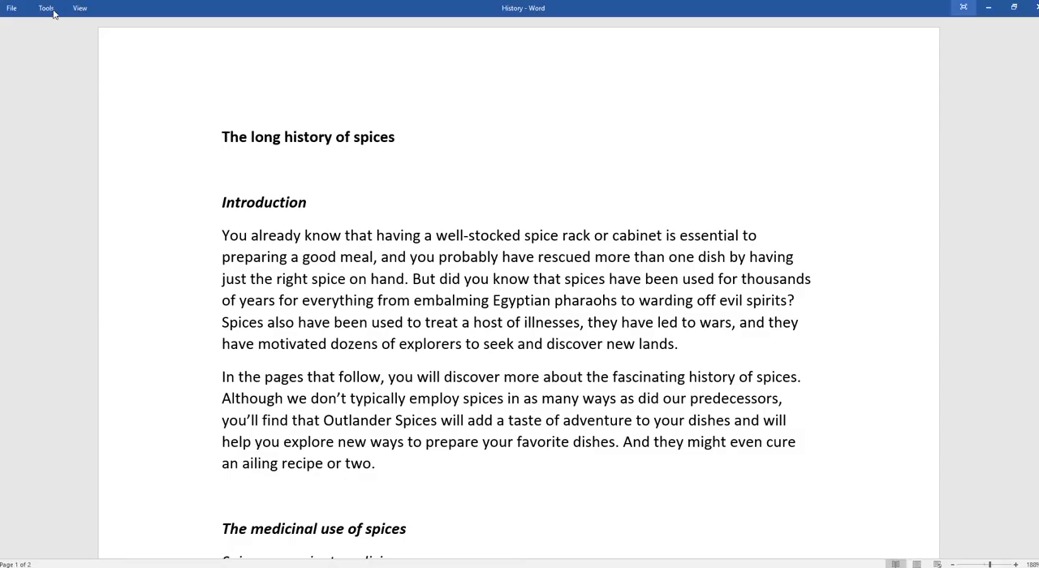
pyautogui.click(47, 9)
pyautogui.click(75, 9)
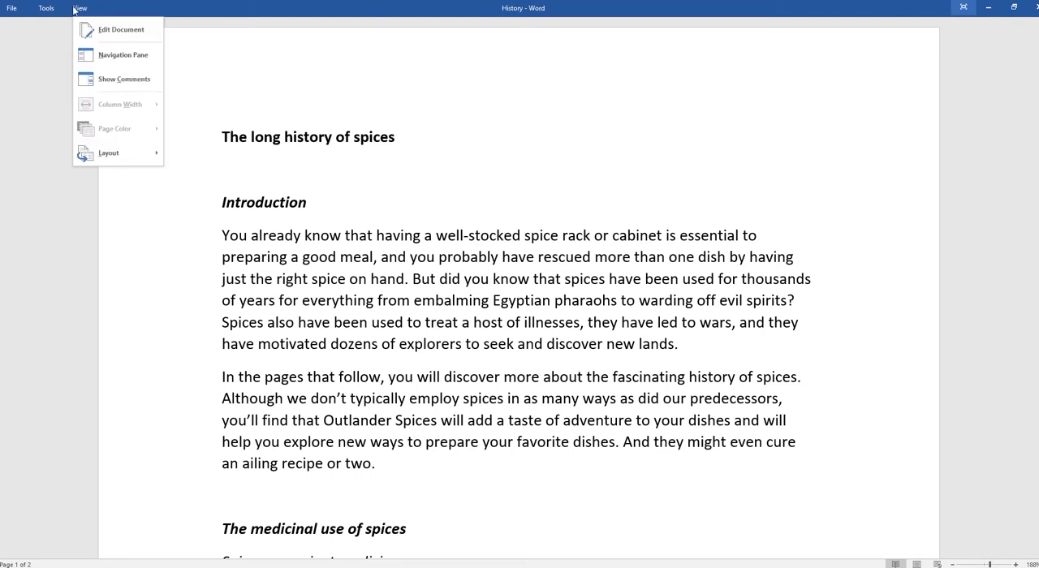
pyautogui.click(122, 29)
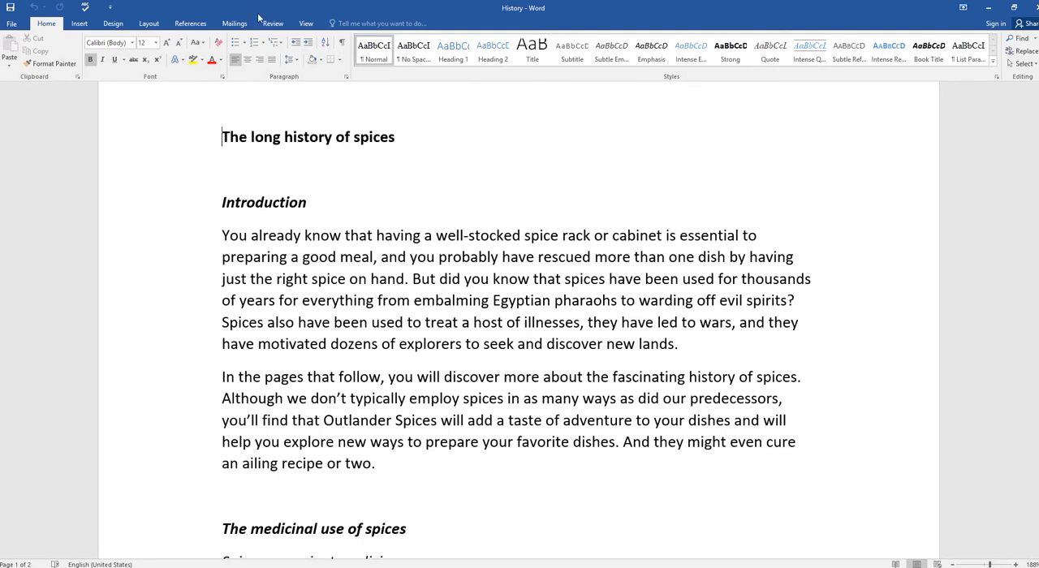
# Step: Display the document in Web Layout and set the ribbon to always show tabs and commands
pyautogui.click(306, 23)
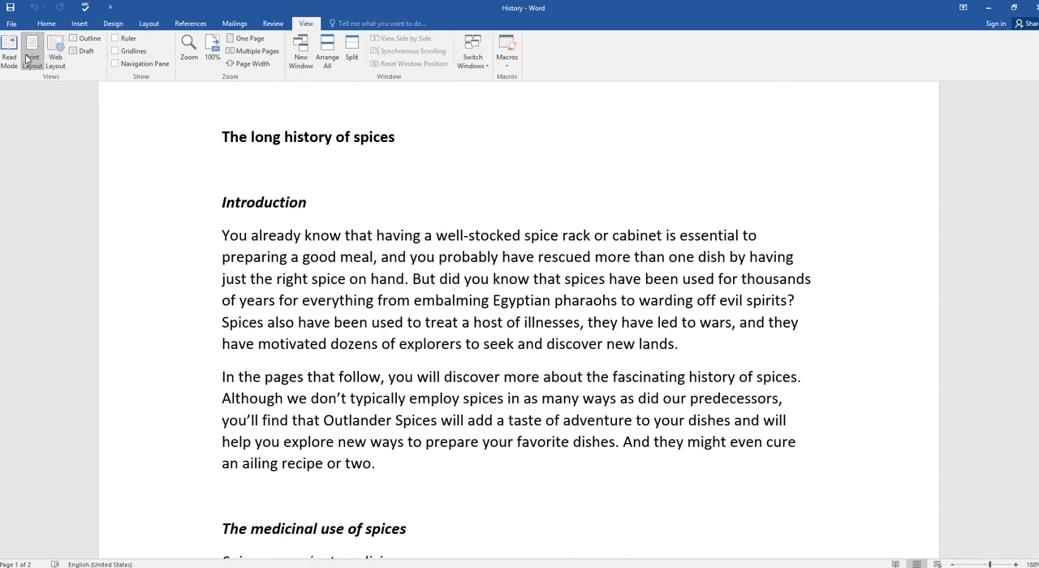
pyautogui.click(56, 57)
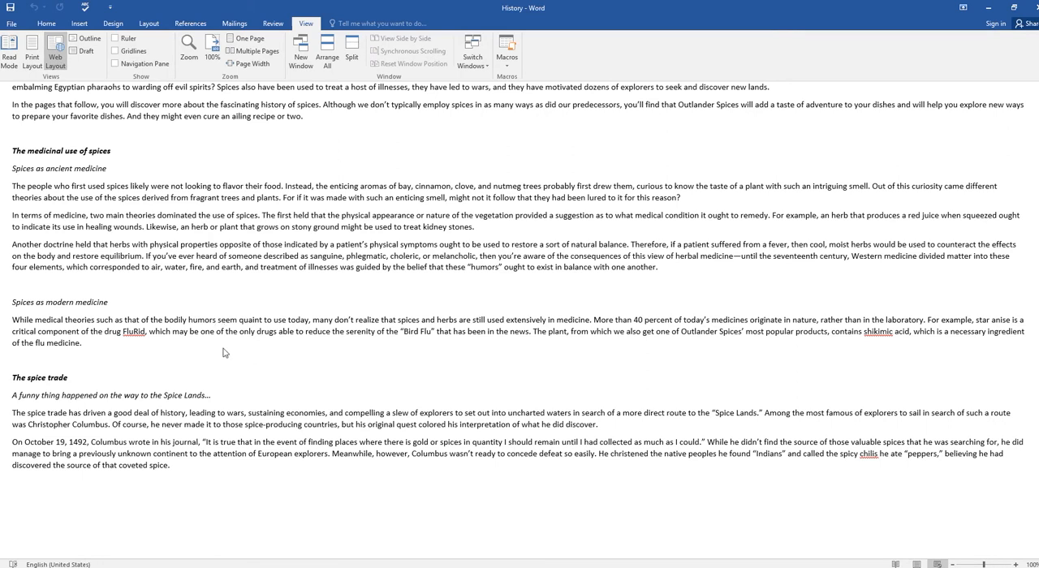
pyautogui.hotkey('ctrl', 'shift', 'F1')
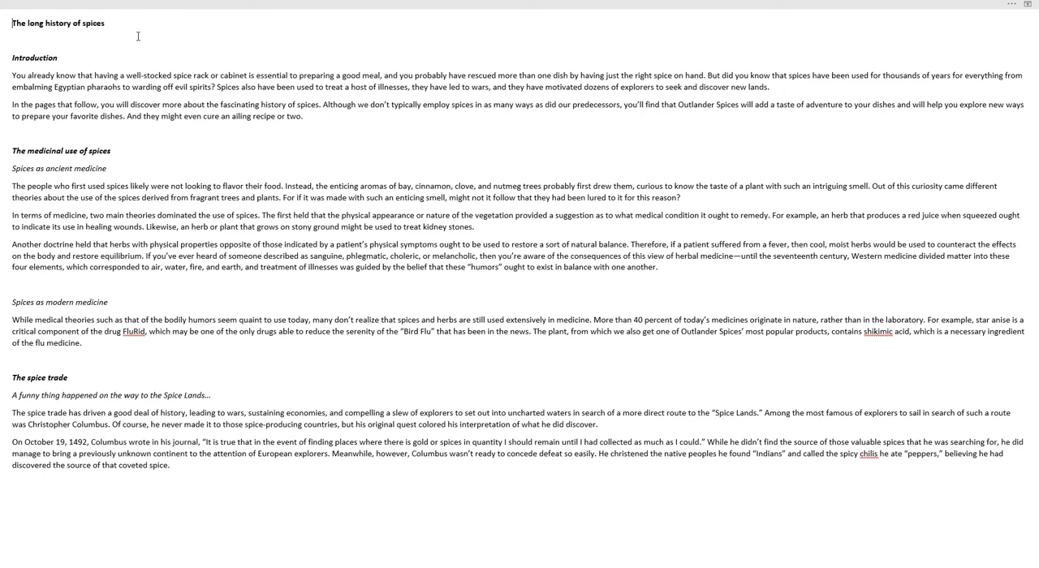
pyautogui.click(262, 8)
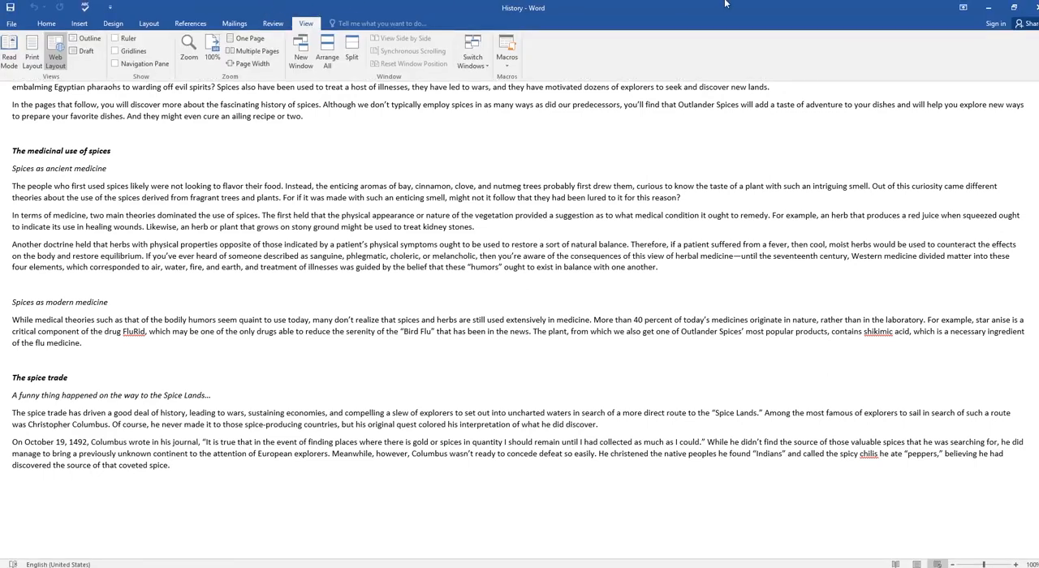
pyautogui.click(963, 7)
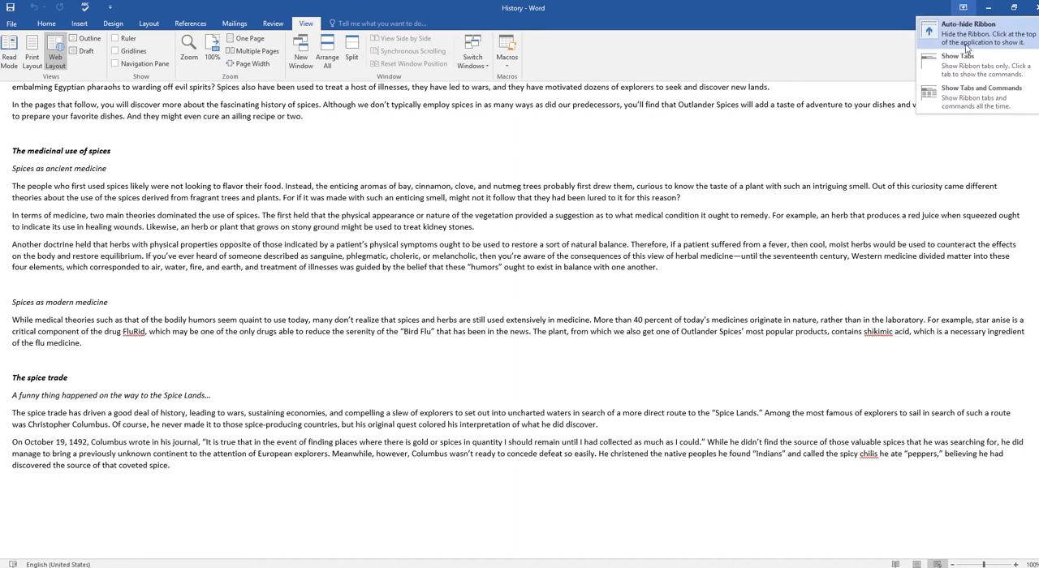
pyautogui.click(974, 96)
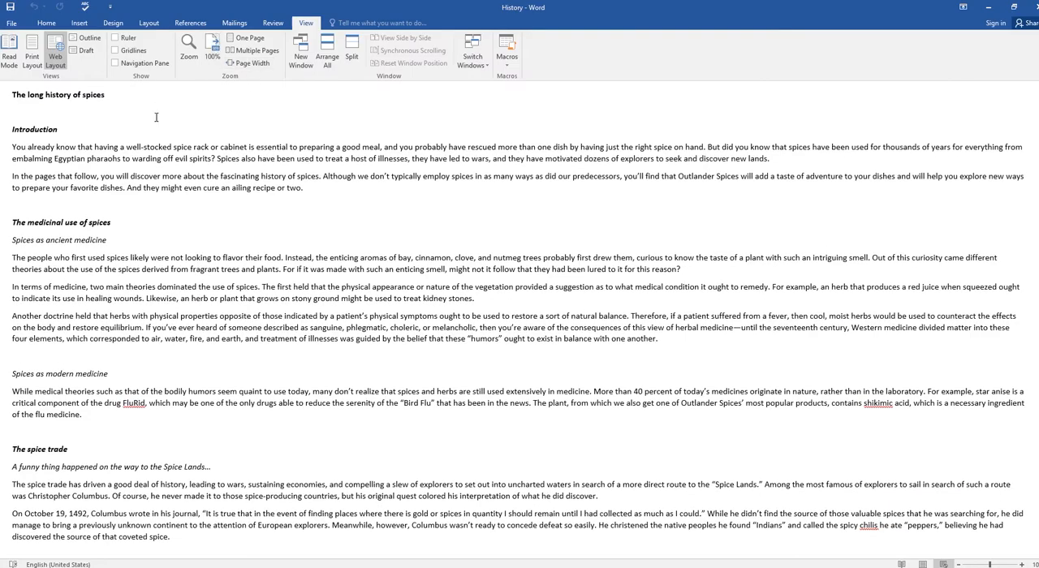
# Step: Return to Print Layout, and look through the document in Outline view before closing that view
pyautogui.click(32, 55)
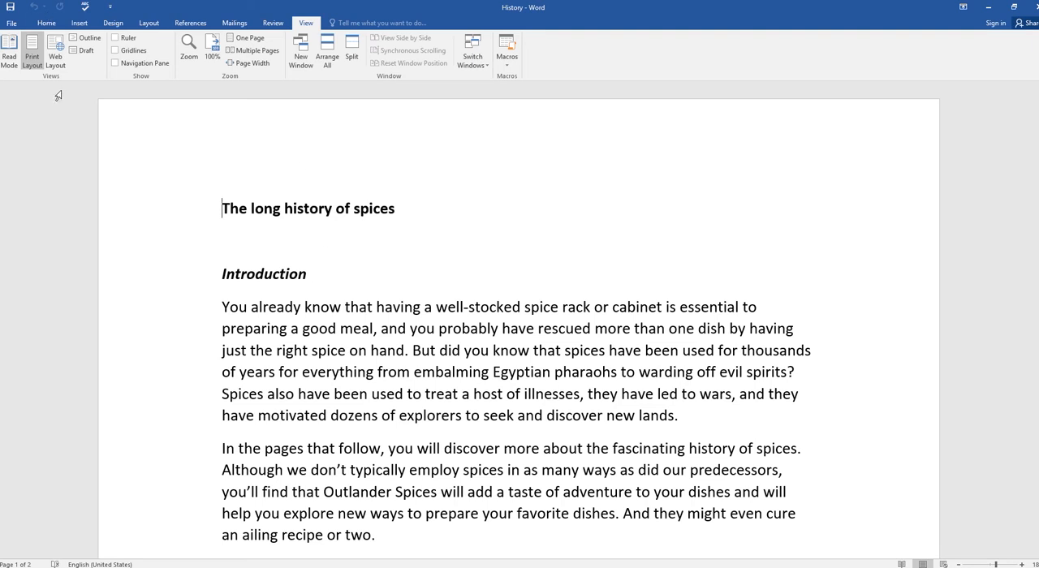
pyautogui.click(85, 38)
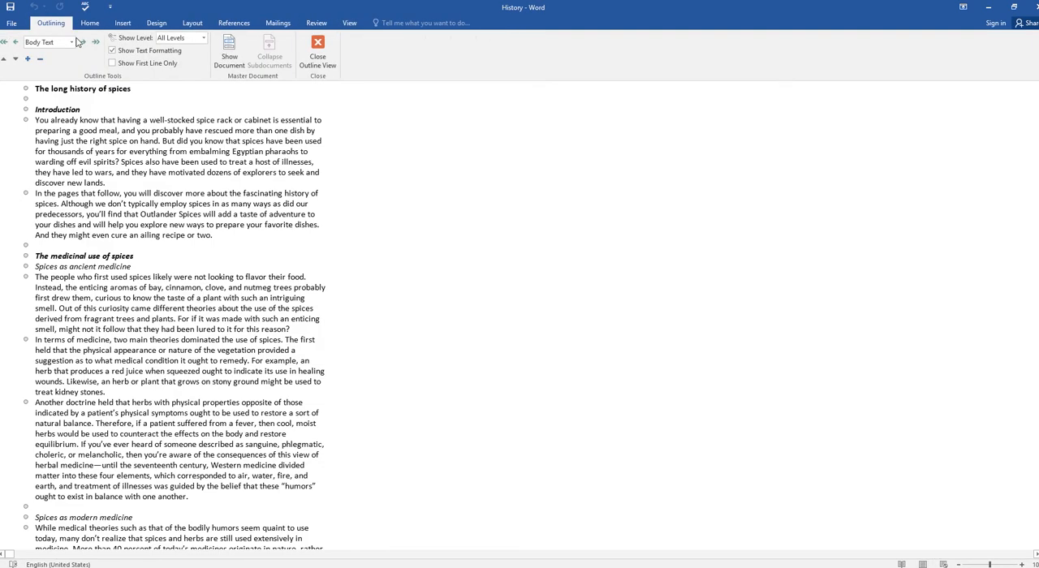
pyautogui.scroll(-15, 89, 255)
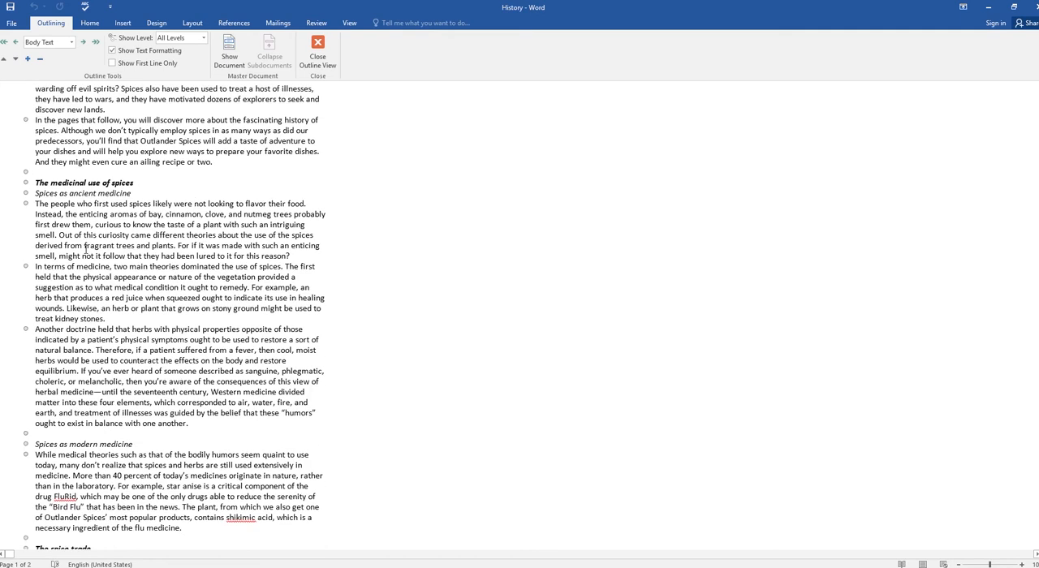
pyautogui.scroll(12, 89, 256)
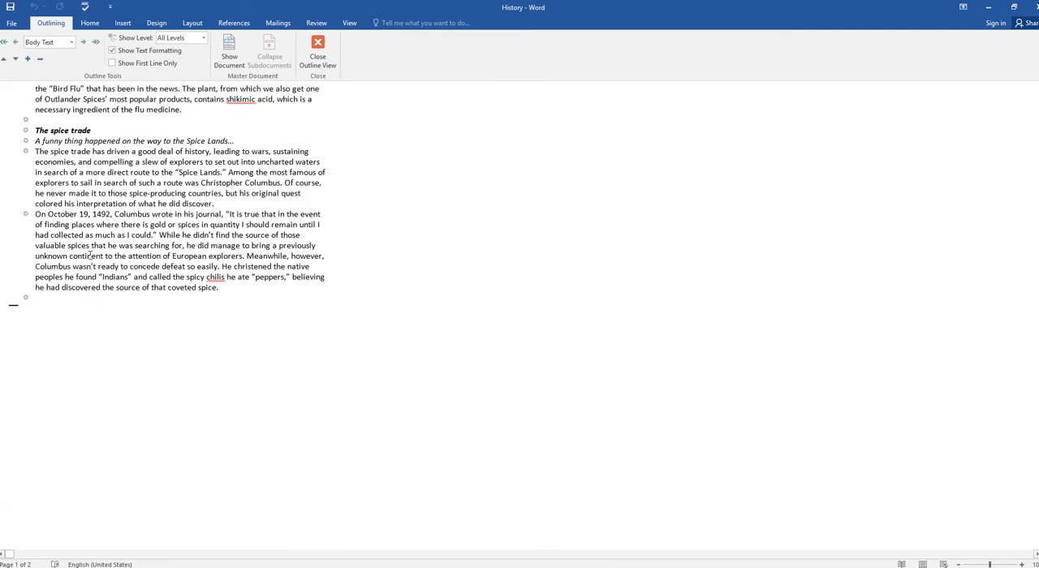
pyautogui.scroll(5, 92, 256)
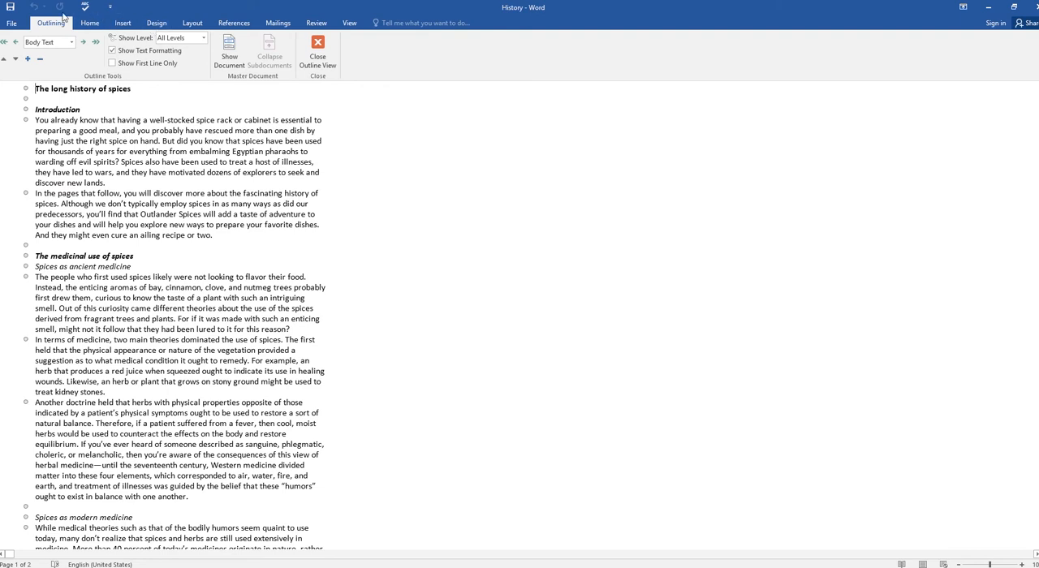
pyautogui.click(318, 50)
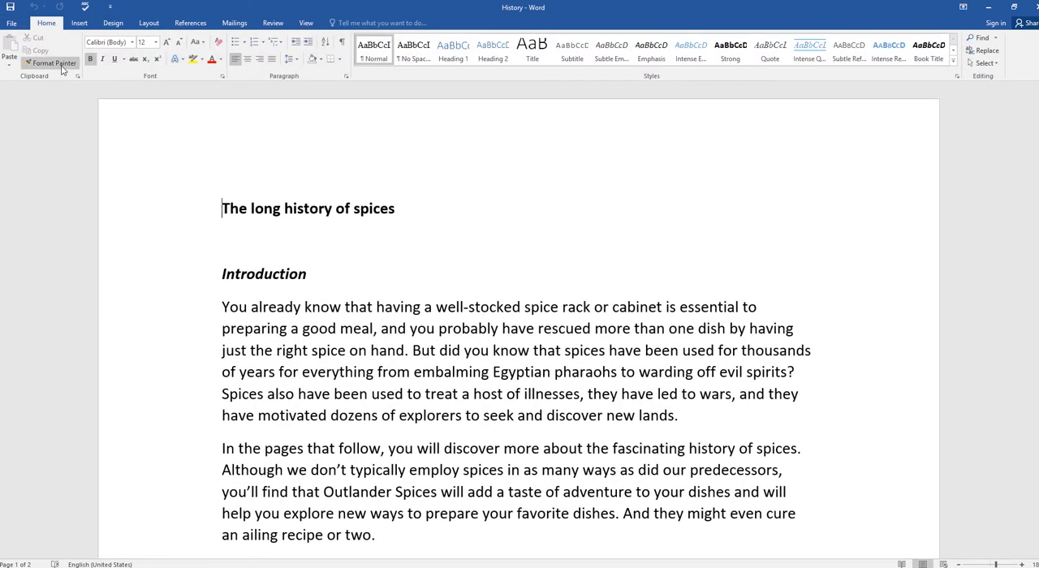
# Step: Look through the document in Draft view and return to Print Layout
pyautogui.click(302, 22)
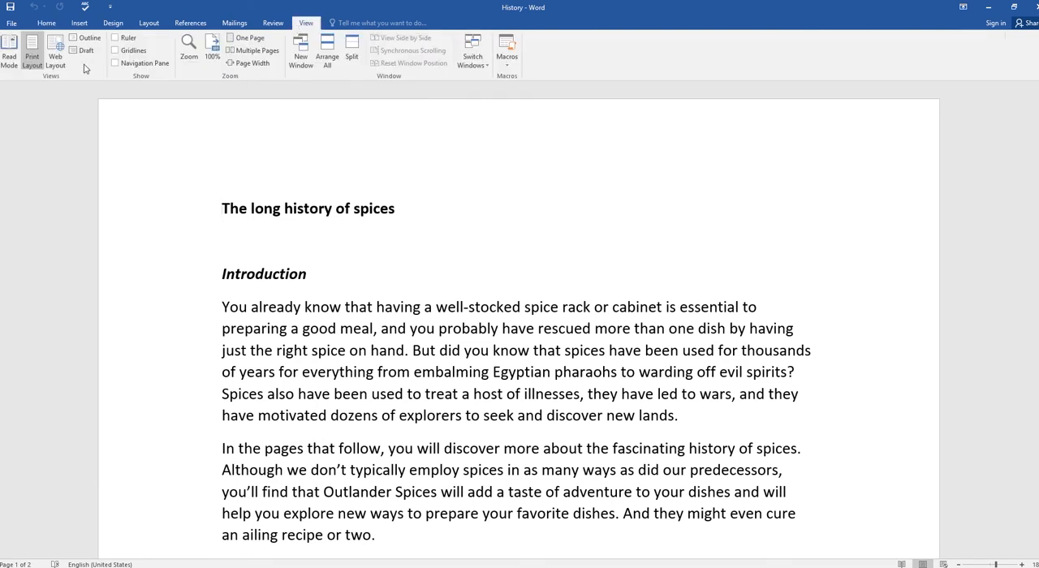
pyautogui.click(85, 52)
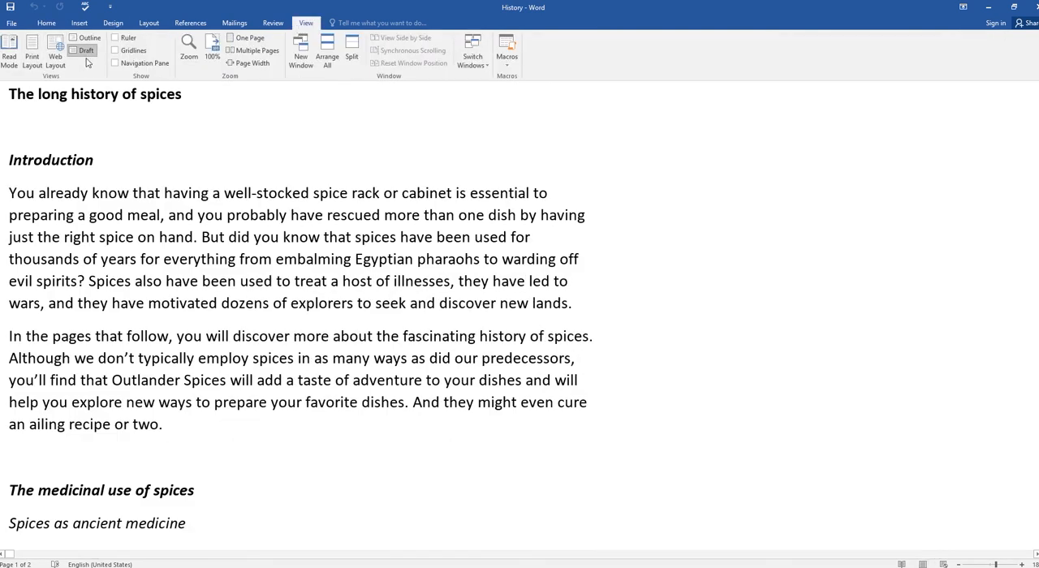
pyautogui.scroll(-4, 247, 254)
pyautogui.scroll(-1, 252, 254)
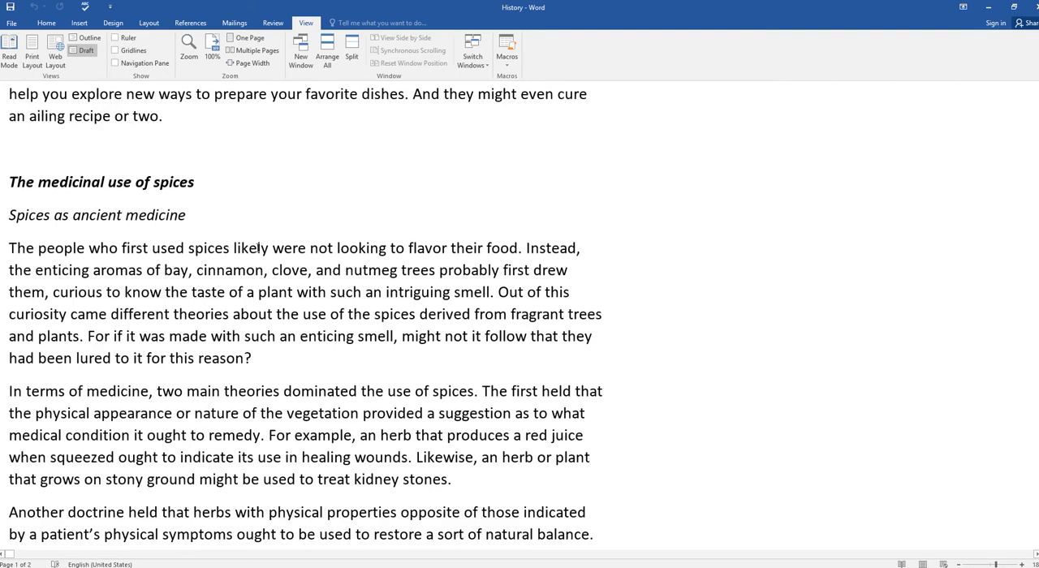
pyautogui.scroll(-13, 264, 248)
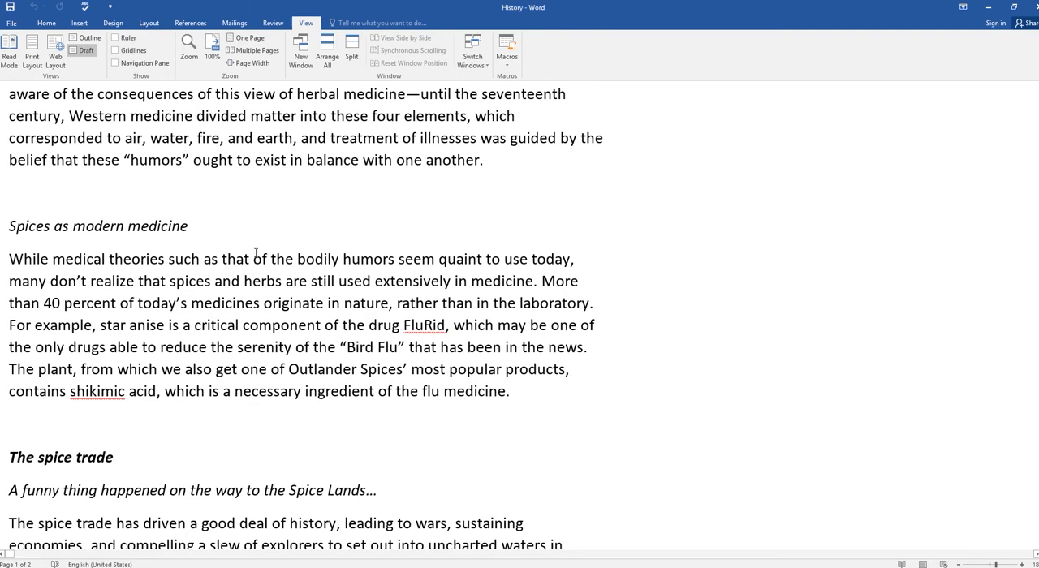
pyautogui.click(33, 53)
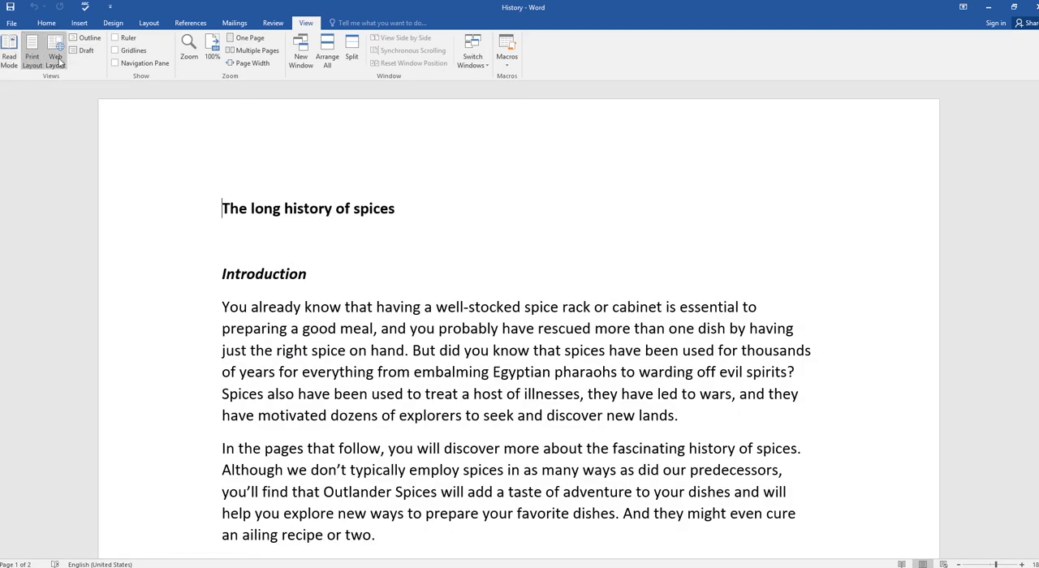
# Step: Cycle through Read Mode, Print Layout and Web Layout with the status bar view shortcuts, ending in Print Layout
pyautogui.click(903, 564)
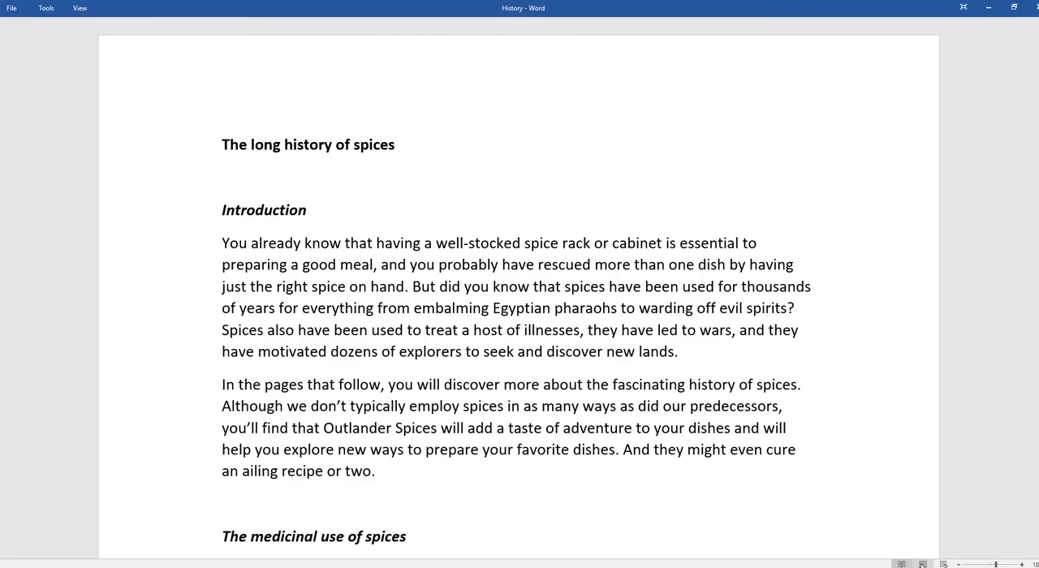
pyautogui.click(923, 563)
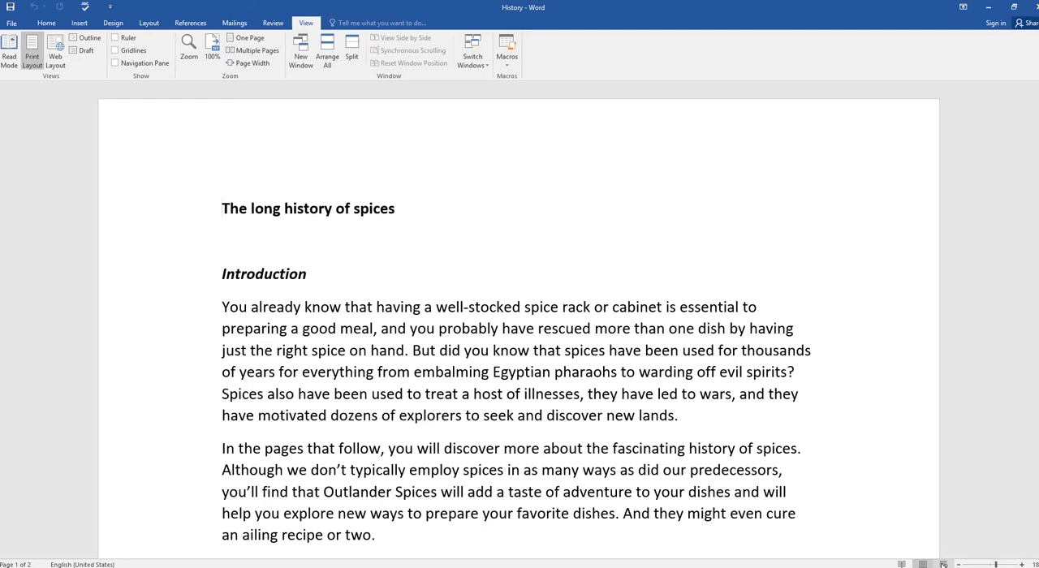
pyautogui.click(943, 564)
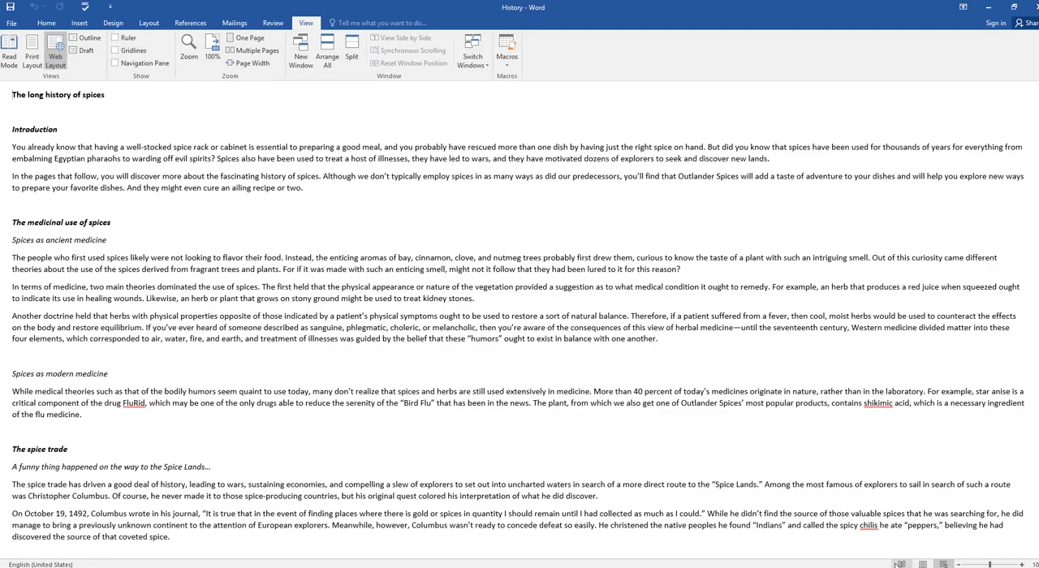
pyautogui.click(902, 564)
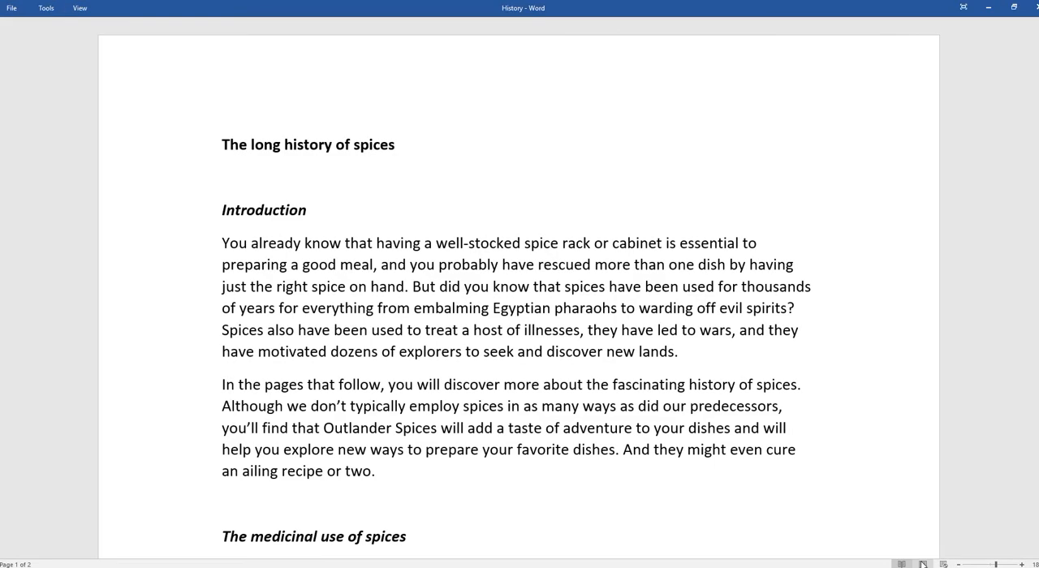
pyautogui.click(923, 564)
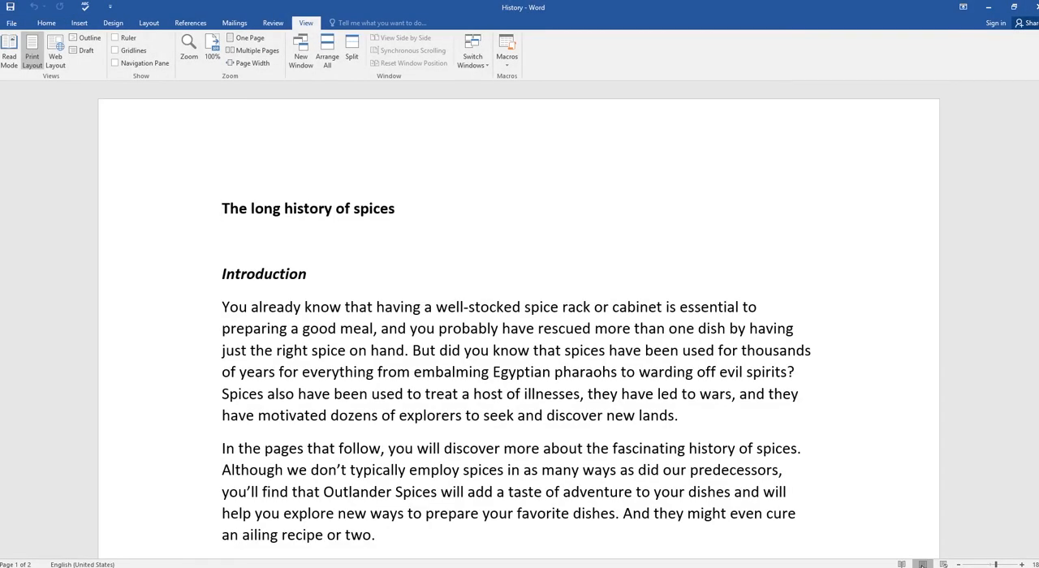
# Step: Magnify the page strongly with the zoom slider, and reduce the zoom to about 93%
pyautogui.moveTo(997, 565); pyautogui.dragTo(1014, 565)
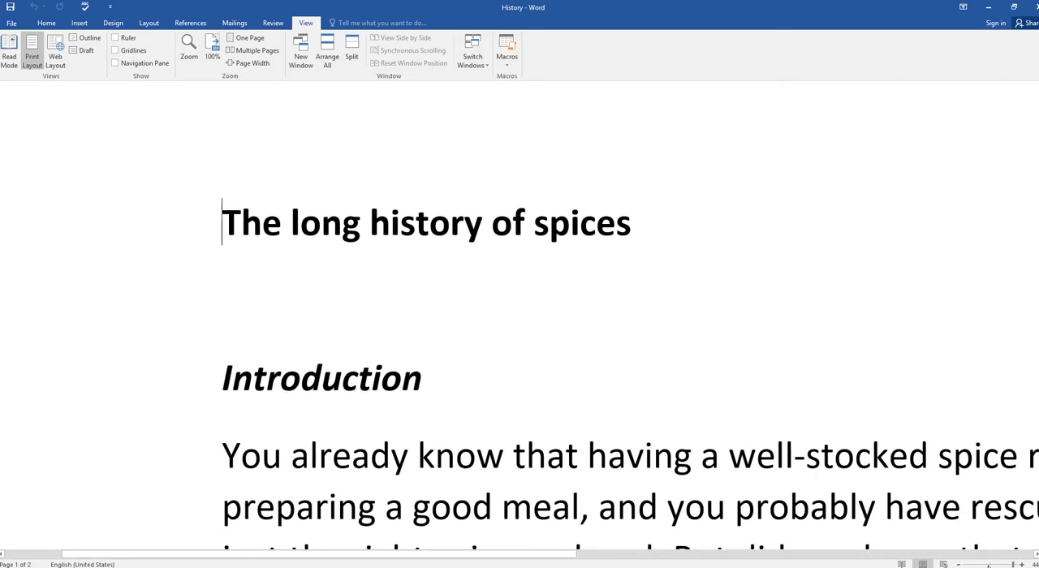
pyautogui.click(988, 565)
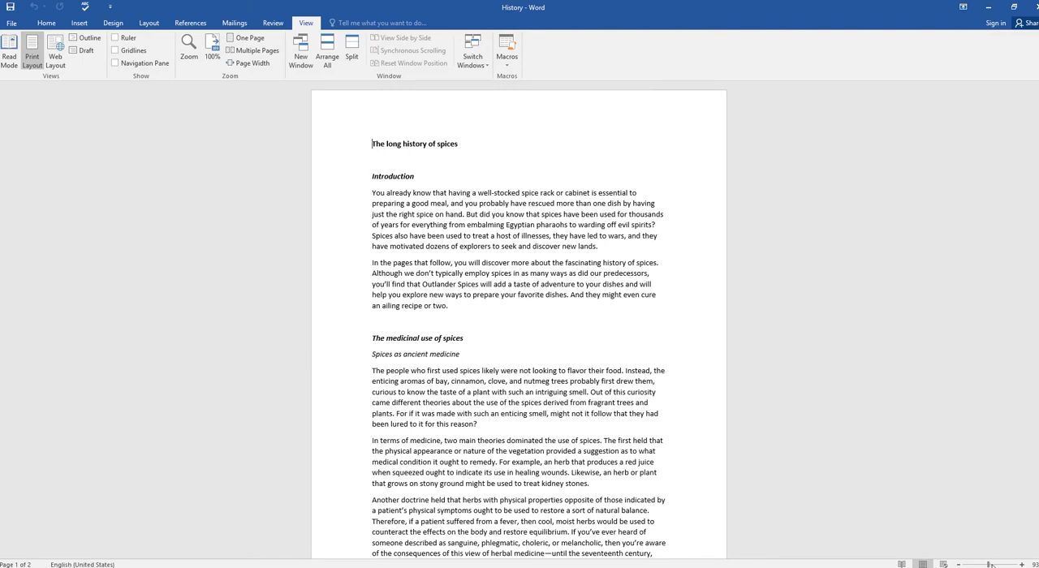
# Step: Zoom the document in and out repeatedly, finishing at a page magnification of 188%
pyautogui.click(991, 565)
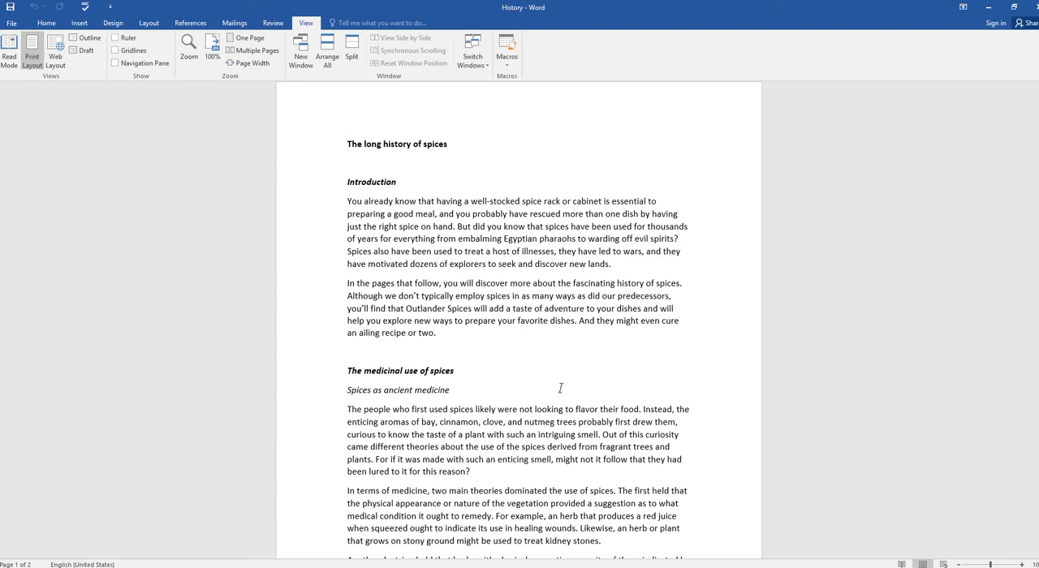
pyautogui.keyDown('ctrl'); pyautogui.scroll(9, 560, 388); pyautogui.keyUp('ctrl')
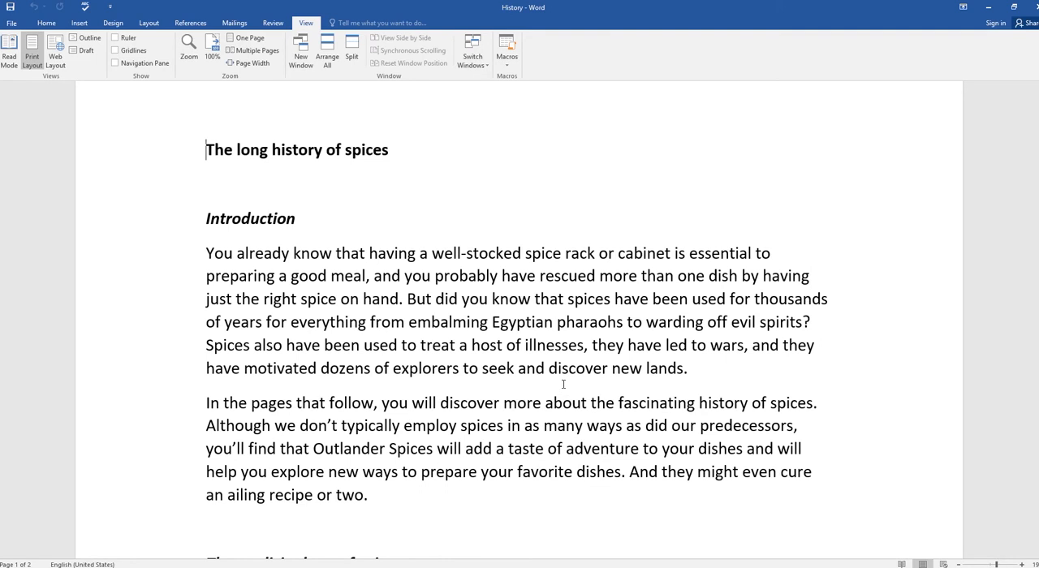
pyautogui.keyDown('ctrl'); pyautogui.scroll(-6, 563, 384); pyautogui.keyUp('ctrl')
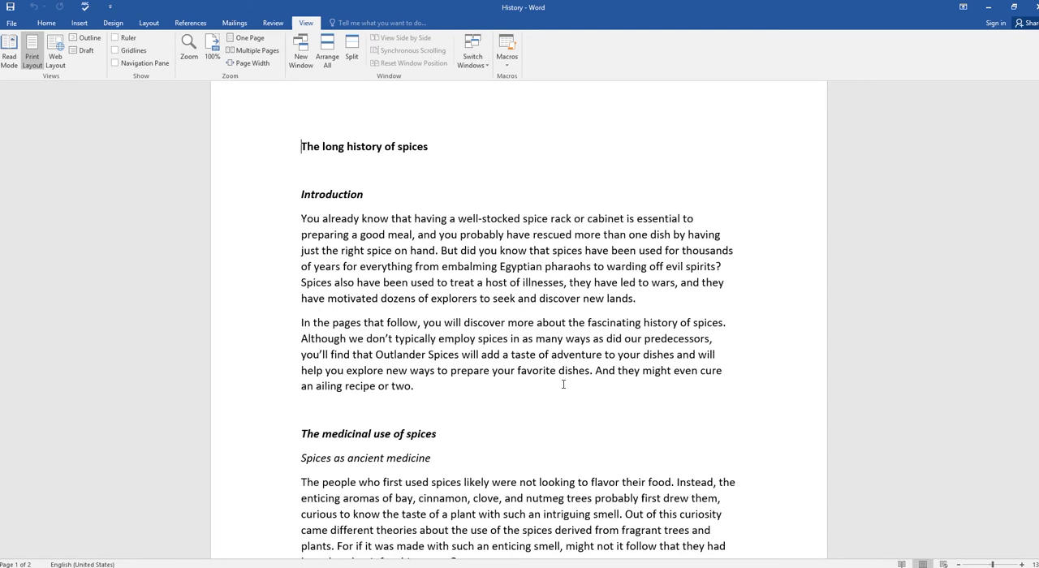
pyautogui.keyDown('ctrl'); pyautogui.scroll(5, 563, 384); pyautogui.keyUp('ctrl')
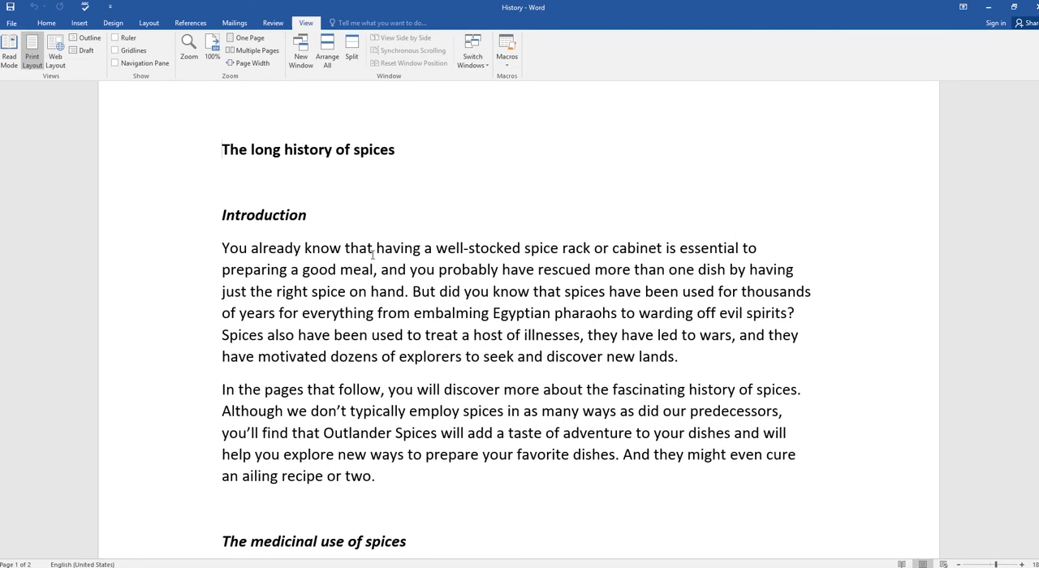
# Step: Switch to the PowerPoint slide show, advance to the Tell Me/Help slide, and return to the History document in Word
pyautogui.hotkey('alt', 'Tab')
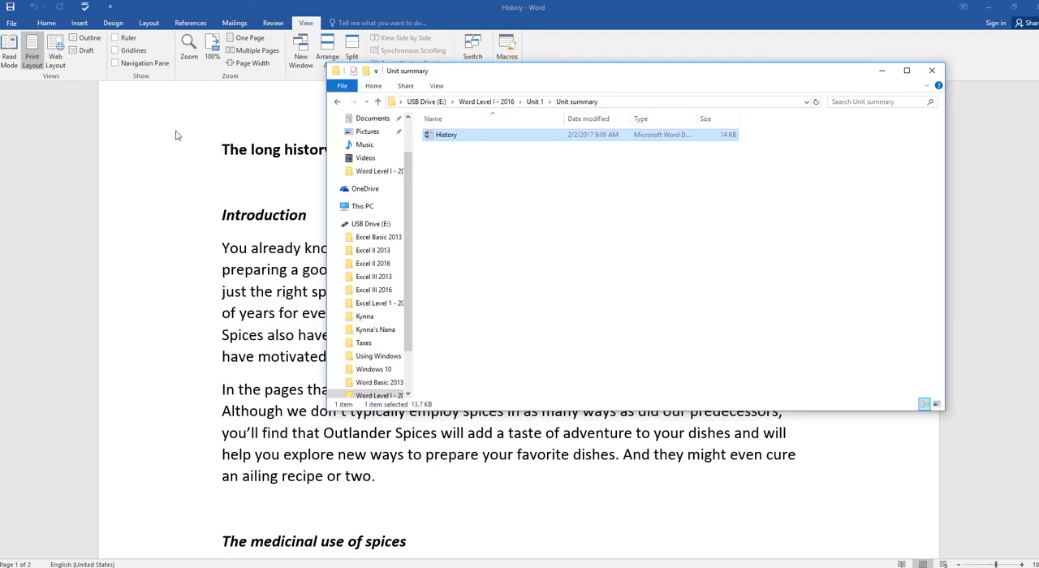
pyautogui.hotkey('alt', 'Tab')
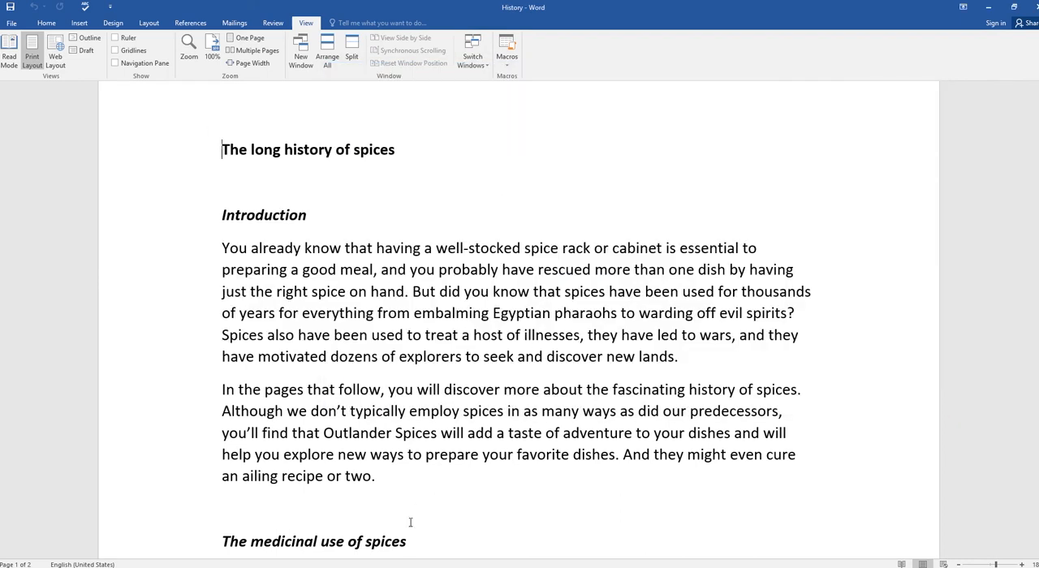
pyautogui.hotkey('alt', 'Tab')
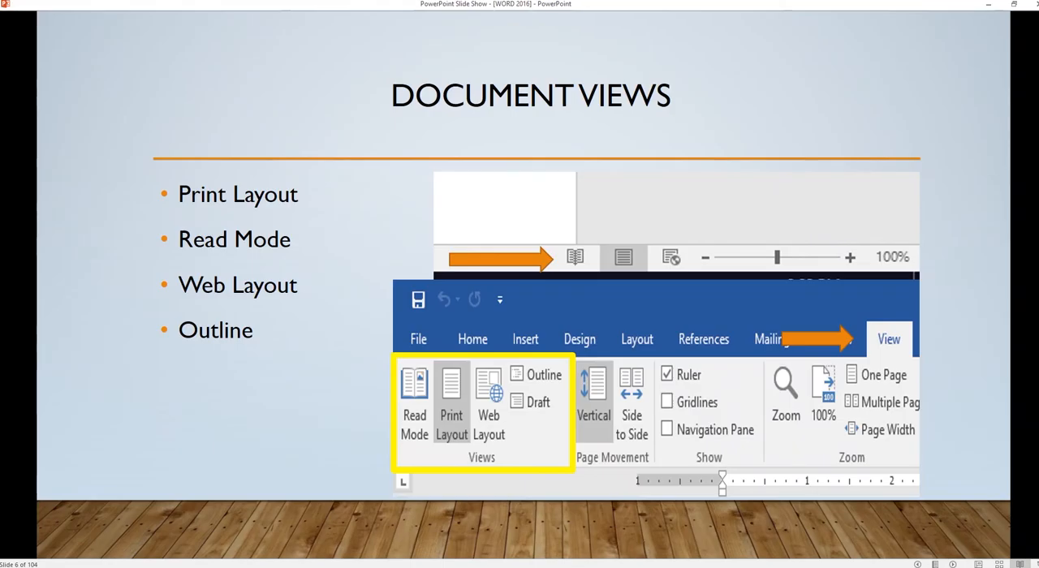
pyautogui.click(370, 284)
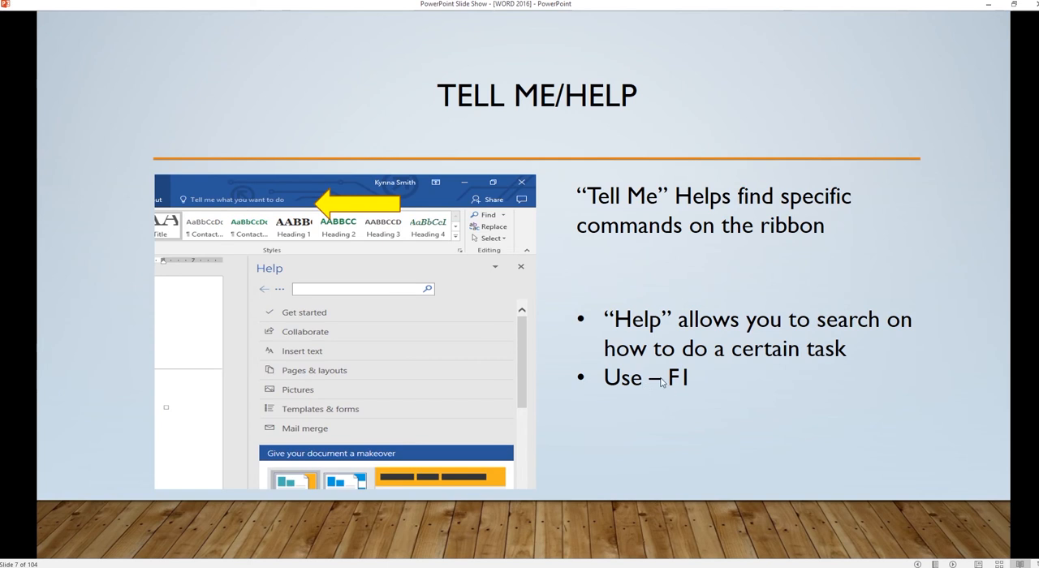
pyautogui.hotkey('alt', 'Tab')
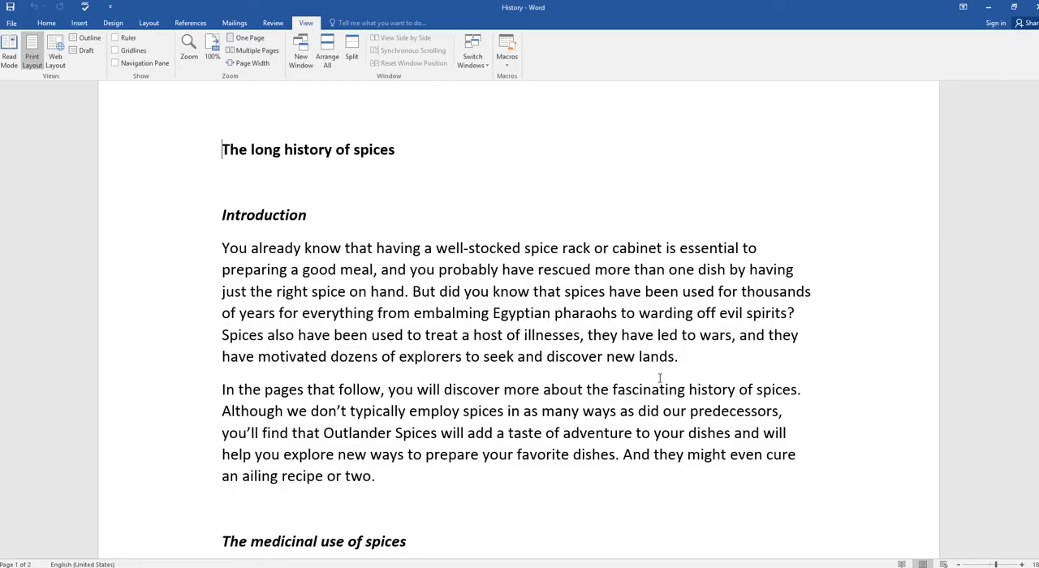
# Step: Look up how to indent a paragraph with Tell Me, and apply Increase Indent twice to the title "The long history of spices"
pyautogui.click(358, 22)
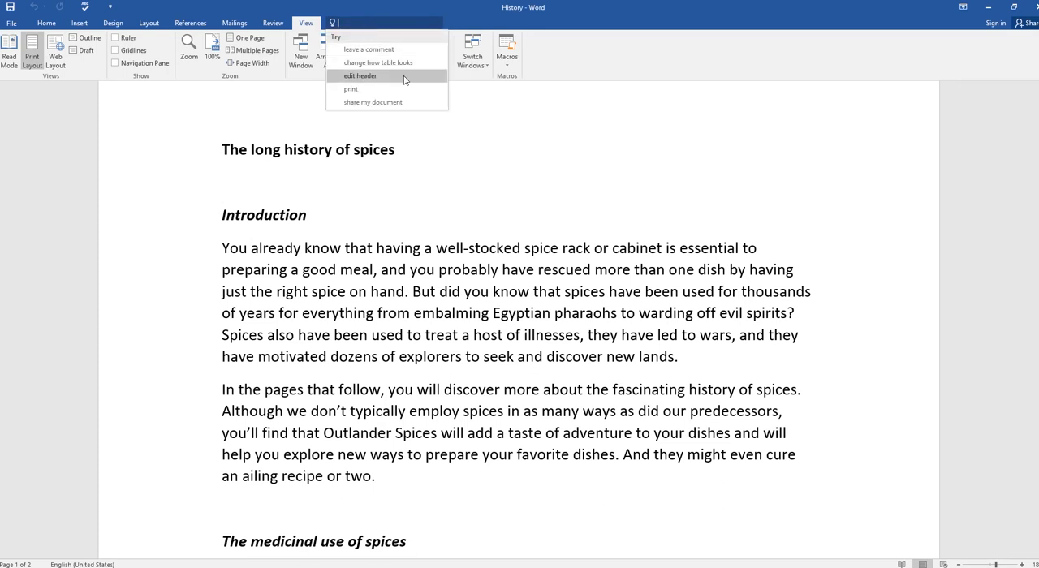
pyautogui.write('in')
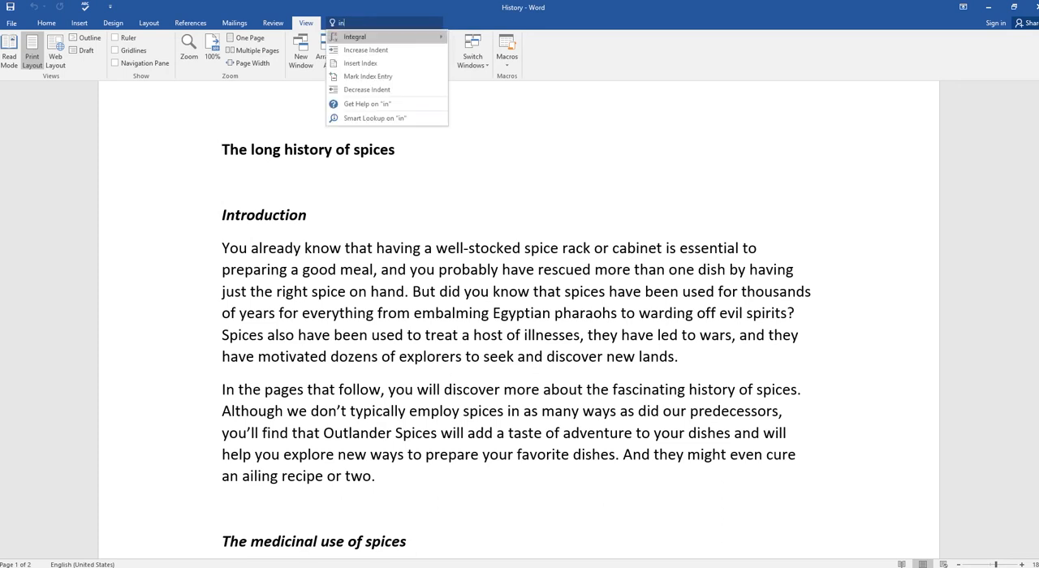
pyautogui.write('dent a para')
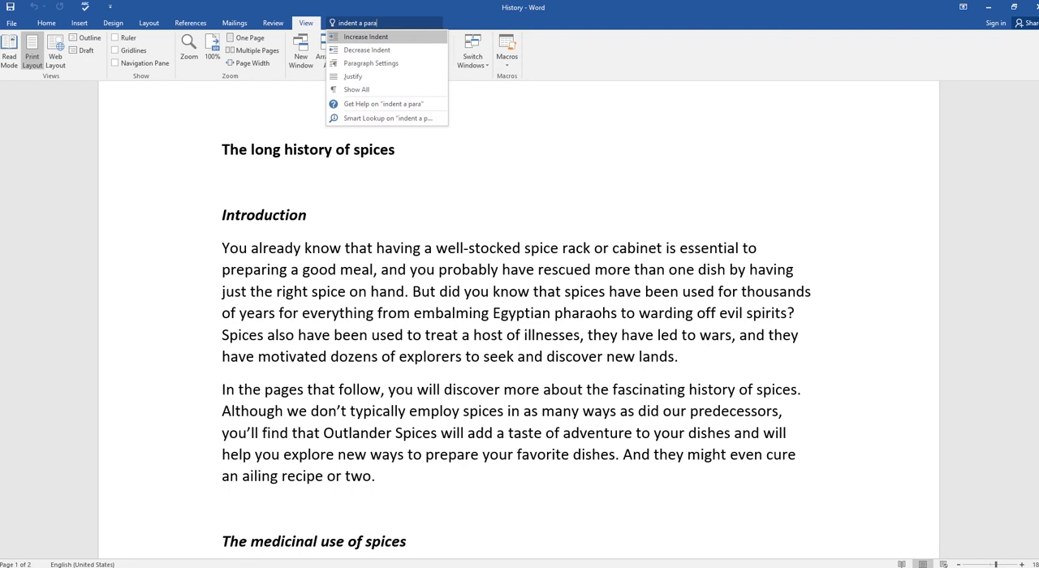
pyautogui.write('gra')
pyautogui.press('Return')
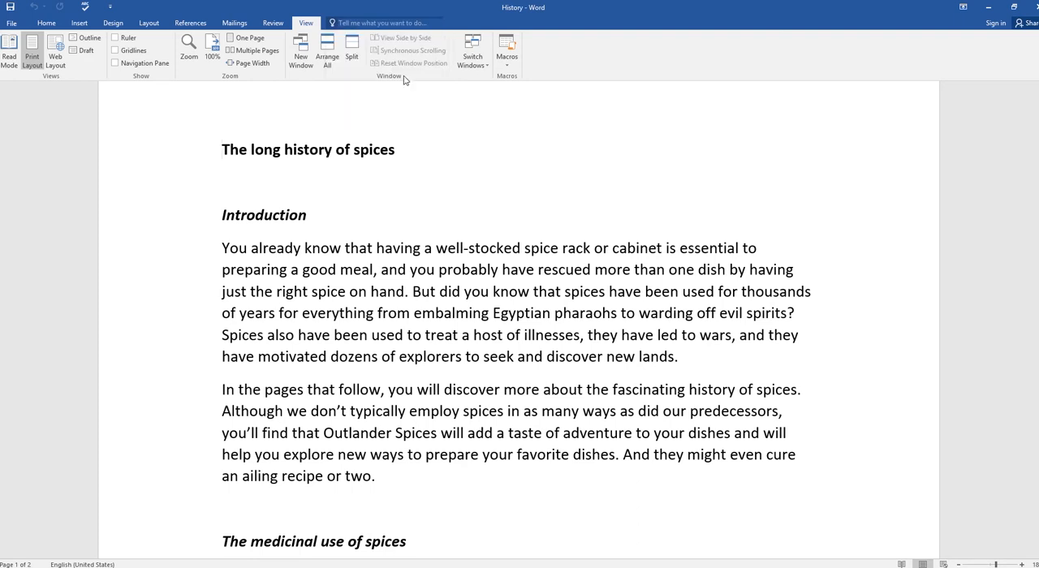
pyautogui.click(361, 23)
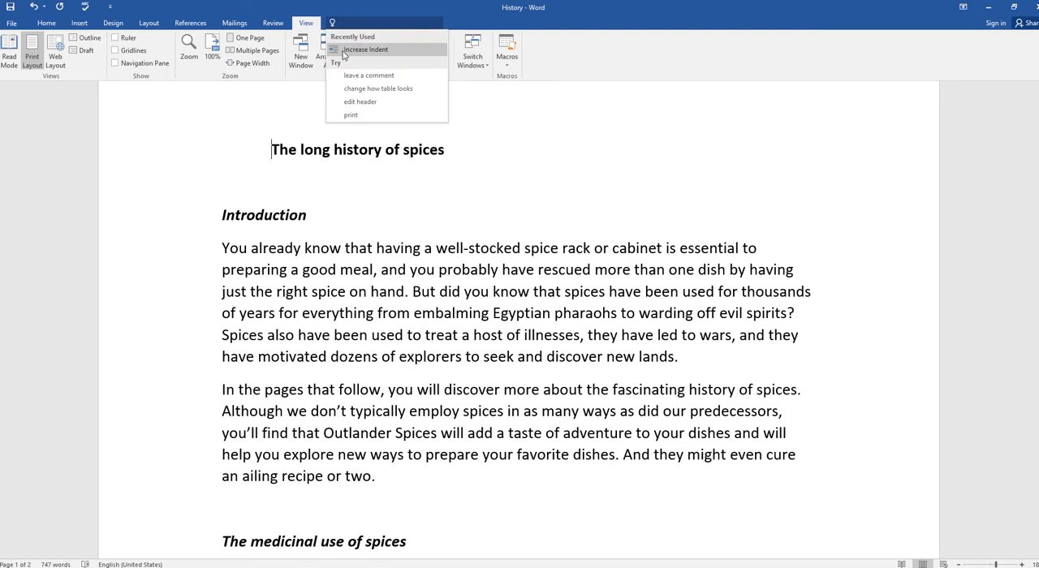
pyautogui.click(343, 52)
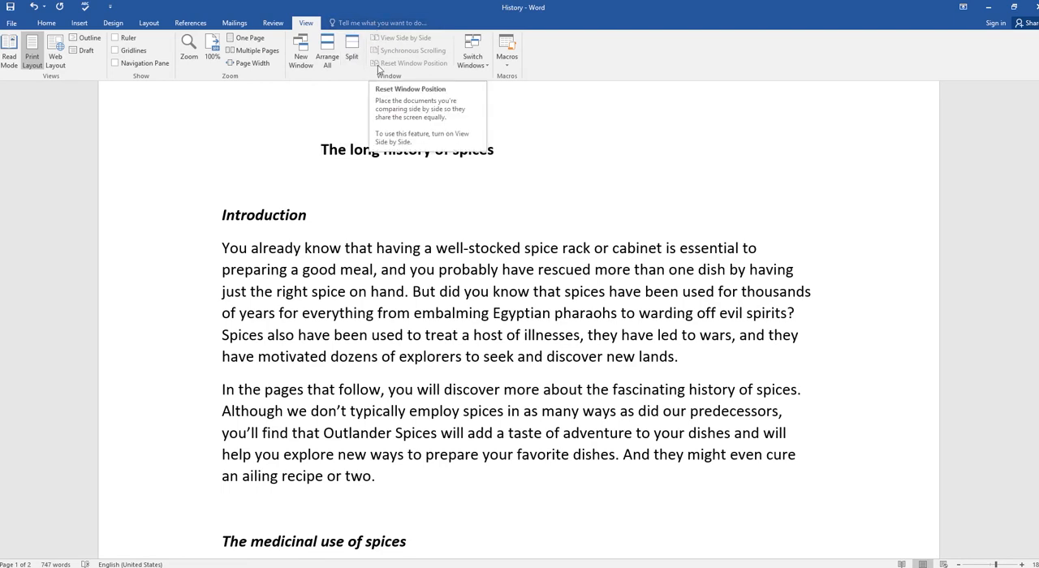
# Step: Leave the Tell Me search and remove both indents from the document title
pyautogui.click(370, 23)
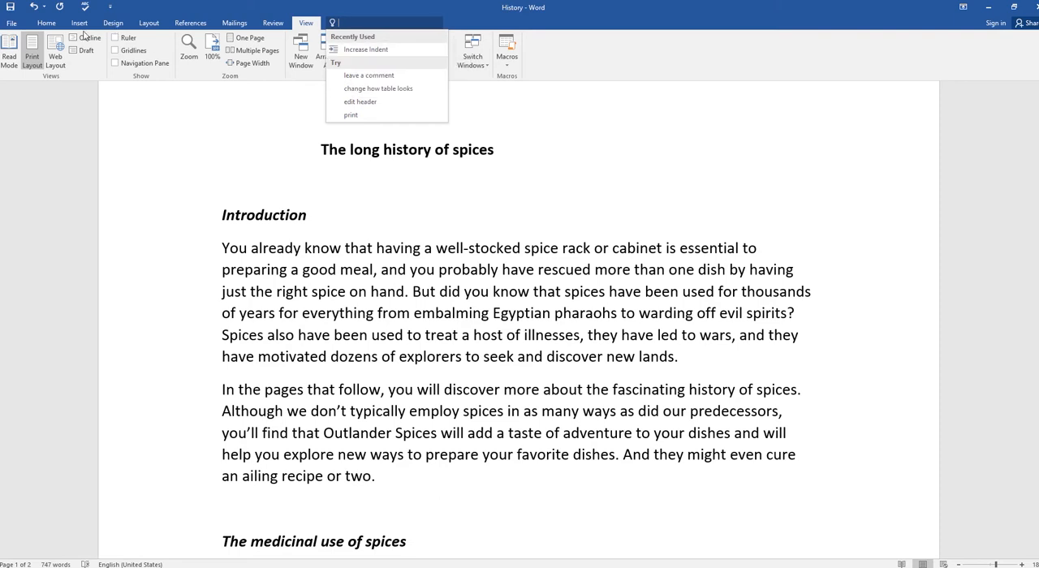
pyautogui.click(47, 24)
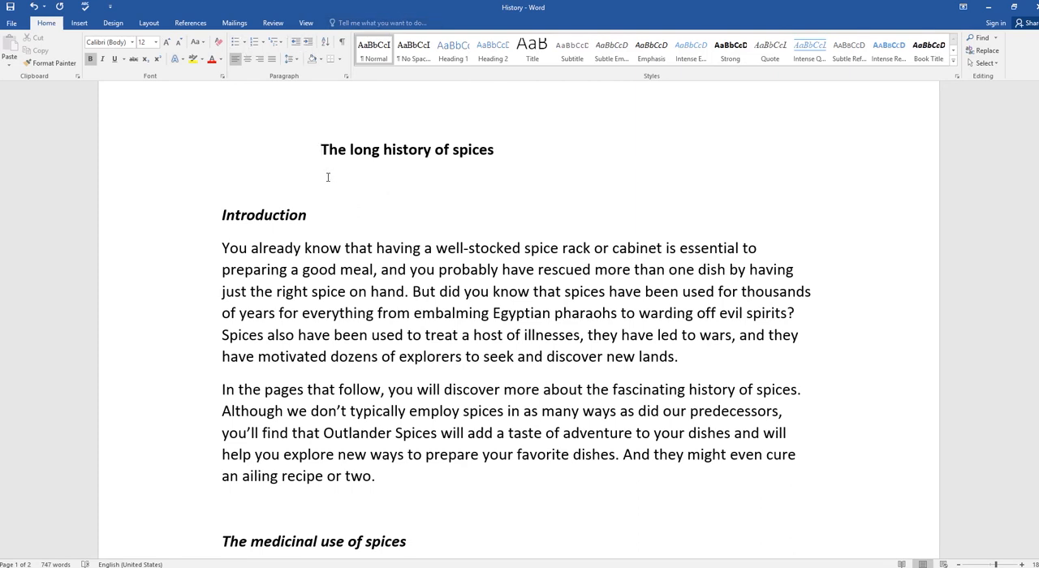
pyautogui.press('BackSpace')
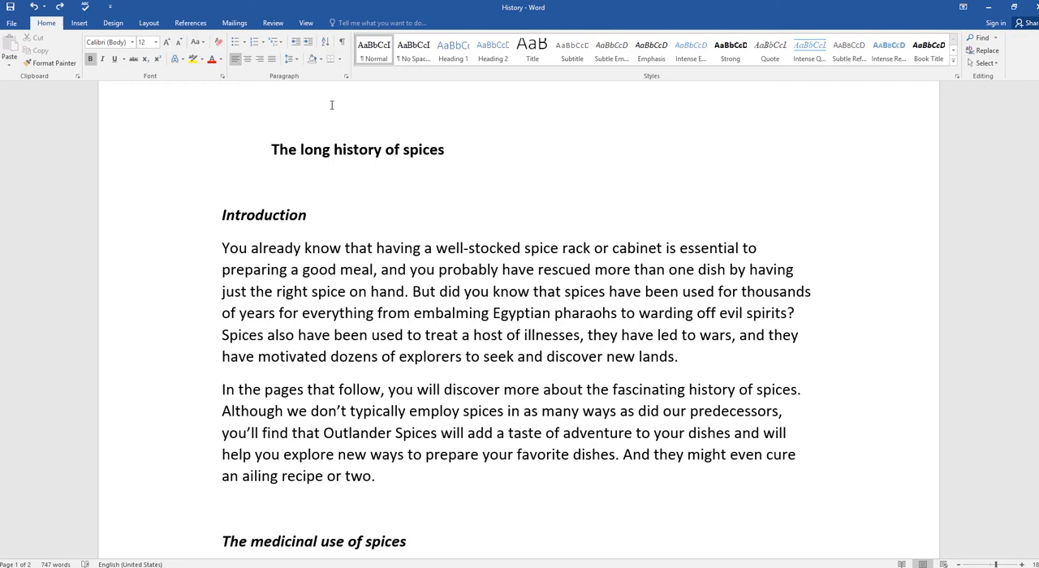
pyautogui.press('BackSpace')
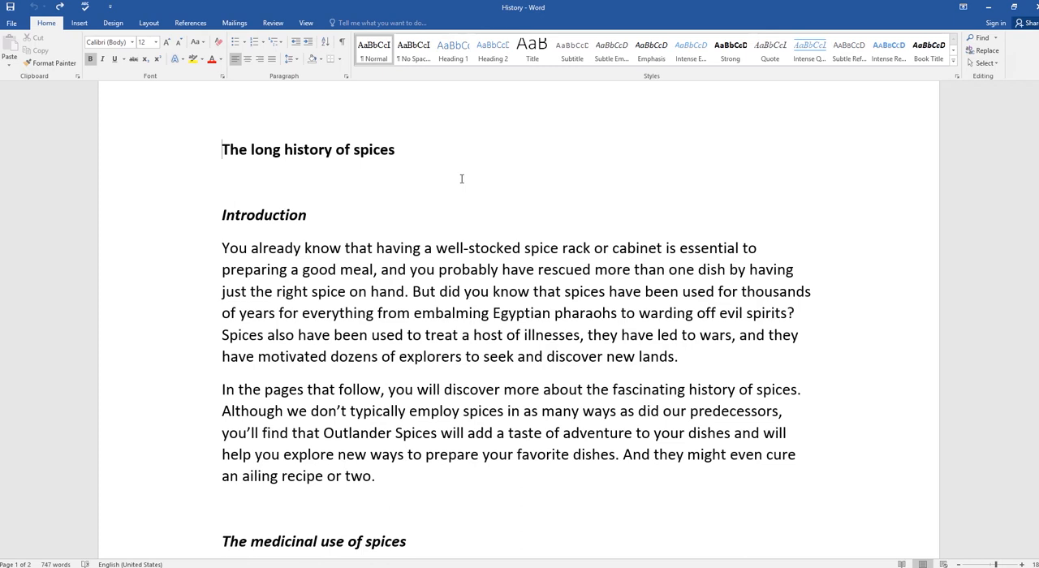
# Step: Switch to the PowerPoint slide show, advance to the Zoom Options slide, and return to the History document in Word
pyautogui.hotkey('alt', 'Tab')
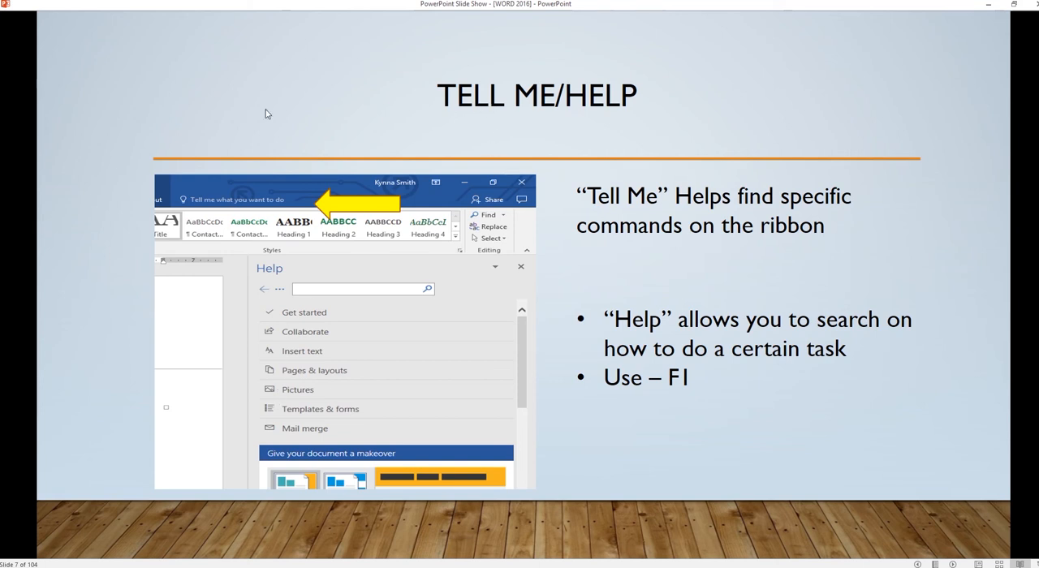
pyautogui.click(330, 123)
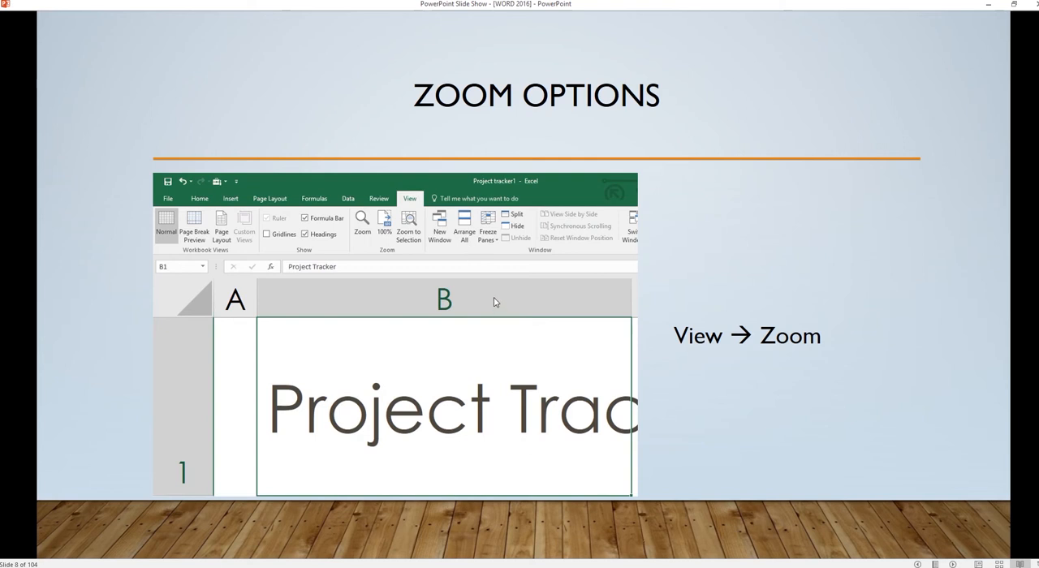
pyautogui.hotkey('alt', 'Tab')
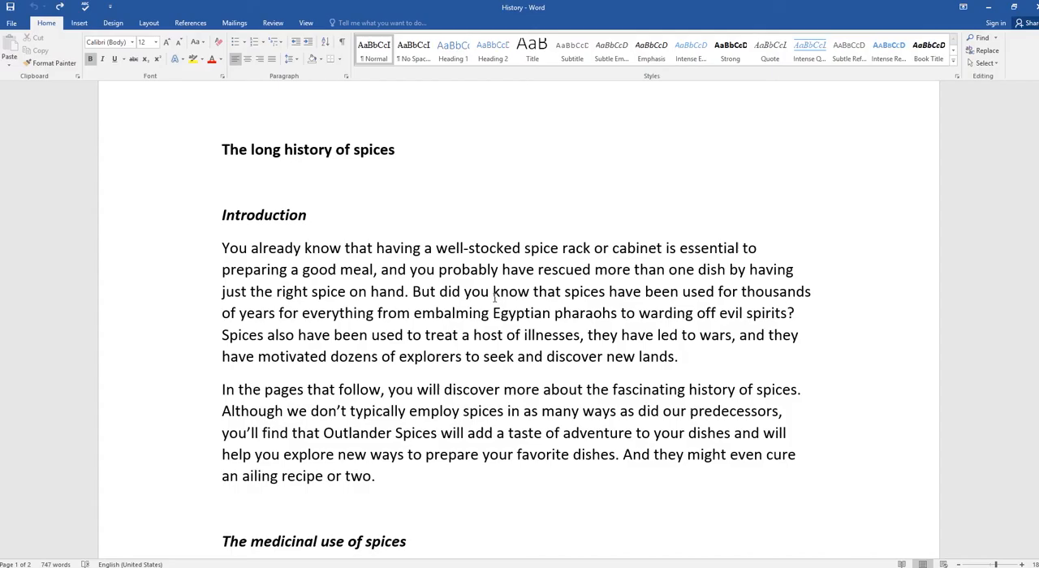
# Step: Open the Zoom dialog and step the custom percentage up to 197% and down to 175%
pyautogui.click(308, 25)
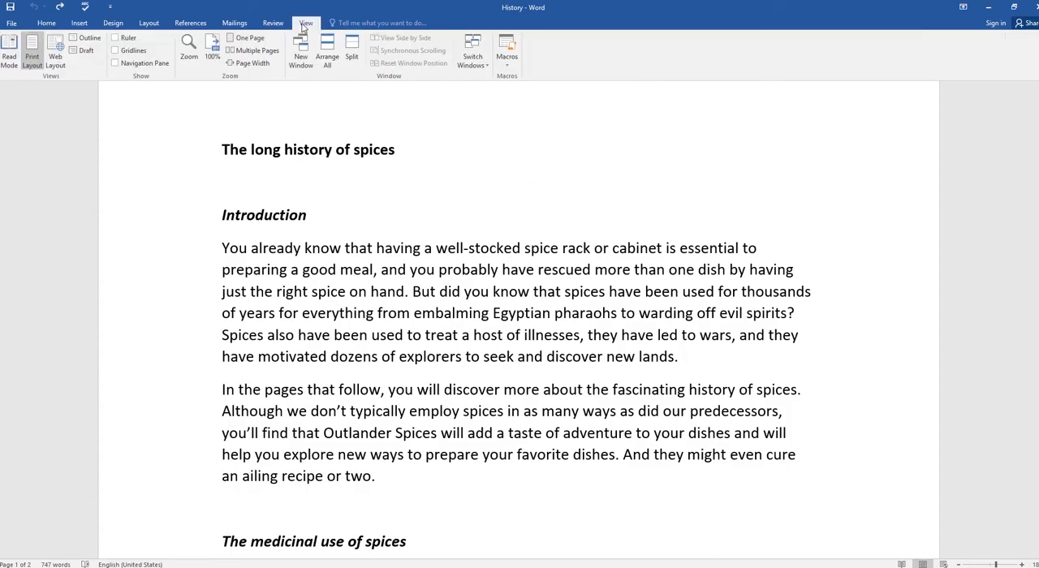
pyautogui.click(188, 50)
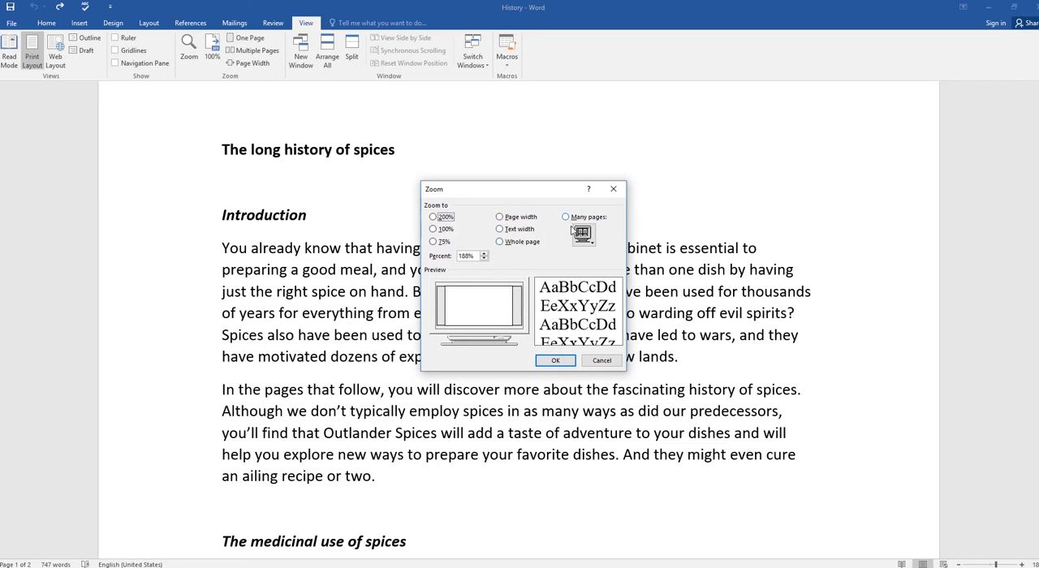
pyautogui.click(484, 253)
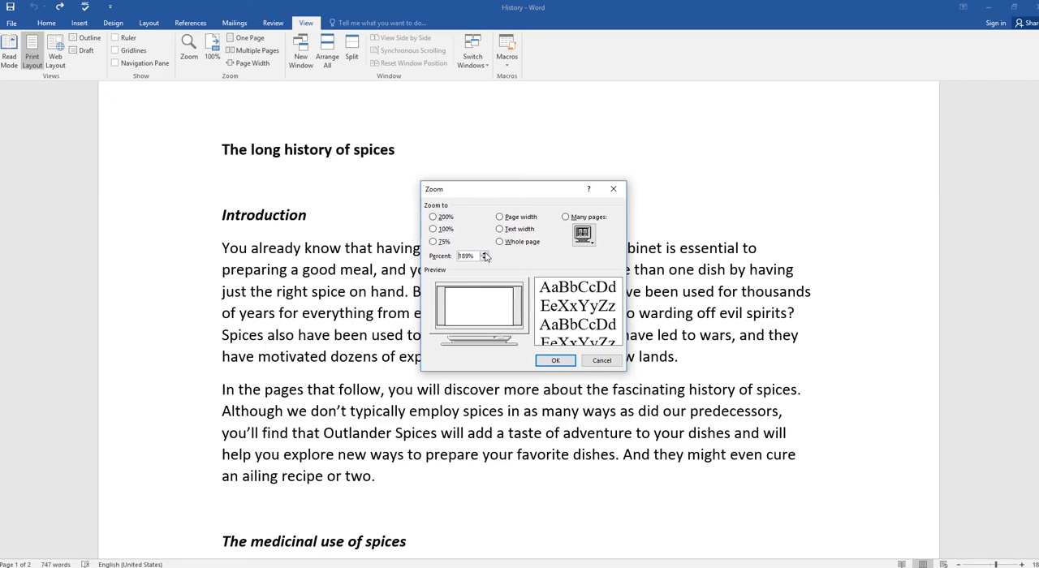
pyautogui.click(485, 254)
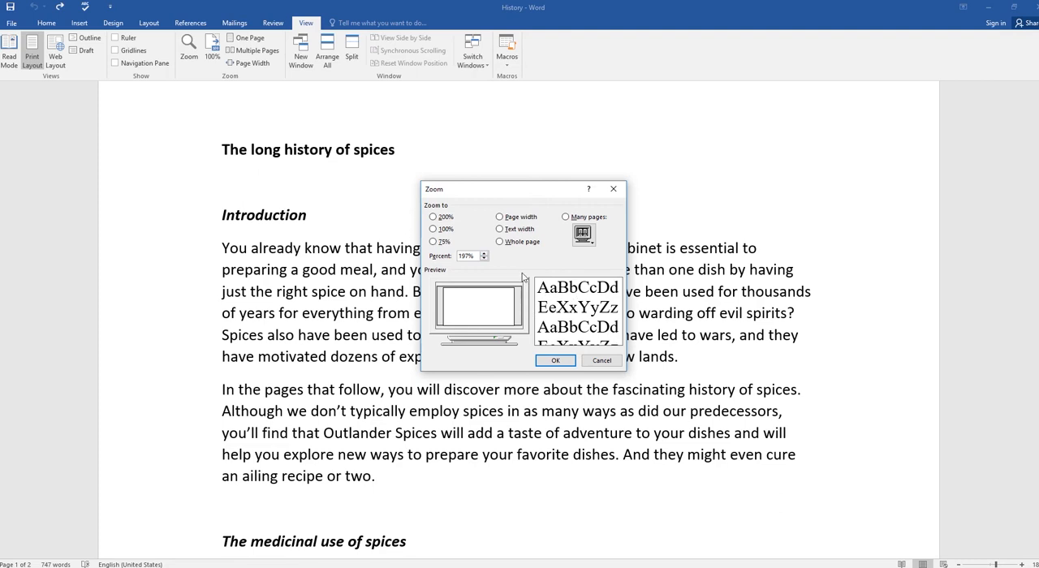
pyautogui.click(484, 258)
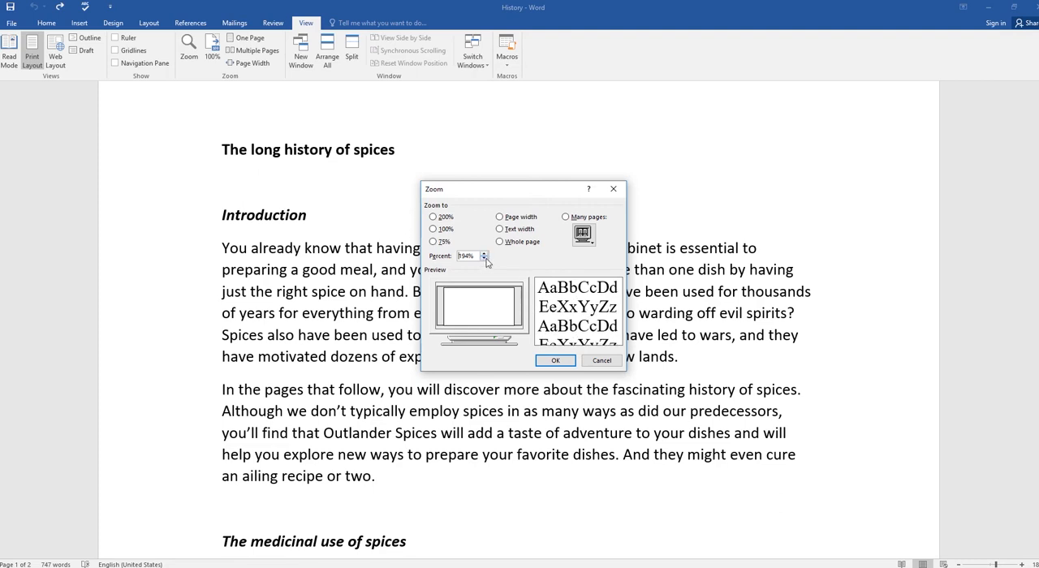
pyautogui.click(485, 259)
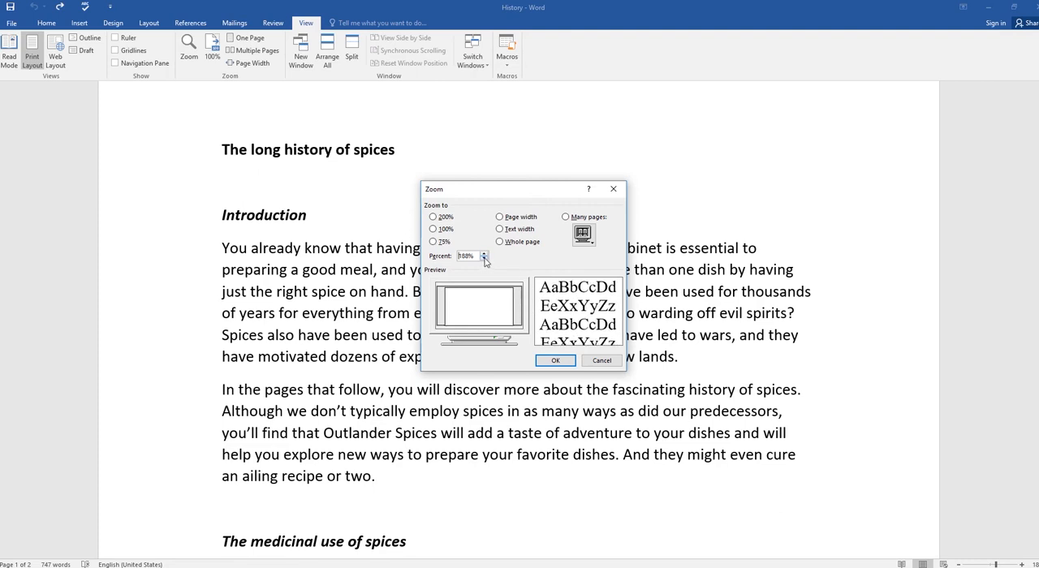
pyautogui.click(485, 259)
pyautogui.click(484, 259)
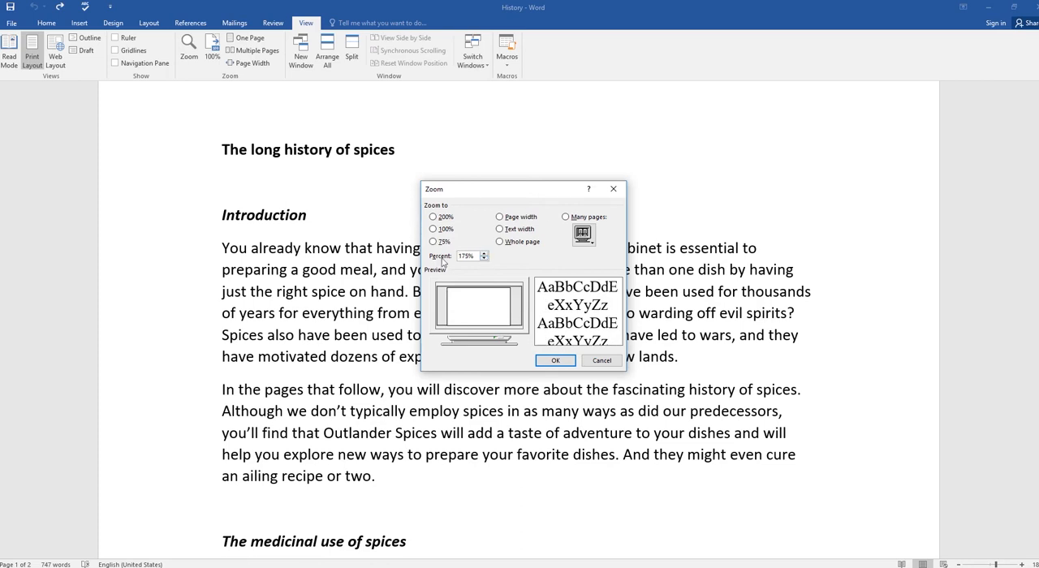
# Step: Try the 75%, Whole page, Text width and Page width zoom presets, and apply the 200% preset to the document
pyautogui.click(434, 217)
pyautogui.click(438, 230)
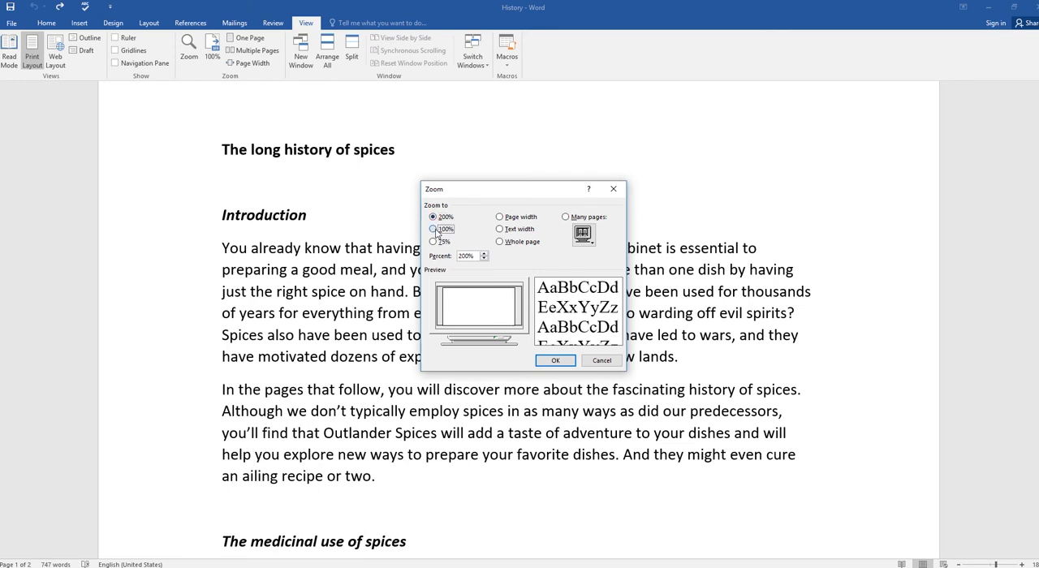
pyautogui.click(434, 241)
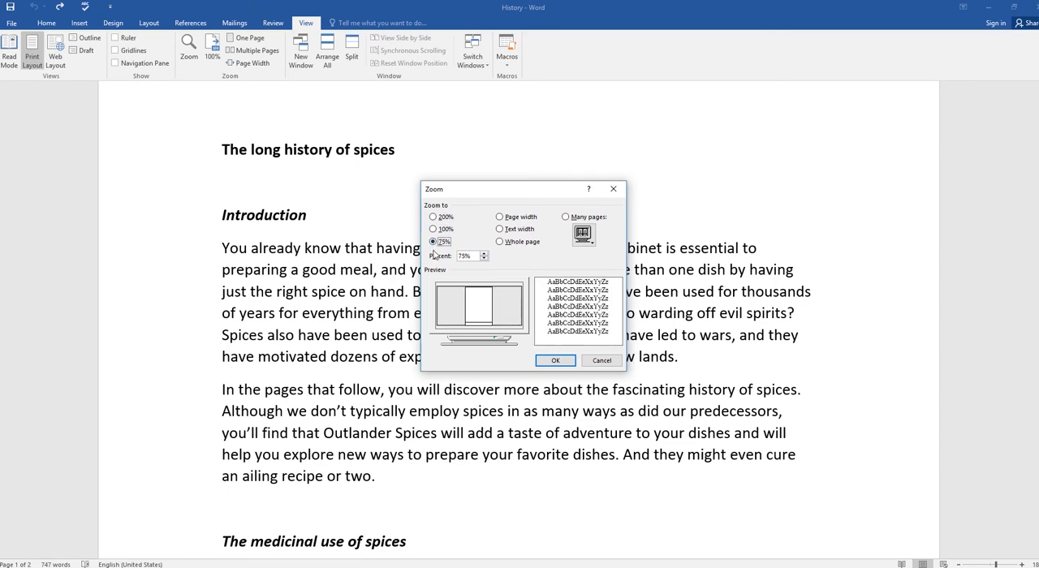
pyautogui.click(501, 242)
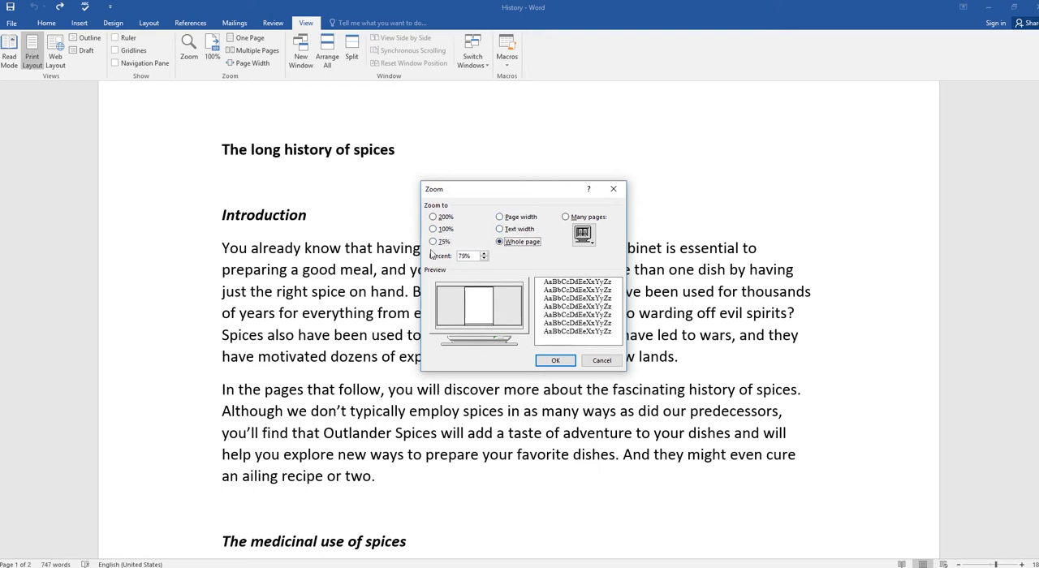
pyautogui.click(500, 230)
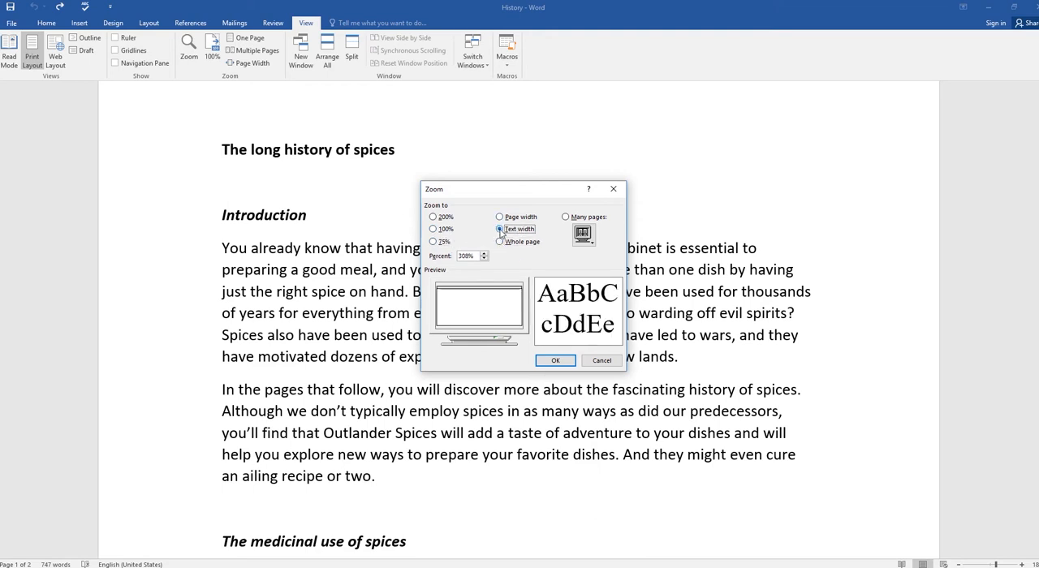
pyautogui.click(500, 217)
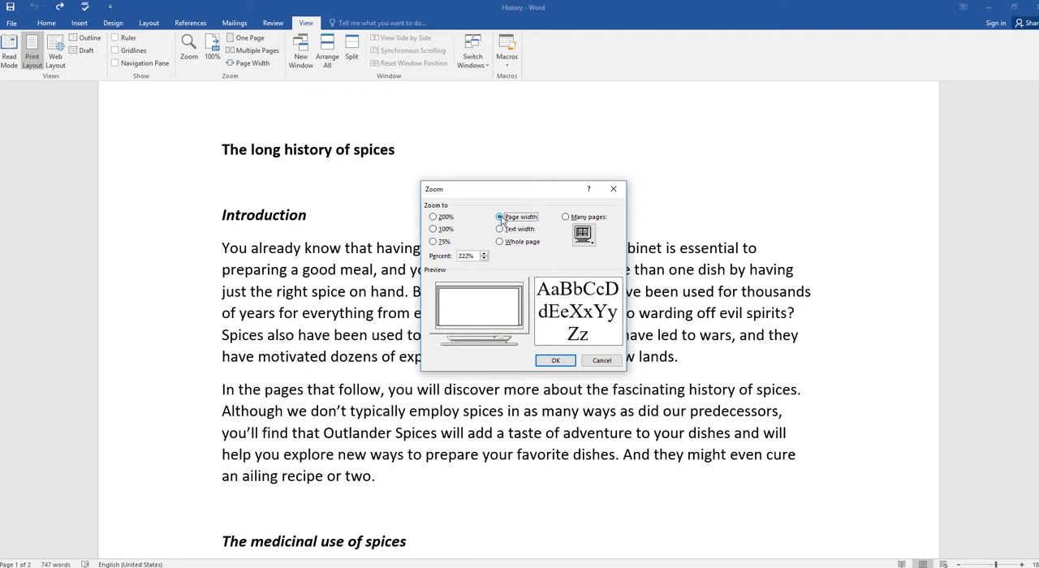
pyautogui.click(433, 217)
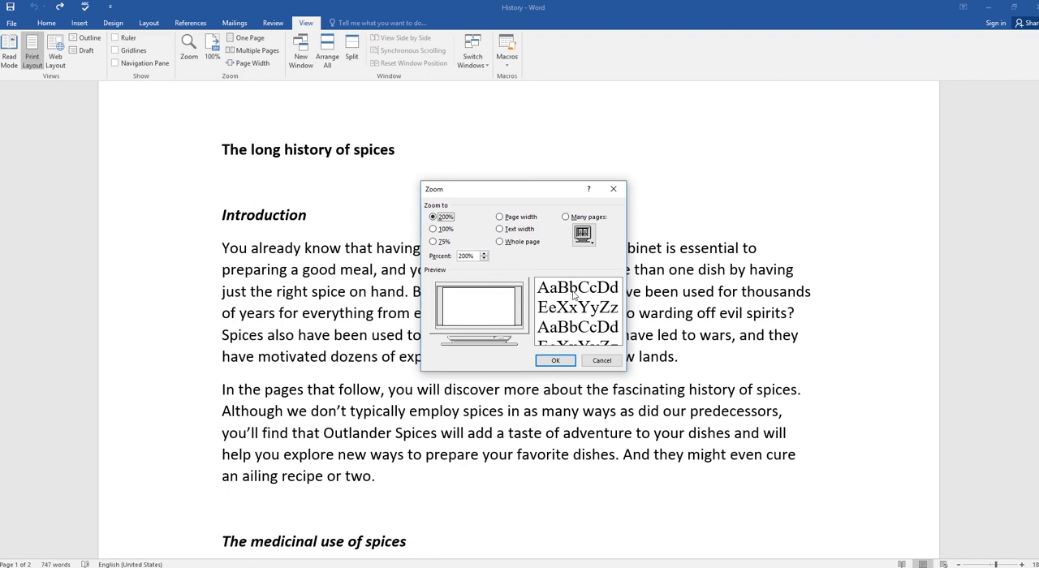
pyautogui.click(564, 362)
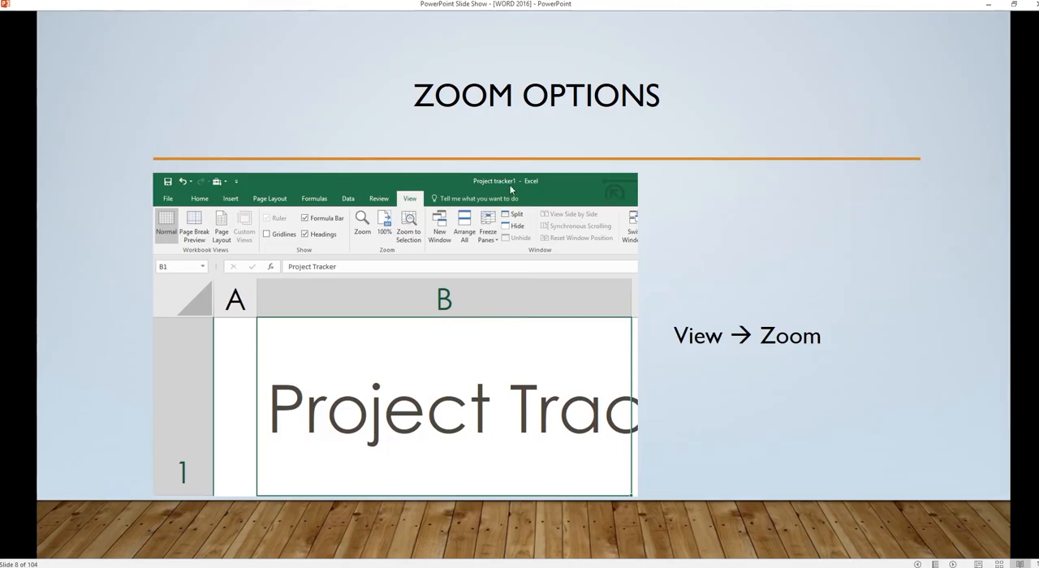
# Step: Advance the slide show to the Navigation Pane slide, and briefly open the Navigation pane in the History document
pyautogui.click(672, 318)
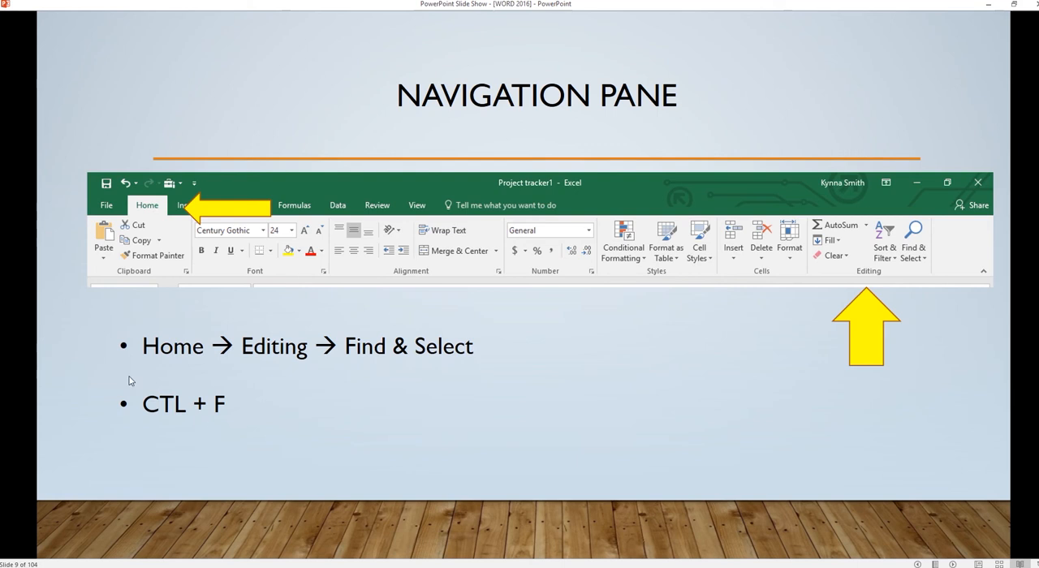
pyautogui.hotkey('alt', 'Tab')
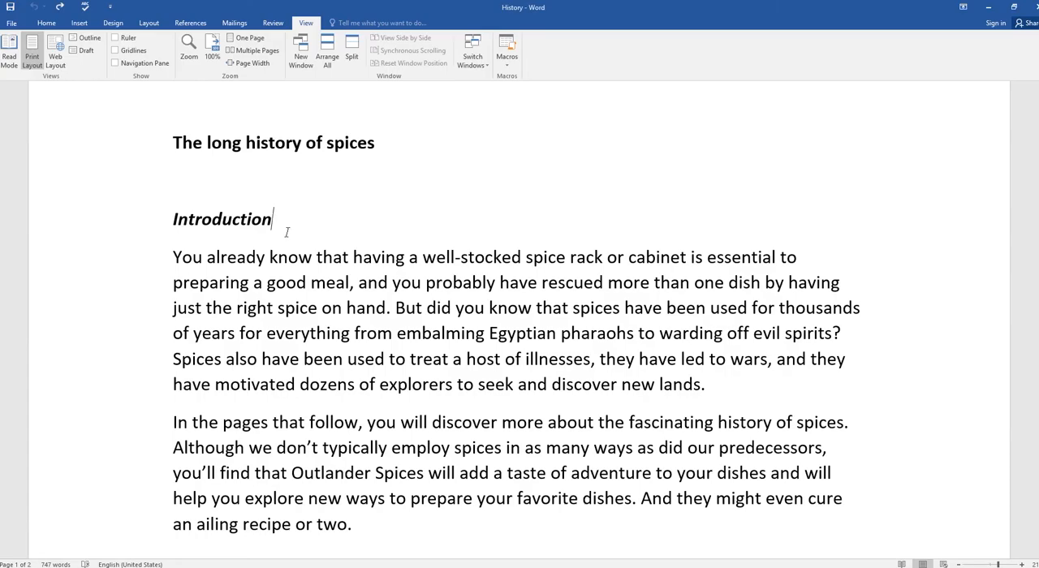
pyautogui.hotkey('ctrl', 'f')
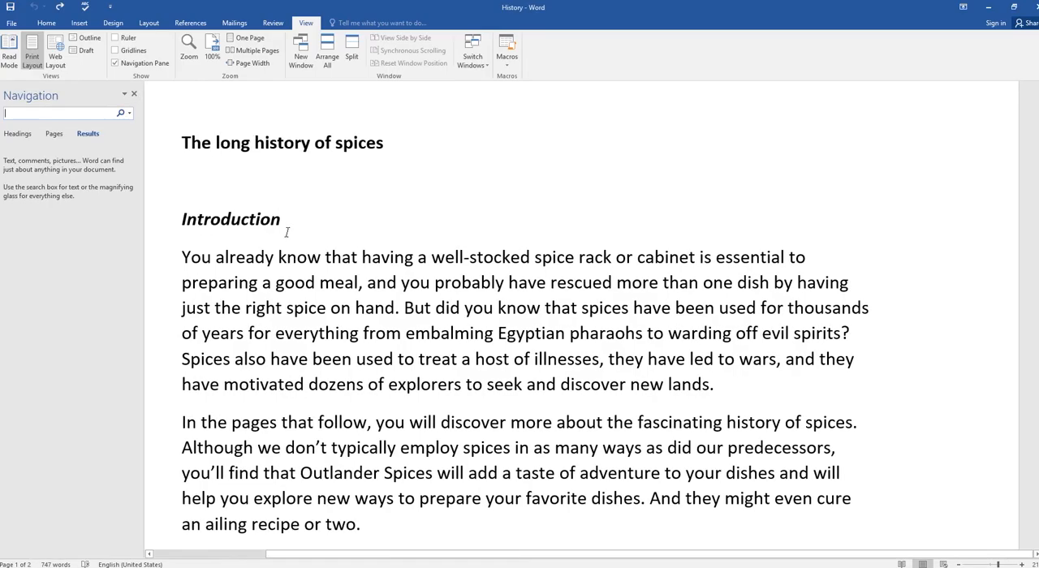
pyautogui.click(134, 94)
# Step: Check the Select options, reopen the Navigation pane with the Find command and show its page thumbnails
pyautogui.click(46, 23)
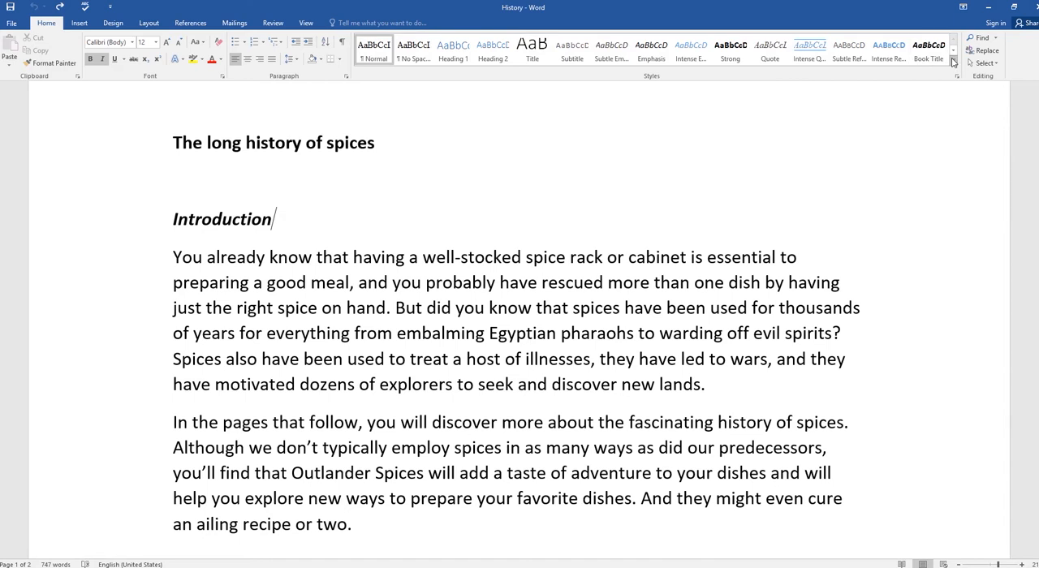
pyautogui.click(998, 65)
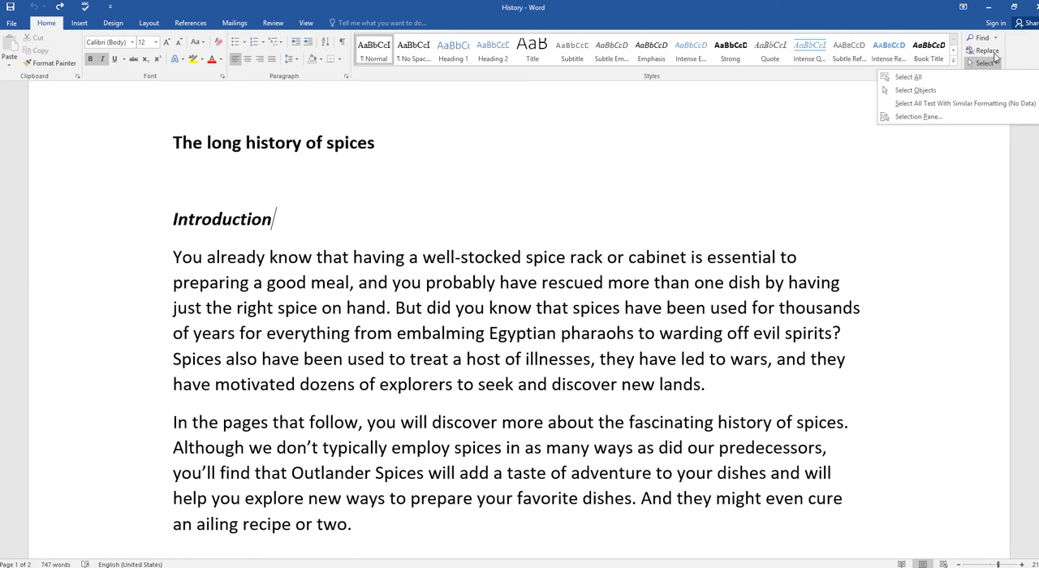
pyautogui.click(995, 38)
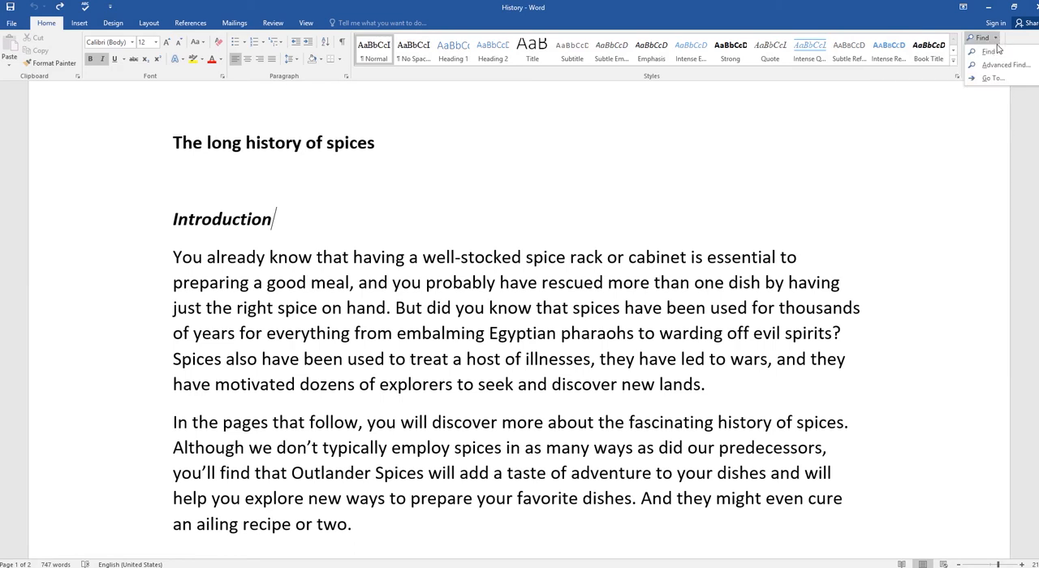
pyautogui.click(998, 54)
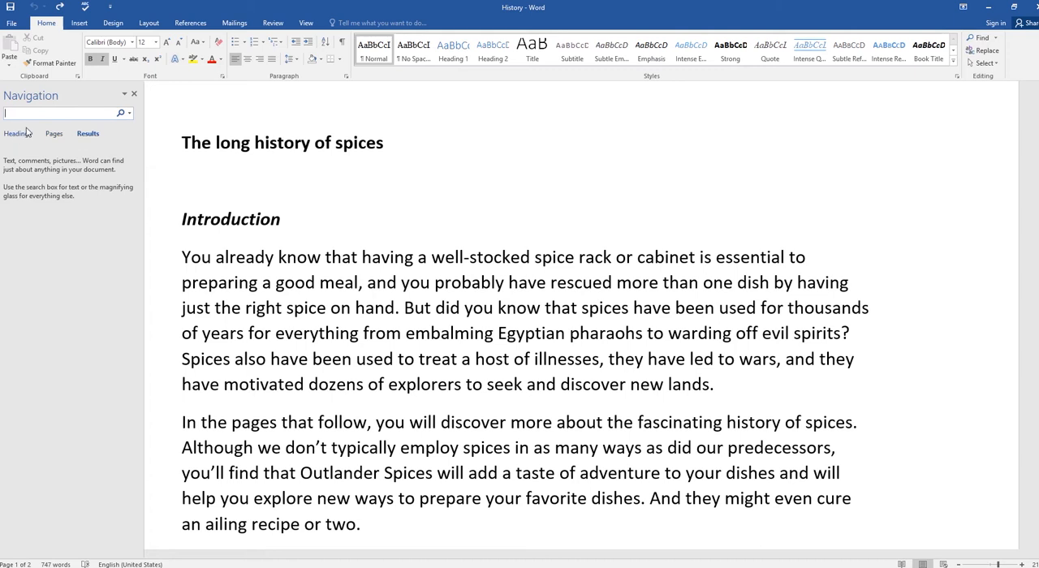
pyautogui.click(54, 134)
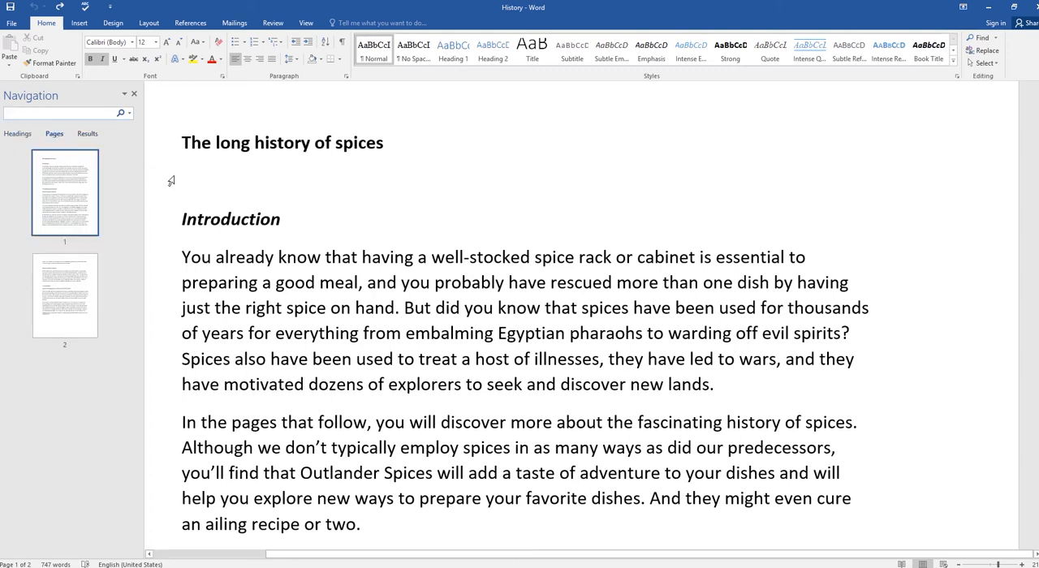
# Step: Search the document for "History" and view the match in the spice trade section
pyautogui.write('Hi')
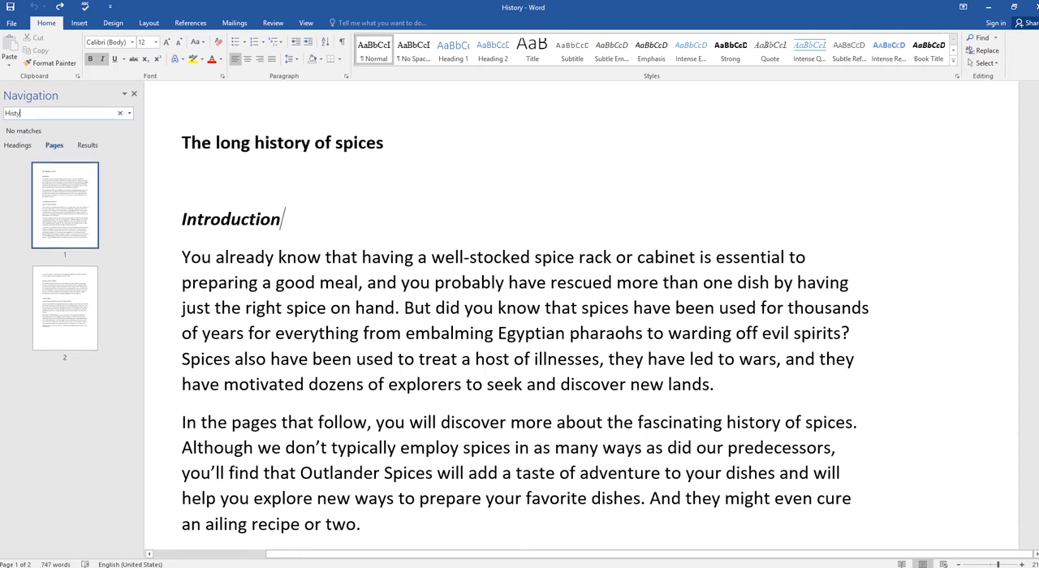
pyautogui.write('st')
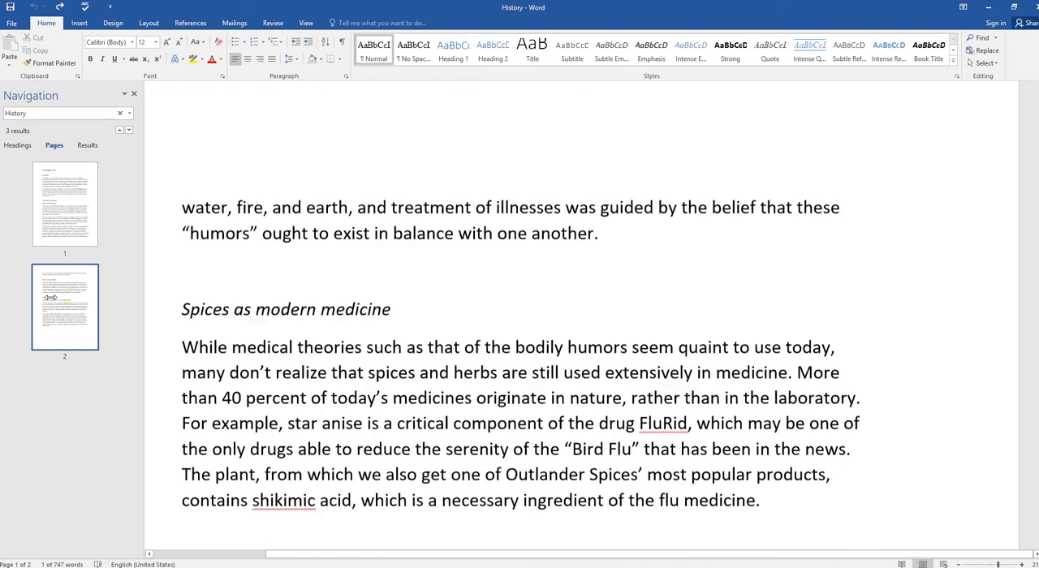
pyautogui.scroll(-10, 172, 267)
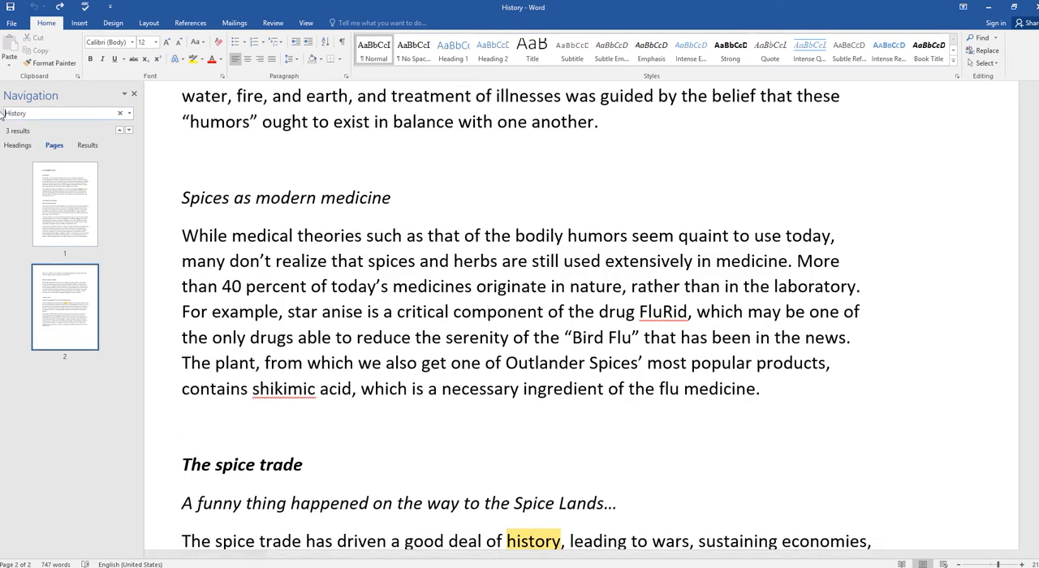
# Step: Replace the search term with "spices" and go to page 2 using its thumbnail
pyautogui.click(26, 113)
pyautogui.write('Poi')
pyautogui.press('BackSpace')
pyautogui.press('BackSpace')
pyautogui.press('BackSpace')
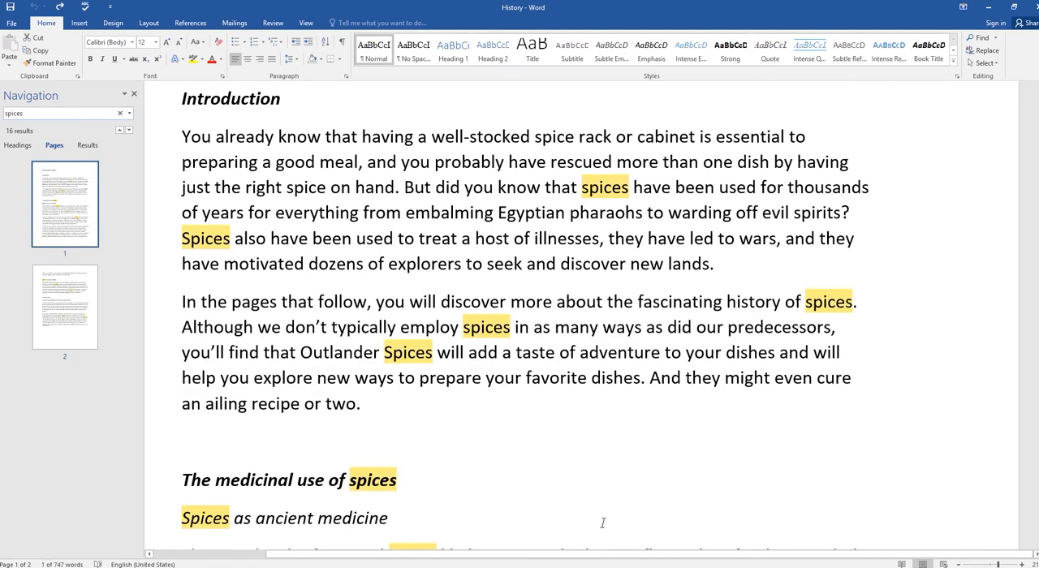
pyautogui.click(87, 313)
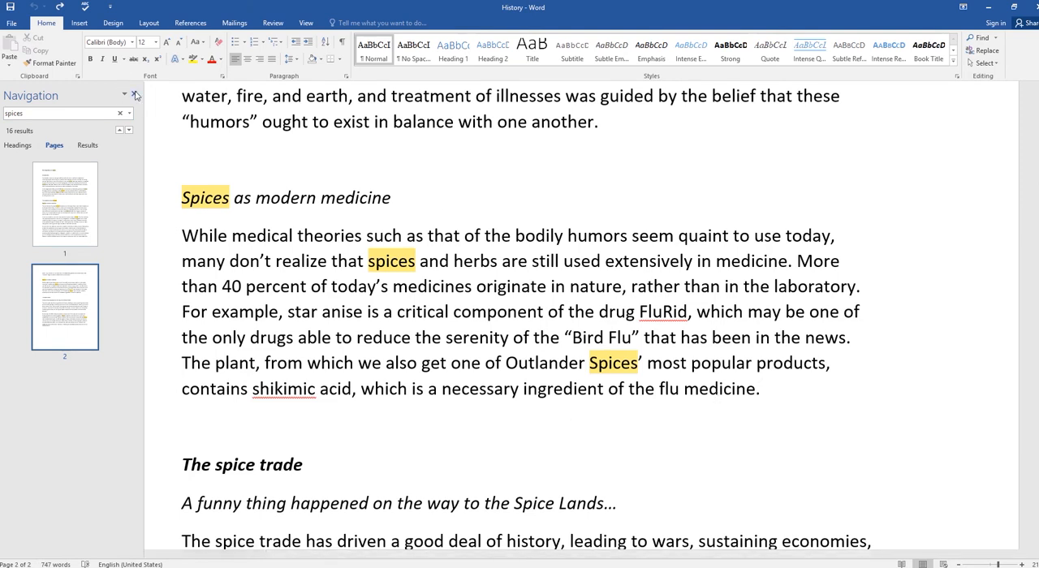
# Step: List the individual matches for "spices" and jump to the second, third and fourth ones
pyautogui.click(88, 146)
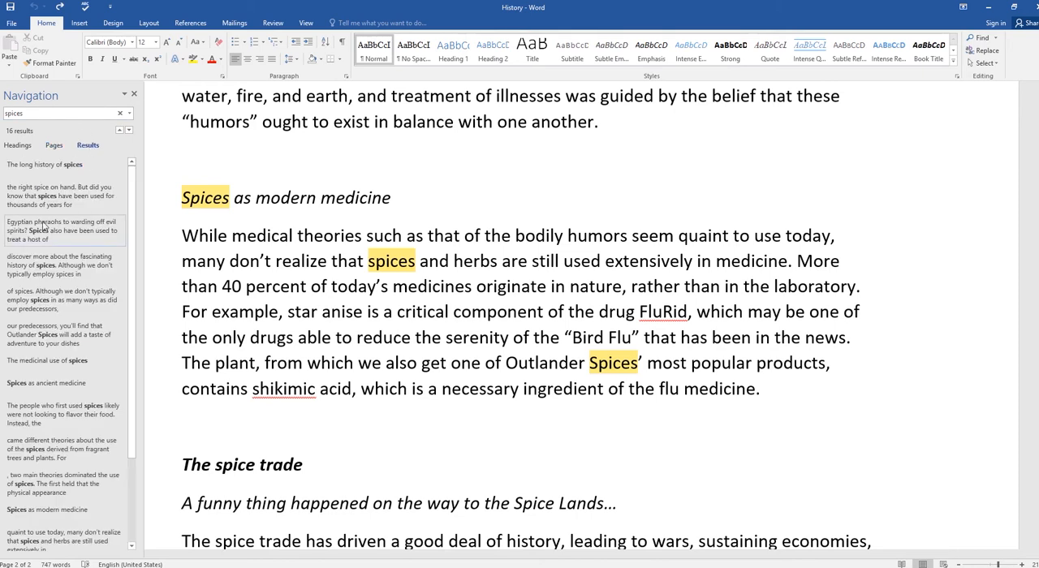
pyautogui.click(39, 198)
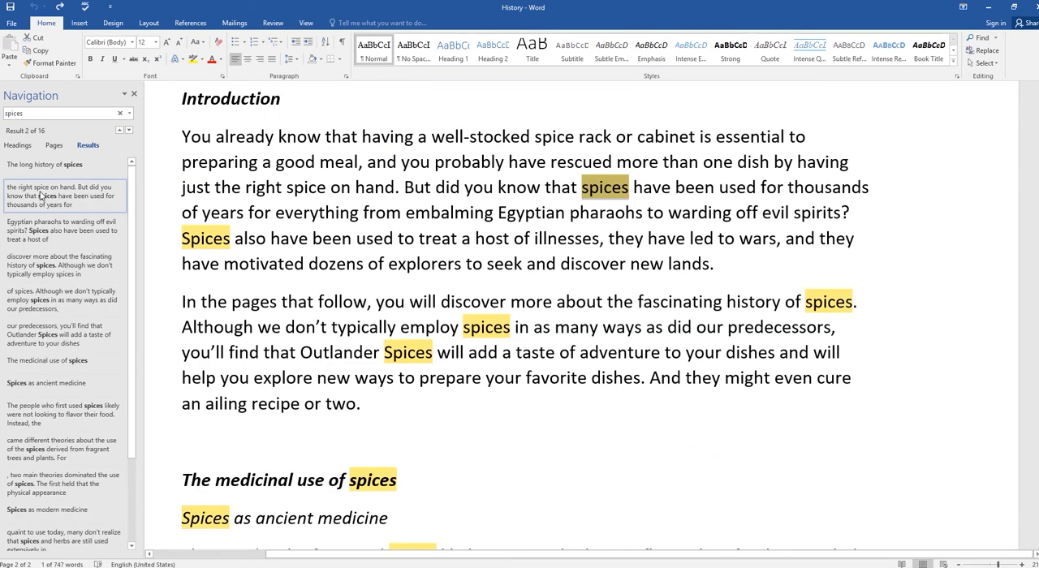
pyautogui.click(38, 232)
pyautogui.click(33, 261)
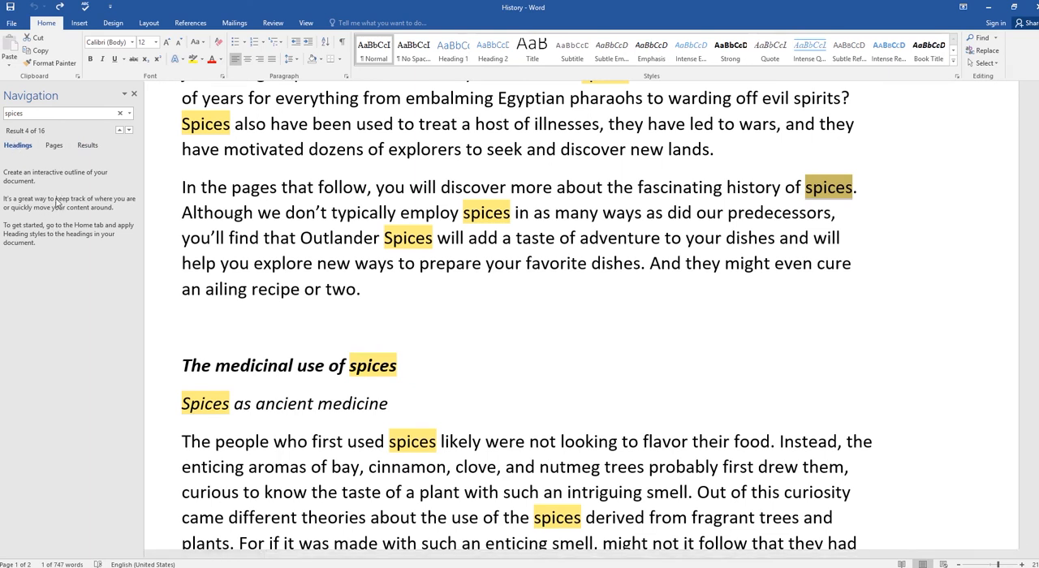
# Step: Switch the search between page thumbnails and the match list, and clear the search term
pyautogui.click(55, 147)
pyautogui.click(87, 146)
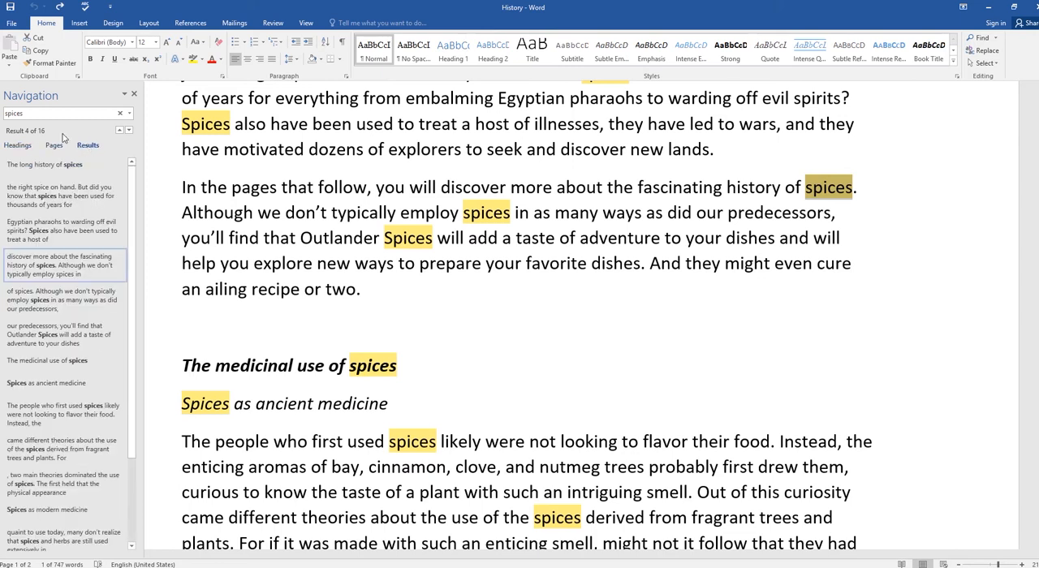
pyautogui.click(54, 147)
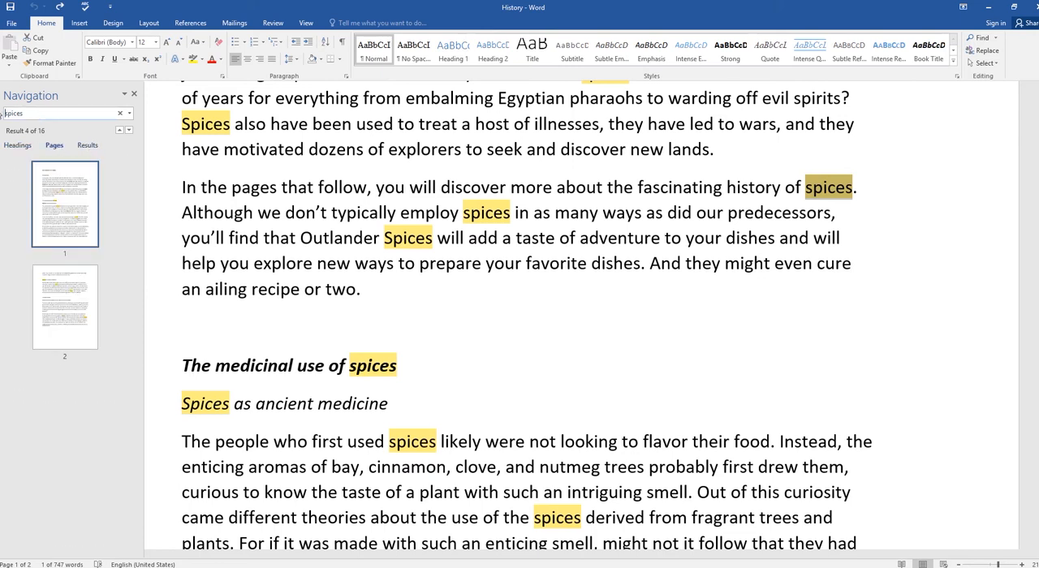
pyautogui.press('Delete')
pyautogui.press('Delete')
pyautogui.press('Delete')
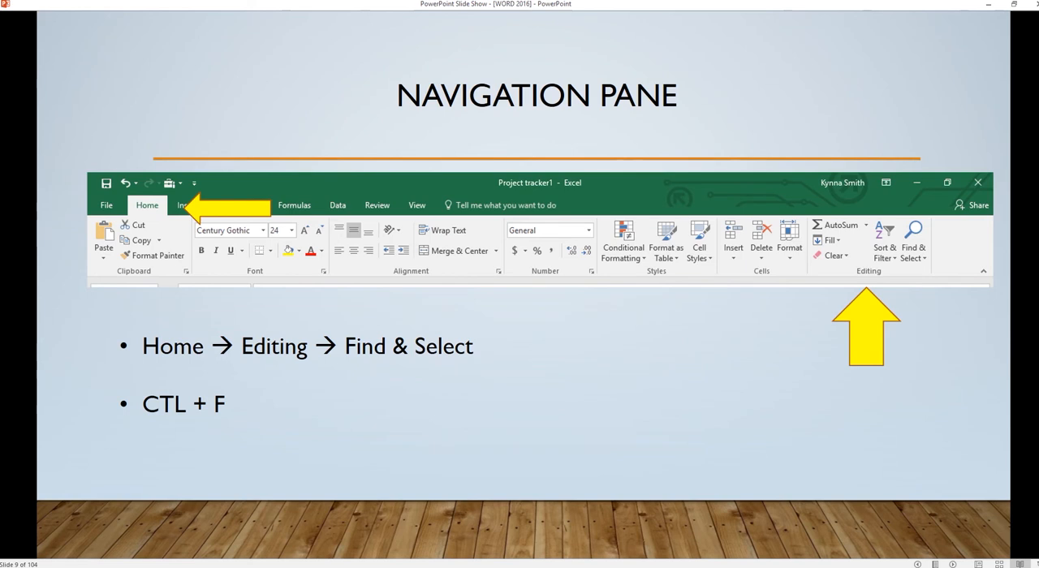
# Step: Advance the slide show to the Practice slide, and start a blank Word document without the Navigation pane
pyautogui.click(381, 155)
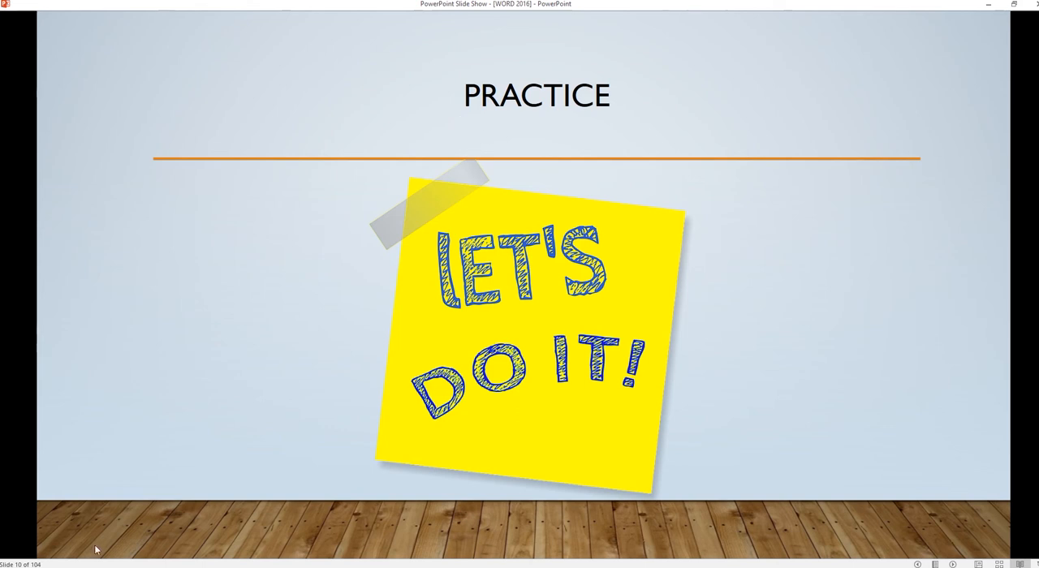
pyautogui.press('super')
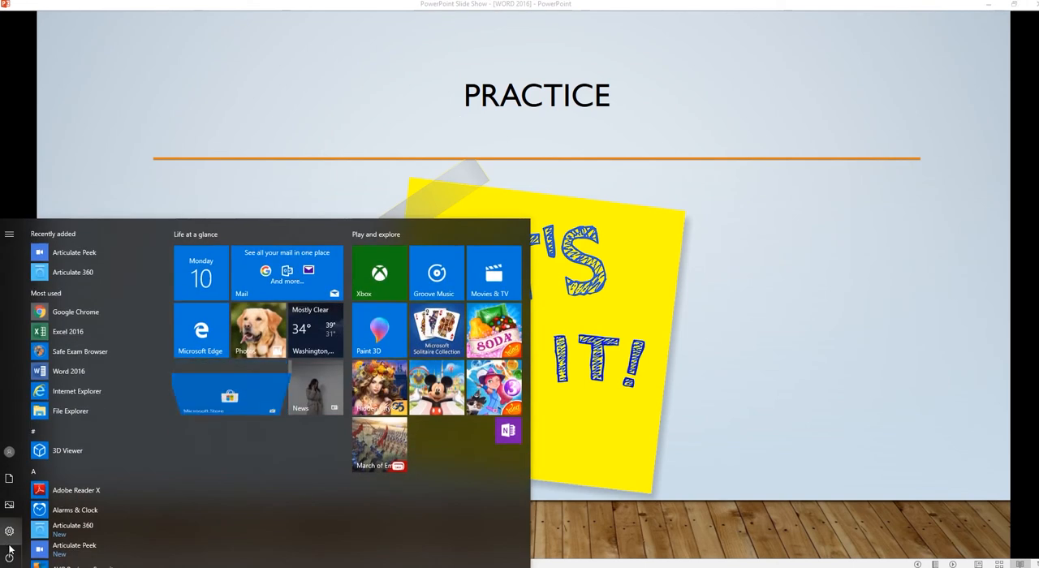
pyautogui.click(48, 375)
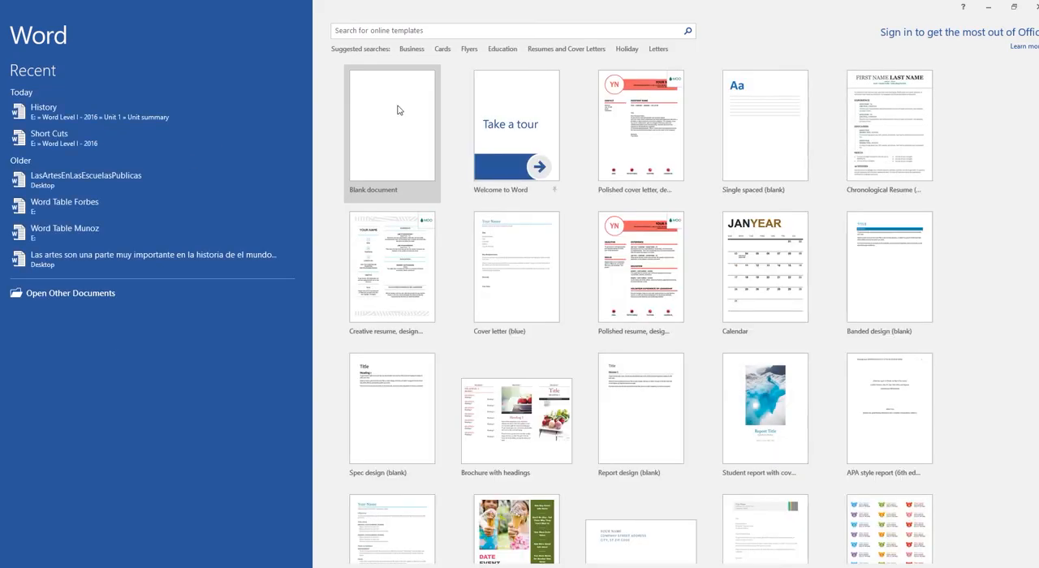
pyautogui.click(397, 109)
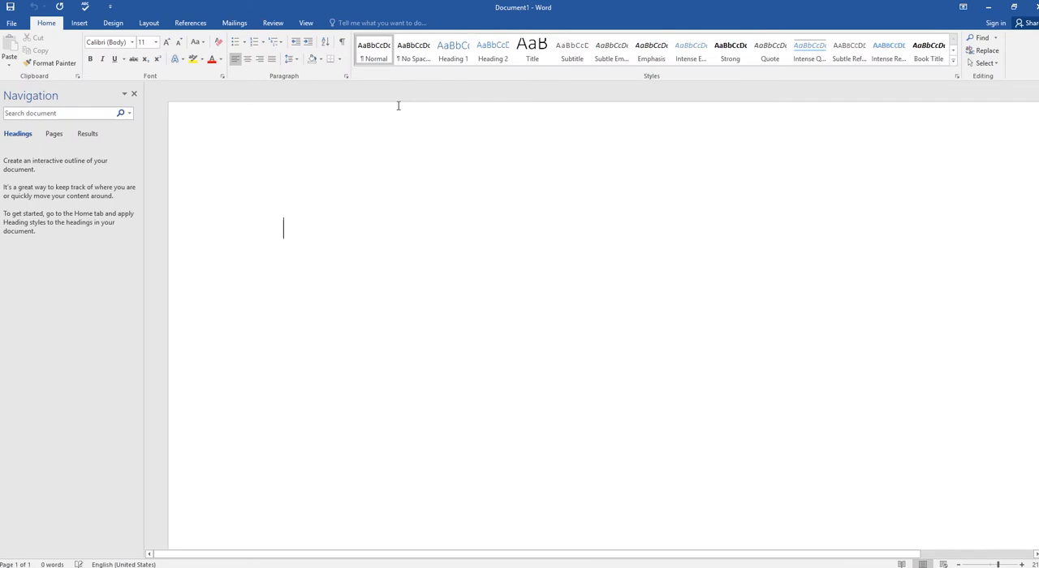
pyautogui.click(134, 94)
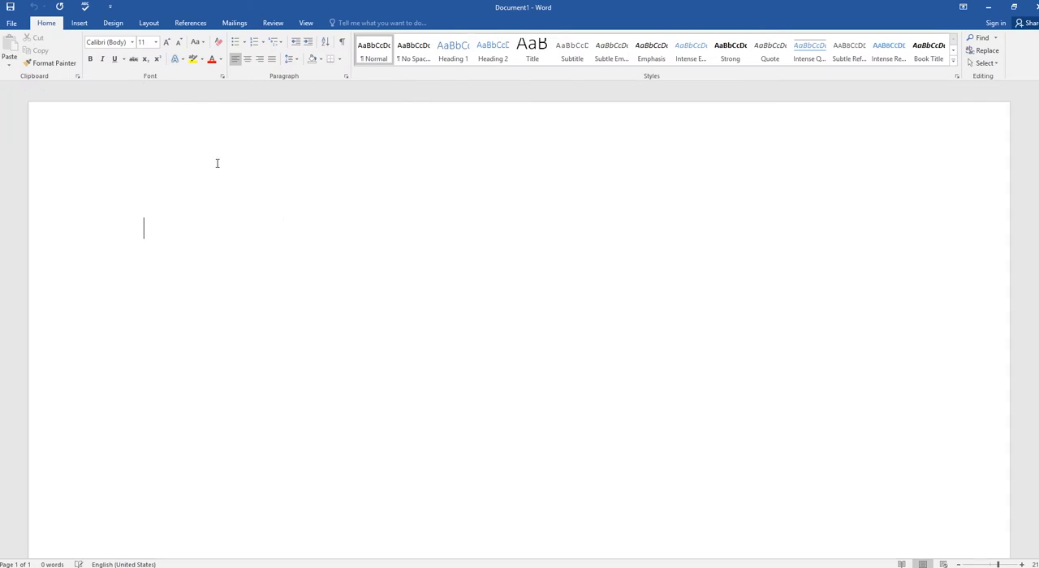
# Step: Enter the centered title "All About Me" at the top of the blank document
pyautogui.click(249, 65)
pyautogui.write('All About Me')
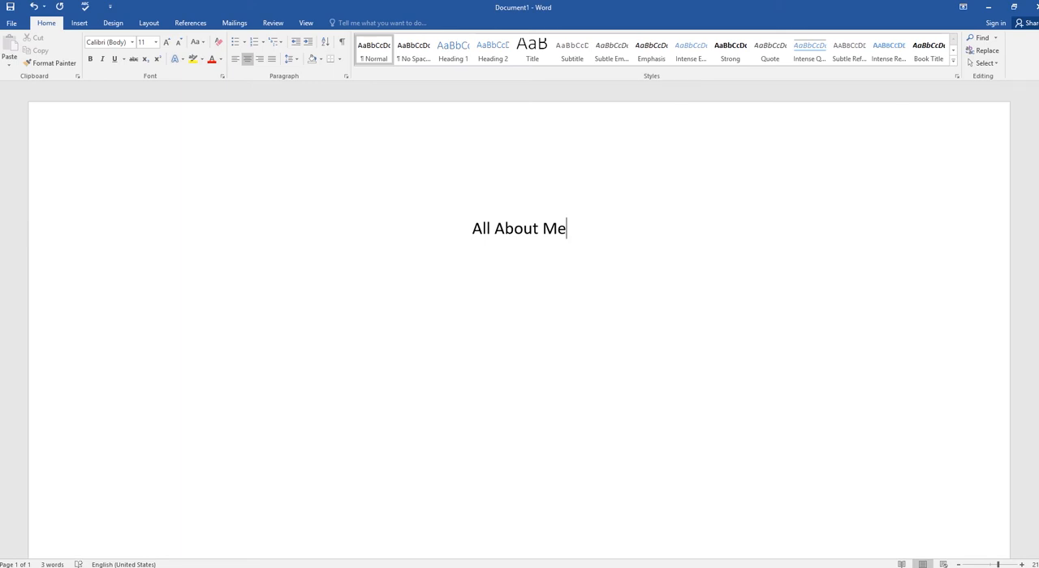
# Step: Format the "All About Me" title as bold Comic Sans MS at size 14
pyautogui.moveTo(572, 231); pyautogui.dragTo(471, 223)
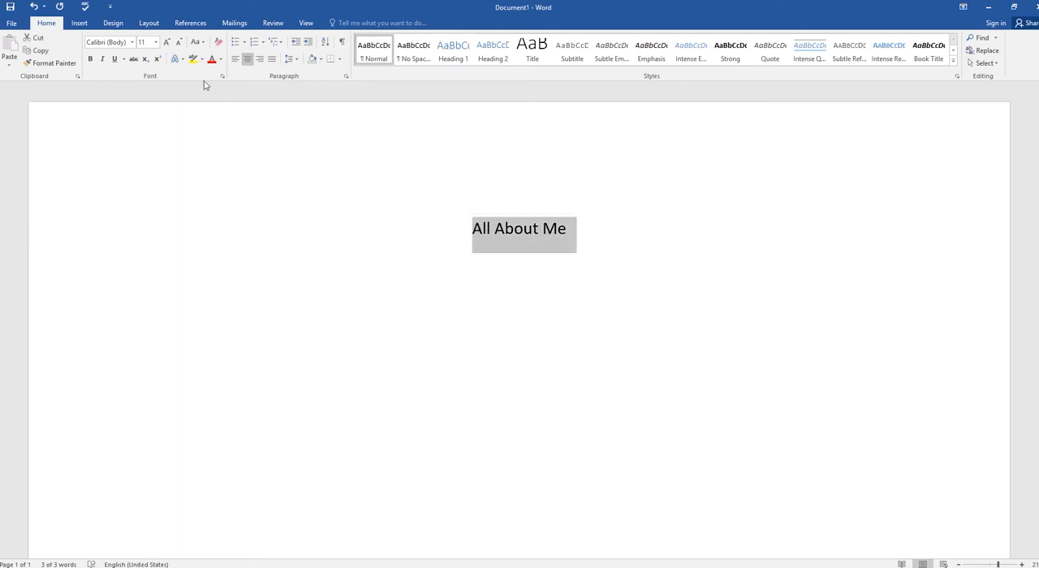
pyautogui.click(91, 60)
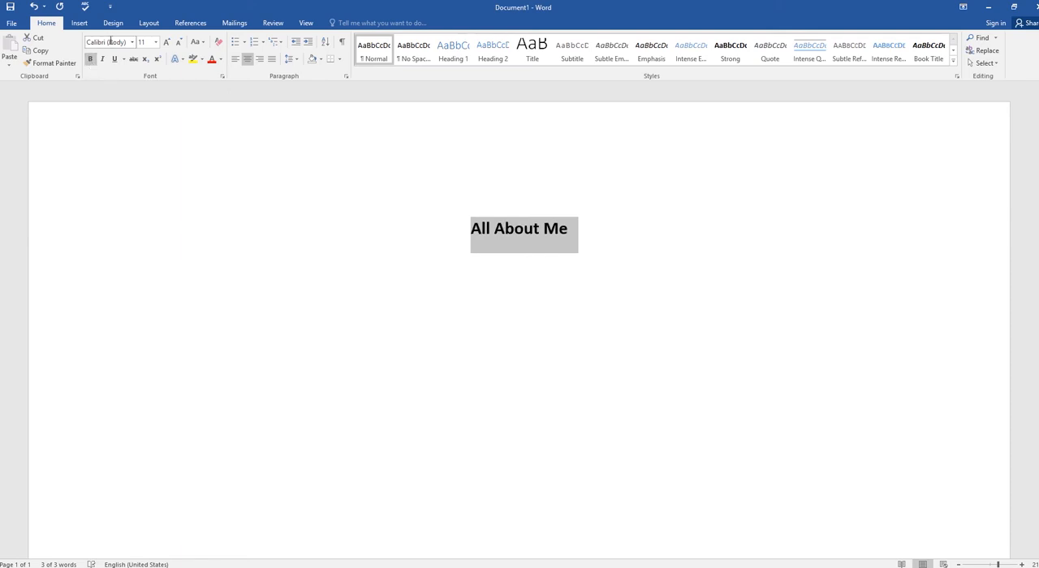
pyautogui.click(110, 42)
pyautogui.write('Com')
pyautogui.click(131, 41)
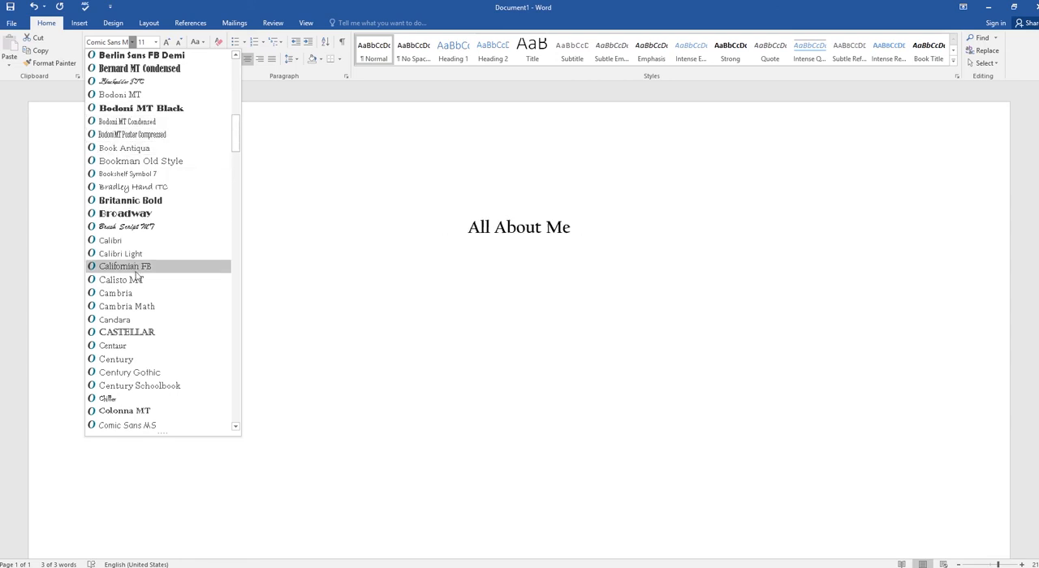
pyautogui.scroll(-2, 134, 293)
pyautogui.scroll(-1, 134, 329)
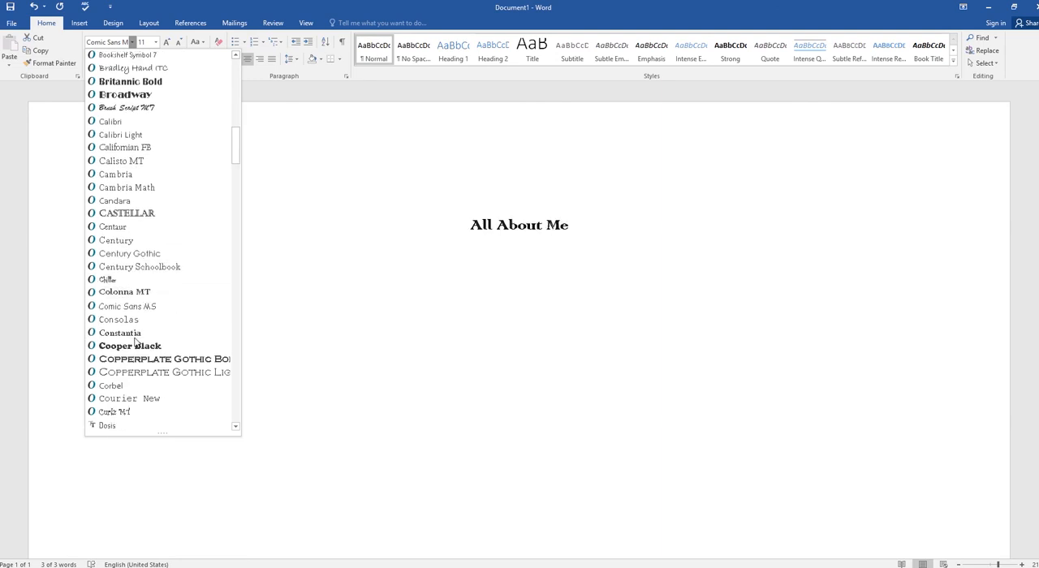
pyautogui.scroll(-1, 135, 341)
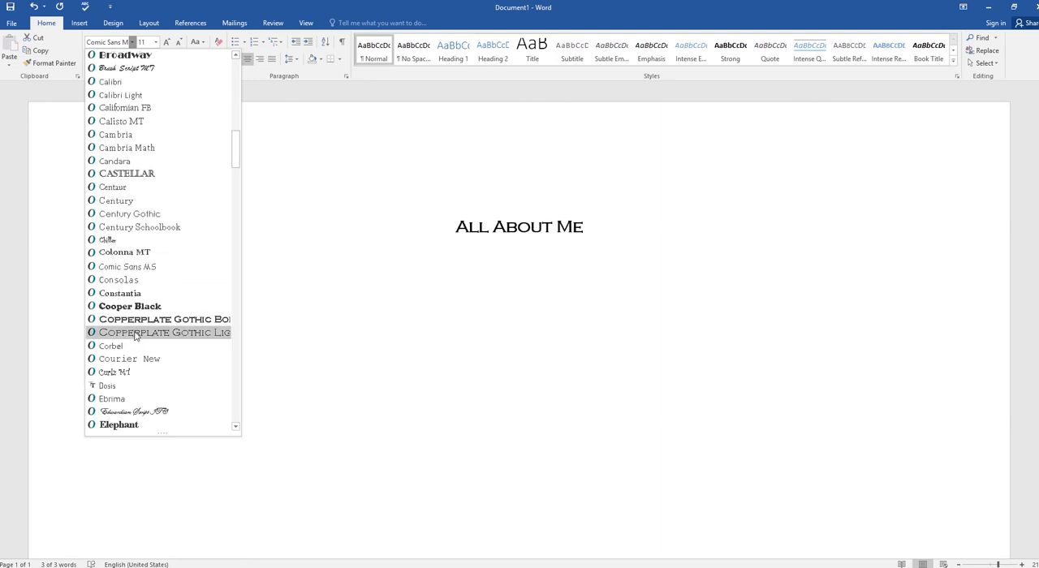
pyautogui.click(122, 267)
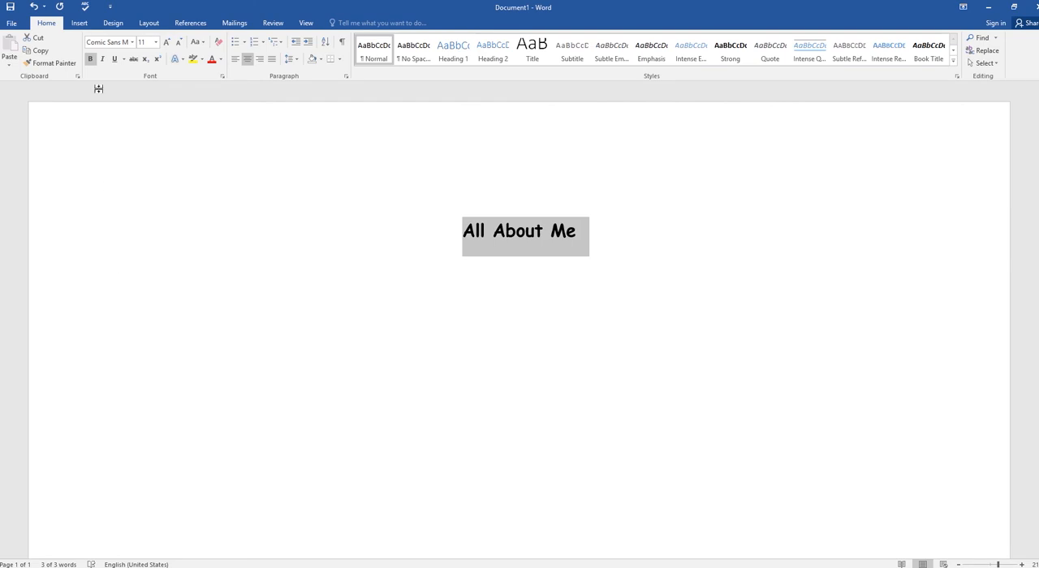
pyautogui.click(155, 44)
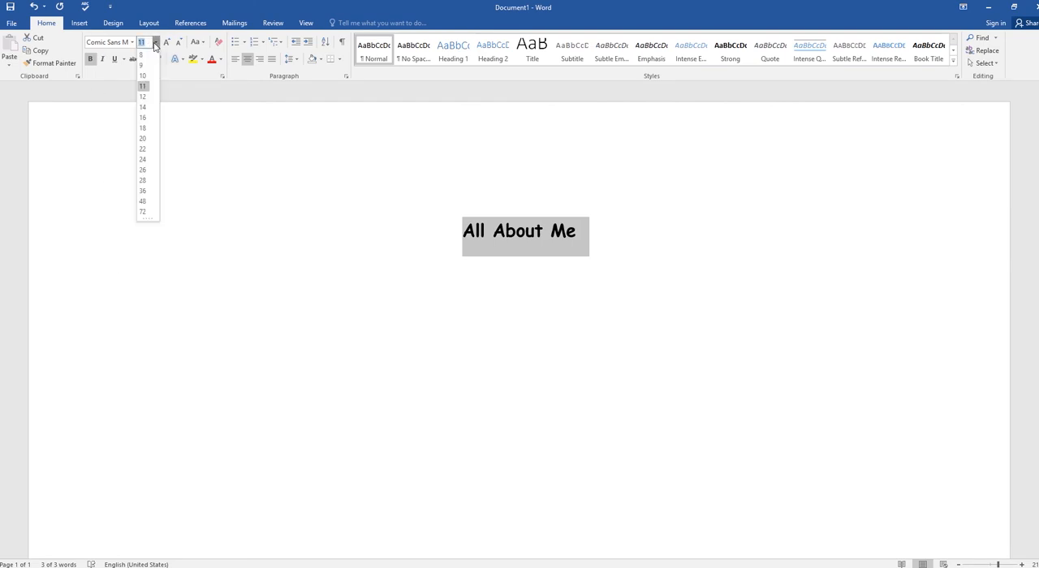
pyautogui.click(142, 108)
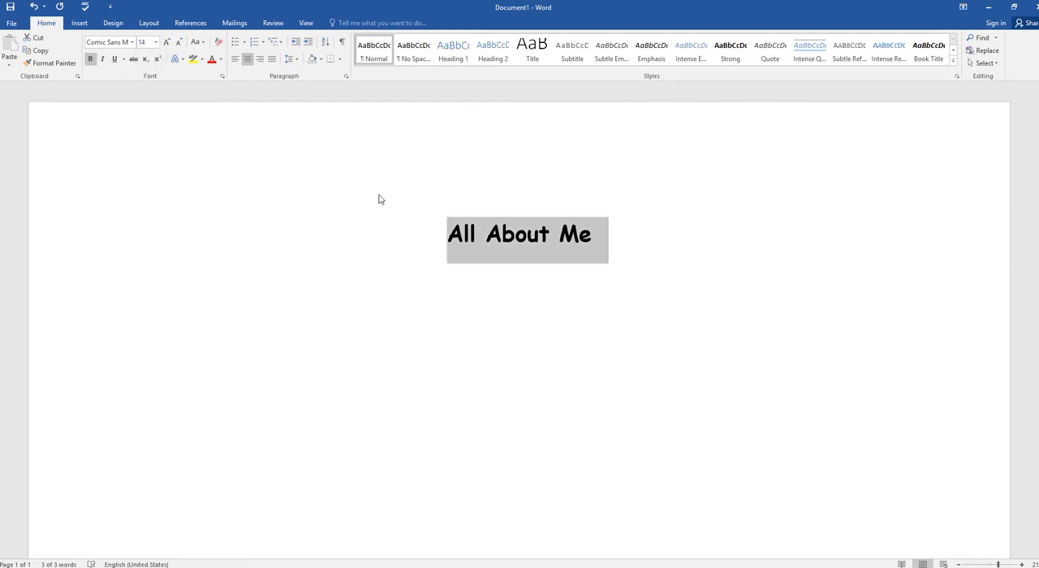
# Step: Below the title, enter the left-aligned sentence "My favorite ice cream is birthday cake from Braums"
pyautogui.click(612, 236)
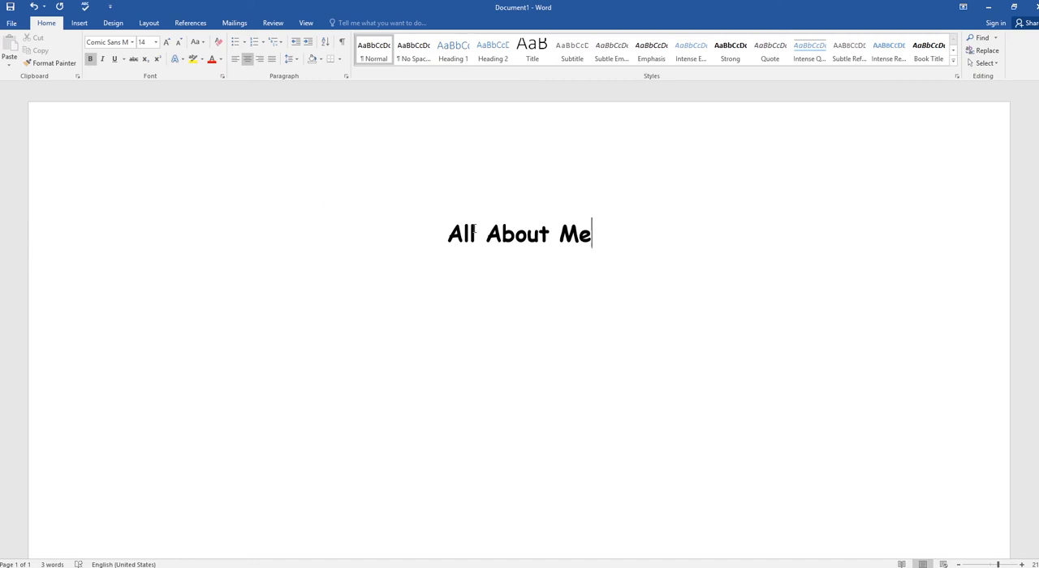
pyautogui.press('Return')
pyautogui.press('Return')
pyautogui.click(235, 65)
pyautogui.write('My favori')
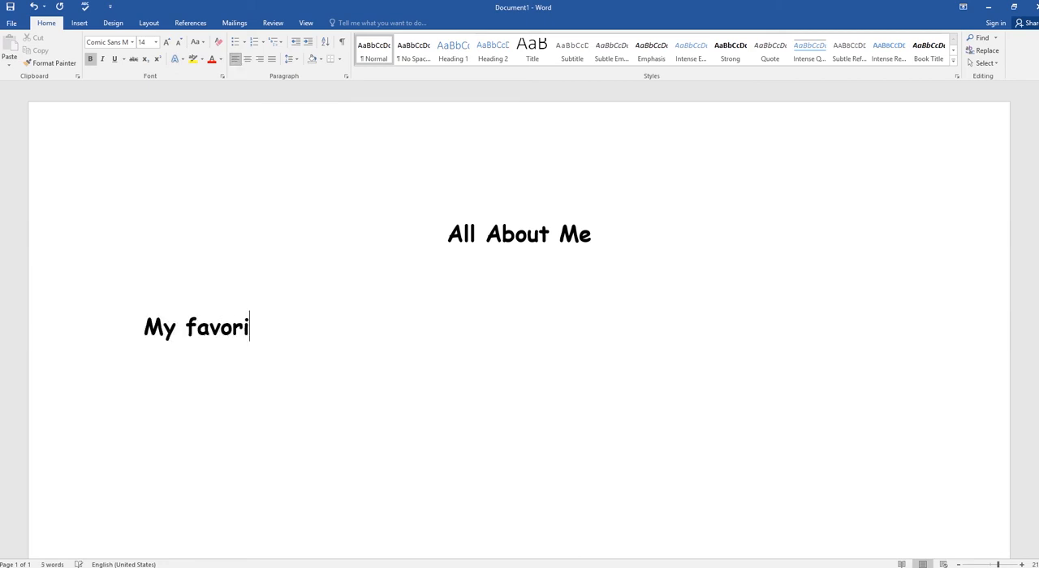
pyautogui.write('te icec')
pyautogui.press('BackSpace')
pyautogui.write('cream is ')
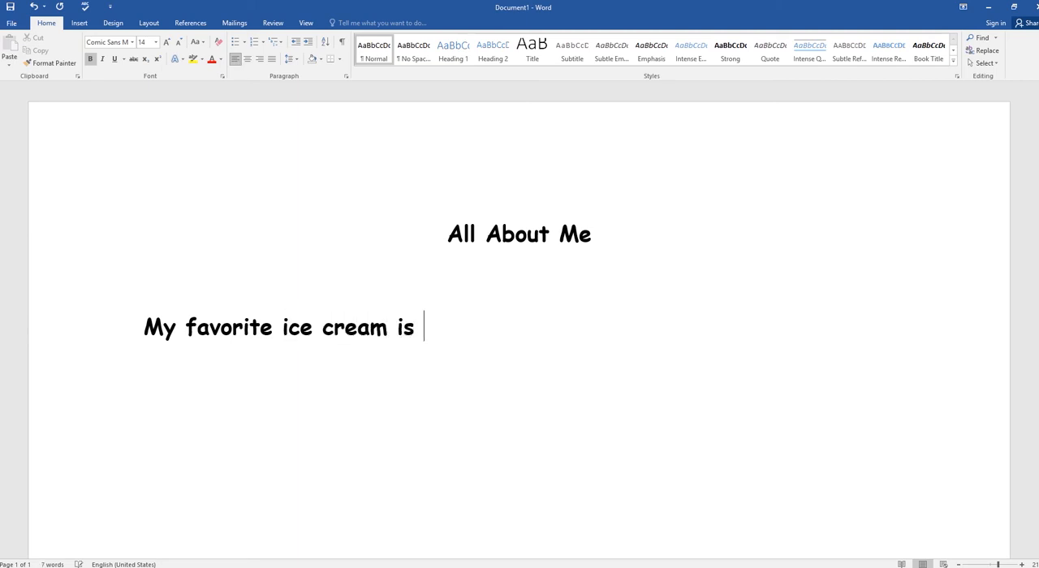
pyautogui.write('birthd')
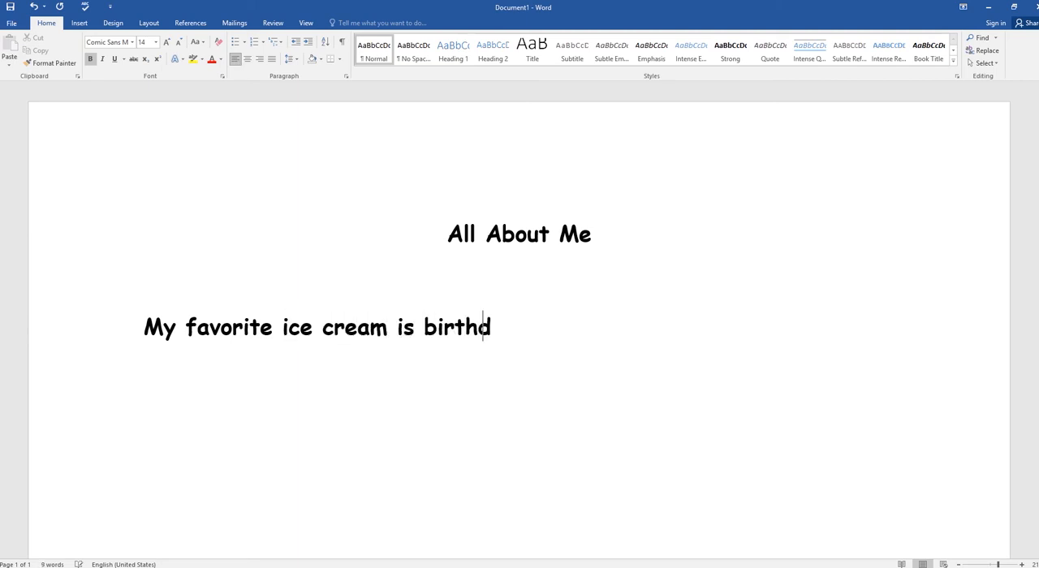
pyautogui.write('ay cake ')
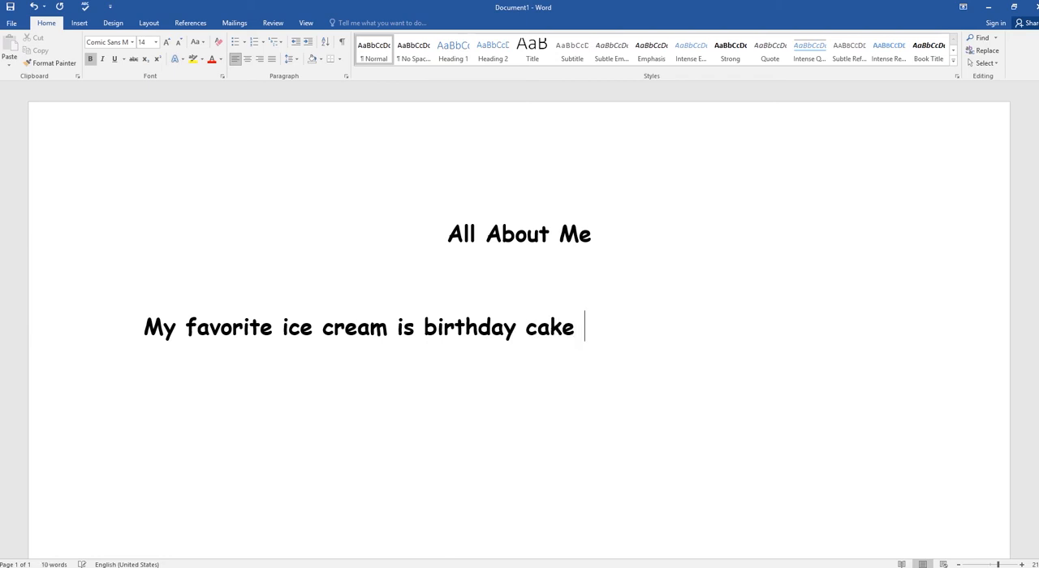
pyautogui.write('from Braums')
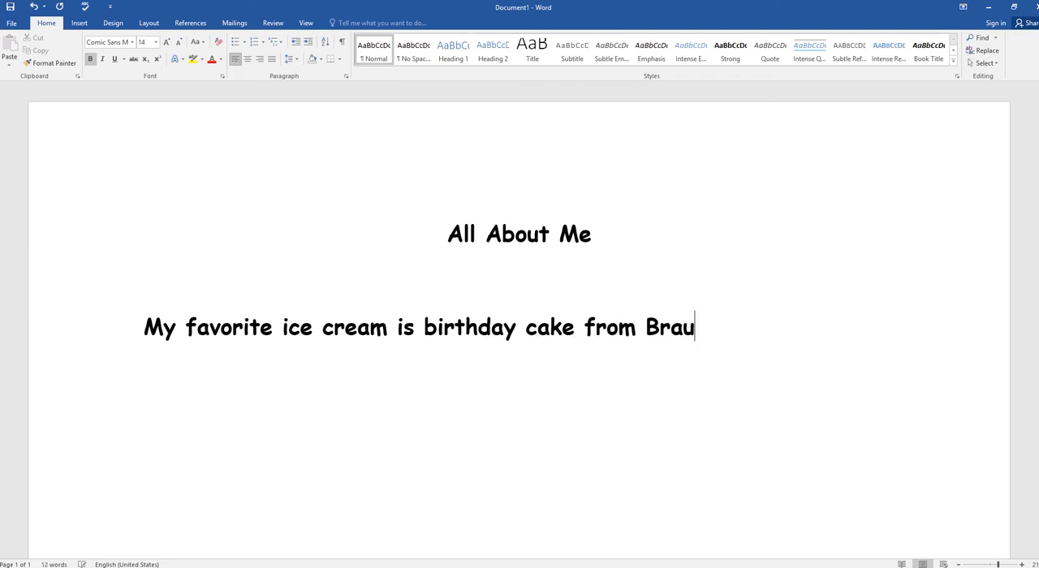
pyautogui.press('Return')
pyautogui.press('BackSpace')
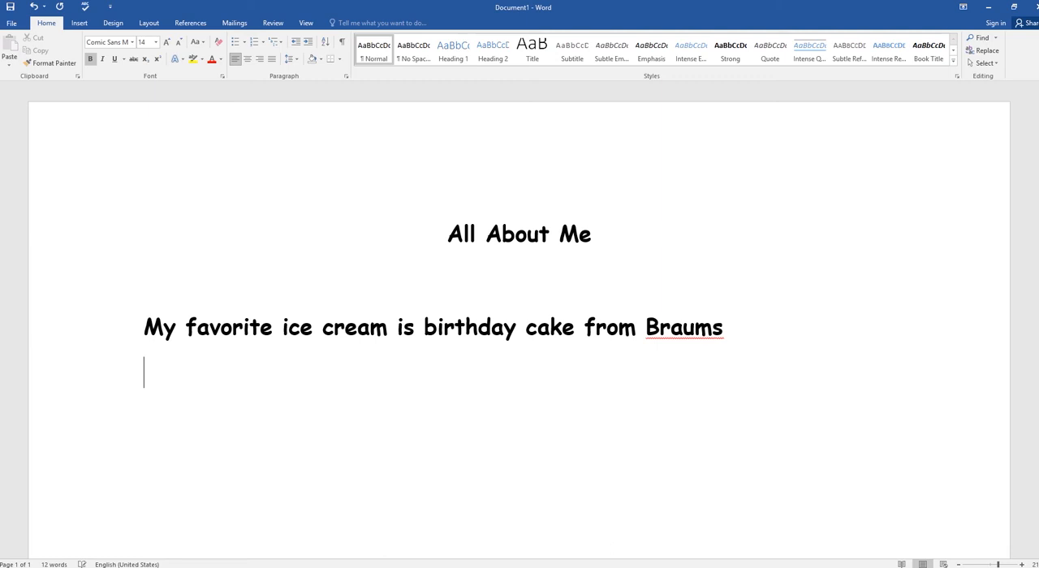
# Step: Ignore all spelling flags on "Braums", end the sentence with a period and start a new line
pyautogui.rightClick(685, 335)
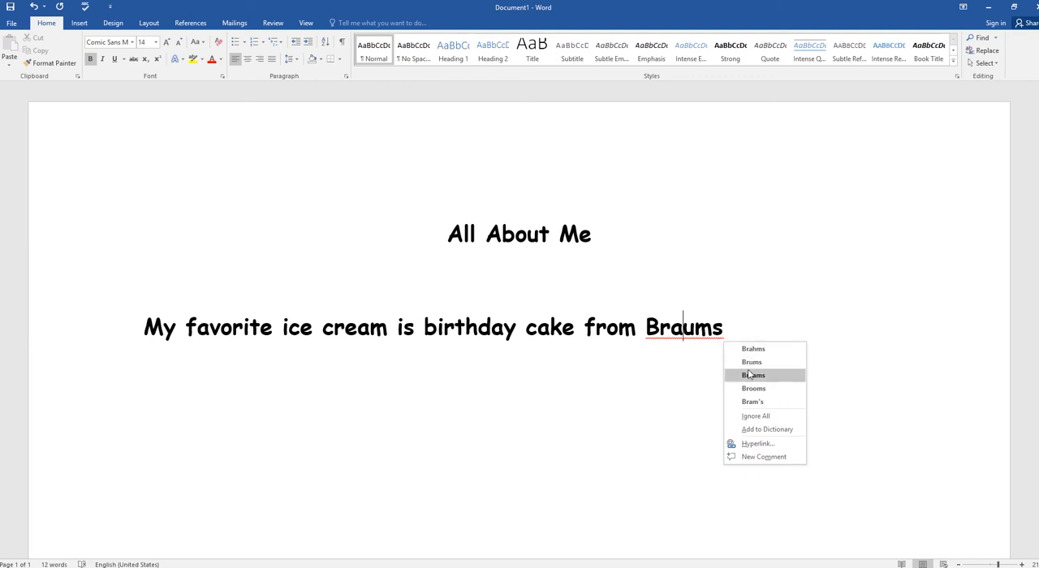
pyautogui.click(751, 417)
pyautogui.write('.')
pyautogui.press('Return')
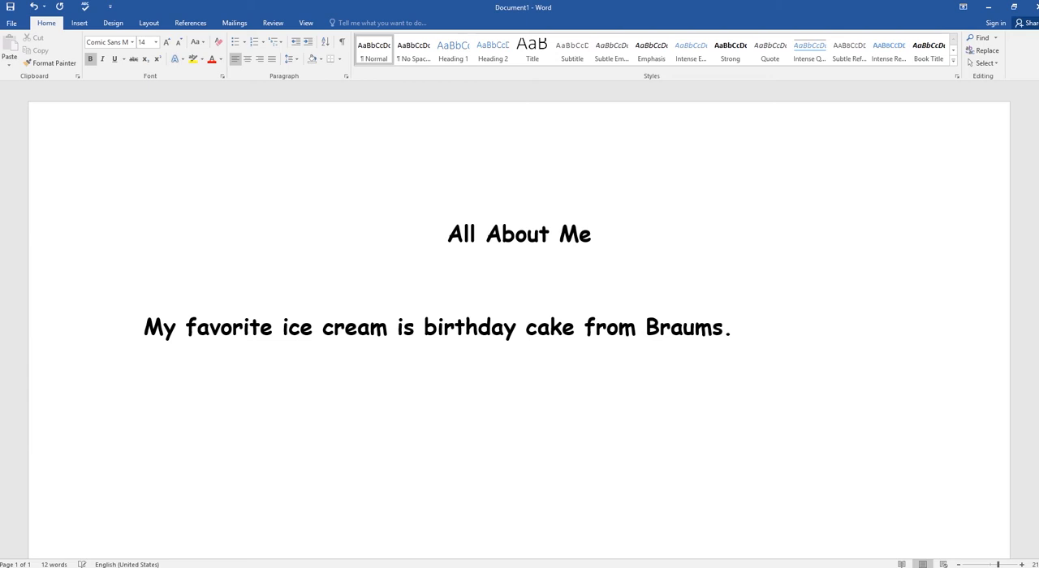
# Step: Enter the second body sentence "I have 3 dogs and 3 fish." below the first
pyautogui.write('I have ')
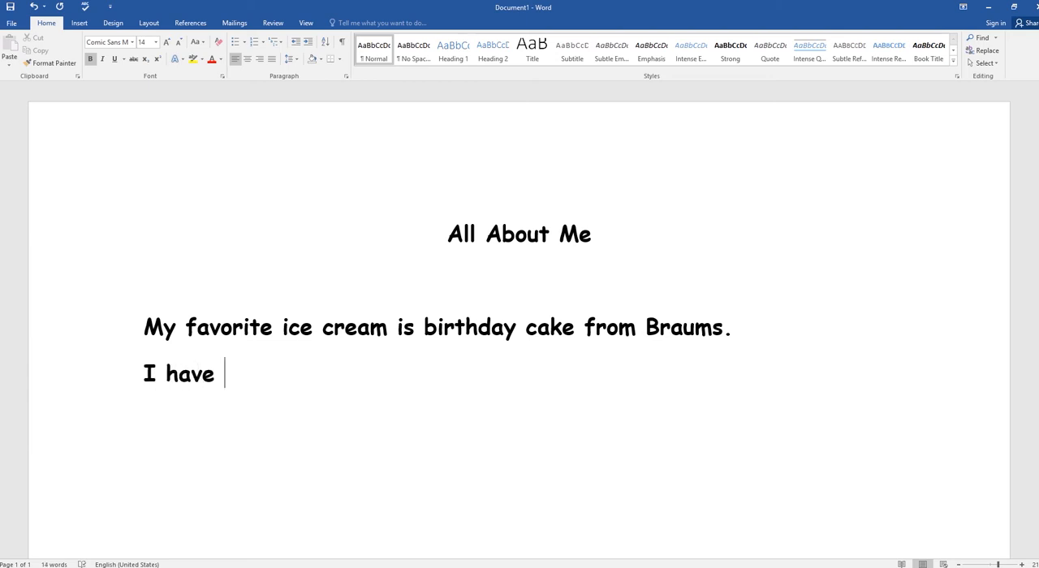
pyautogui.write('3 dogs and 3 fish.')
pyautogui.press('Return')
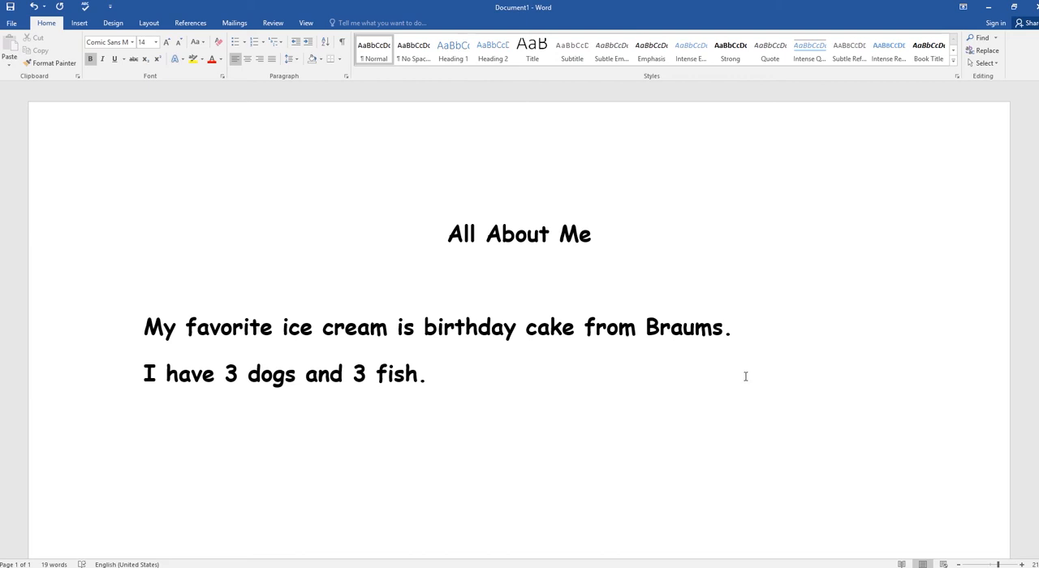
# Step: Change the font of both body sentences to Times New Roman
pyautogui.click(445, 237)
pyautogui.moveTo(422, 381); pyautogui.dragTo(144, 329)
pyautogui.click(112, 41)
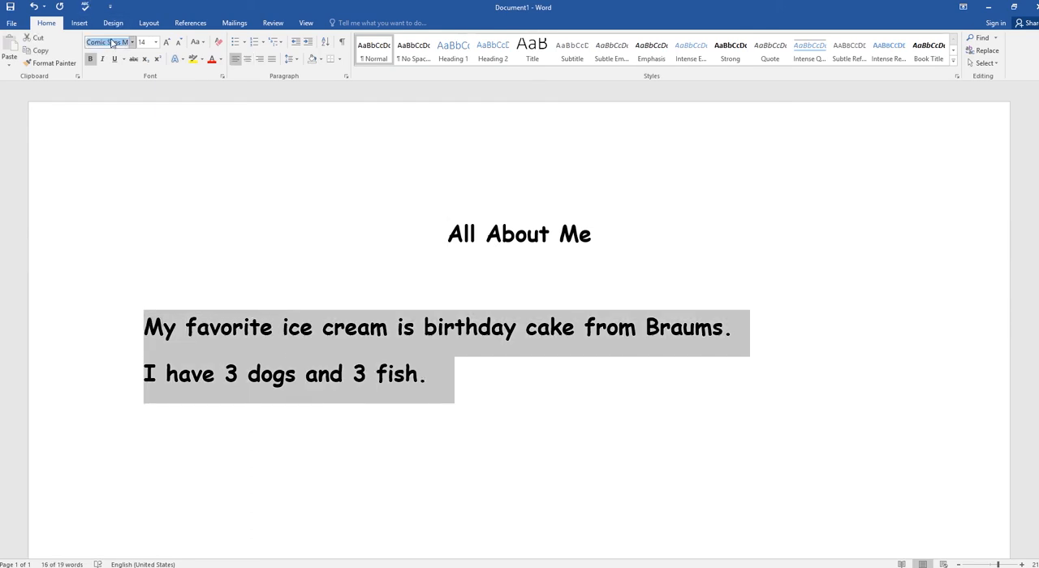
pyautogui.write('Times New Ro')
pyautogui.press('Return')
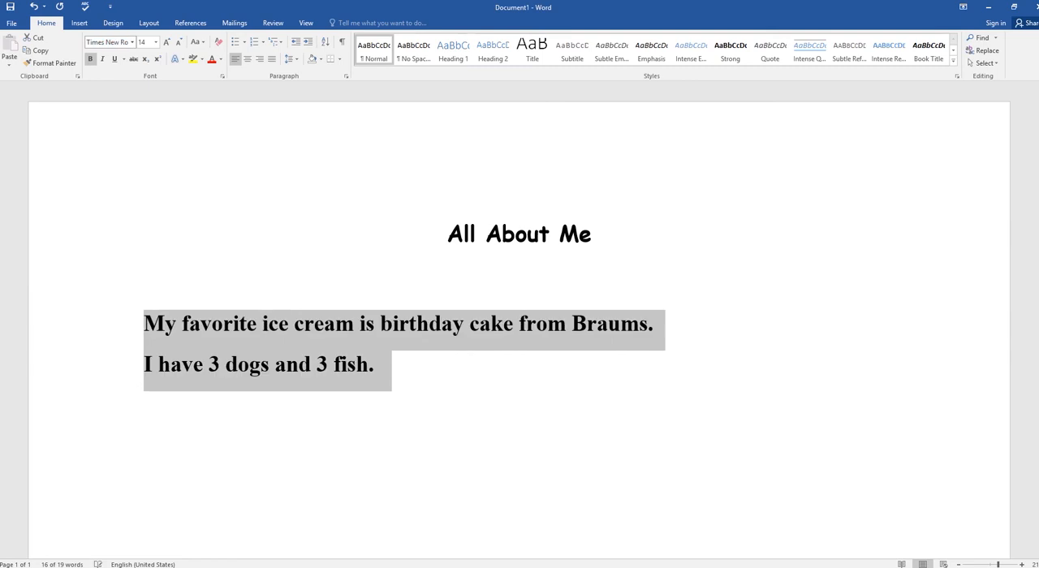
pyautogui.click(133, 43)
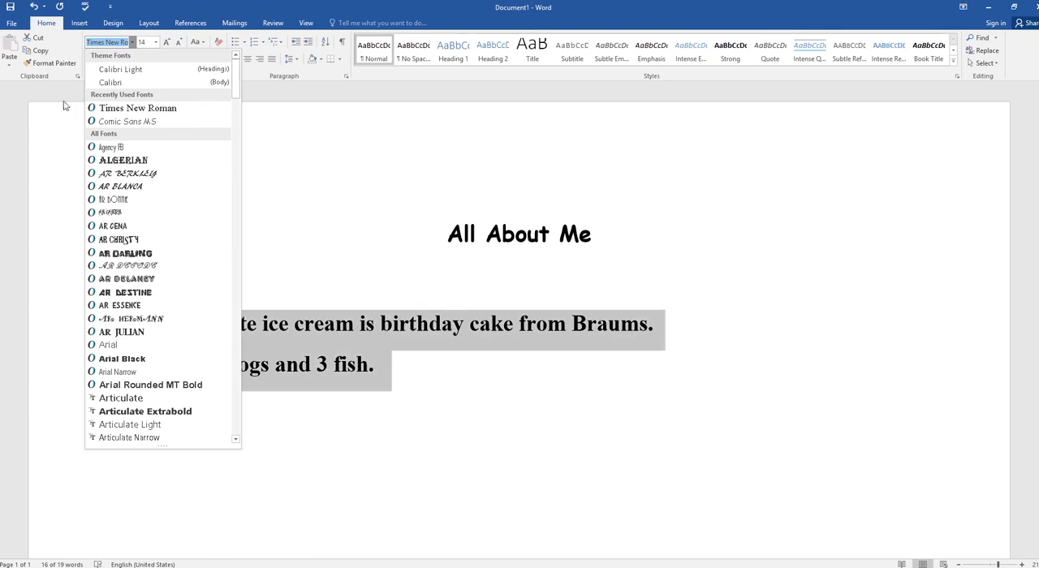
pyautogui.click(117, 111)
pyautogui.click(422, 371)
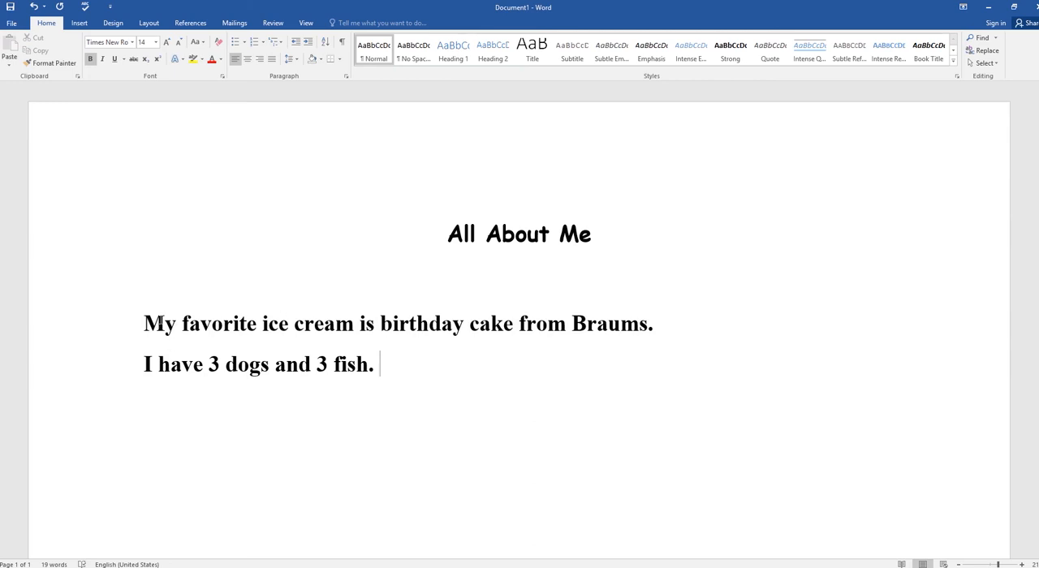
# Step: Practice text selection on the whole first sentence, the single words "My" and "favorite", and the entire second sentence
pyautogui.moveTo(140, 319); pyautogui.dragTo(658, 334)
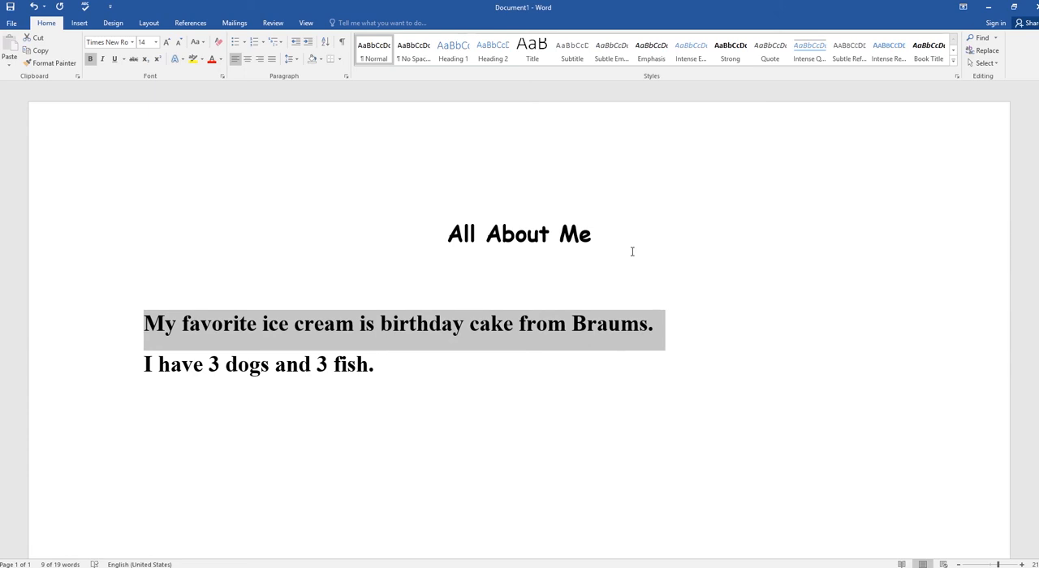
pyautogui.click(161, 325)
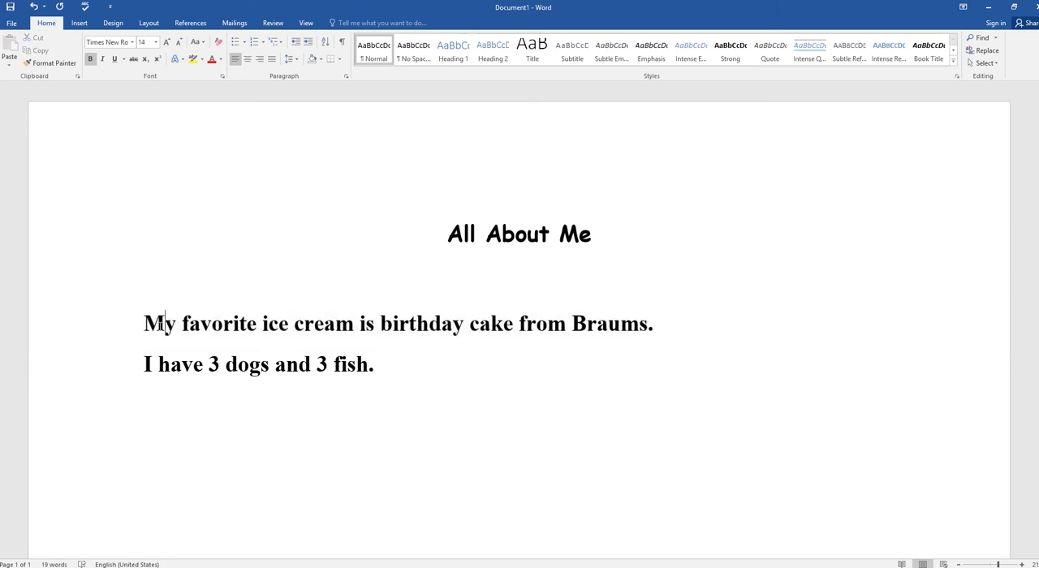
pyautogui.doubleClick(161, 324)
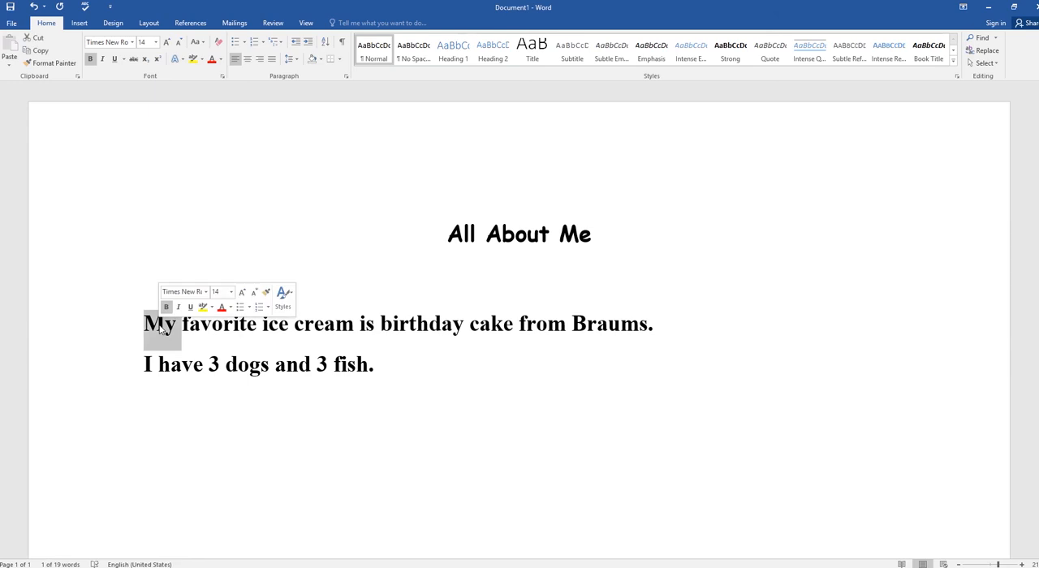
pyautogui.doubleClick(218, 324)
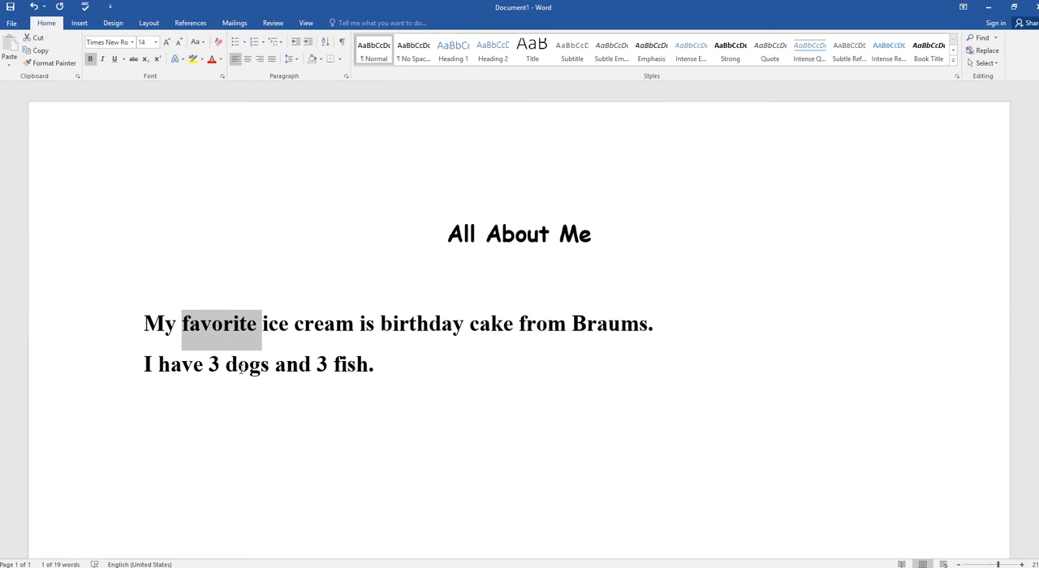
pyautogui.tripleClick(242, 369)
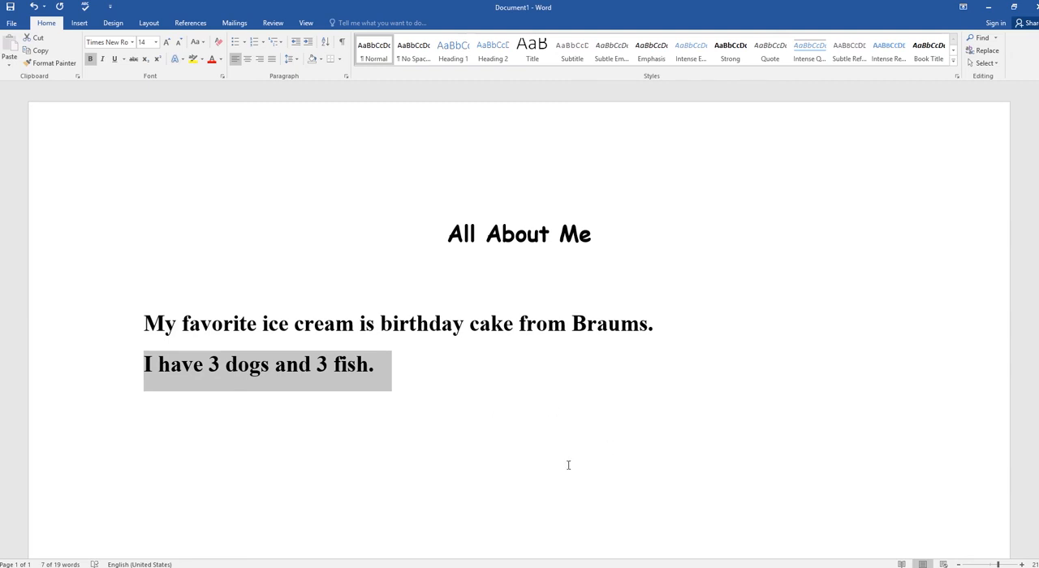
# Step: Delete and retype the "e" of "ice", and delete the word "favorite" and undo that deletion
pyautogui.click(288, 325)
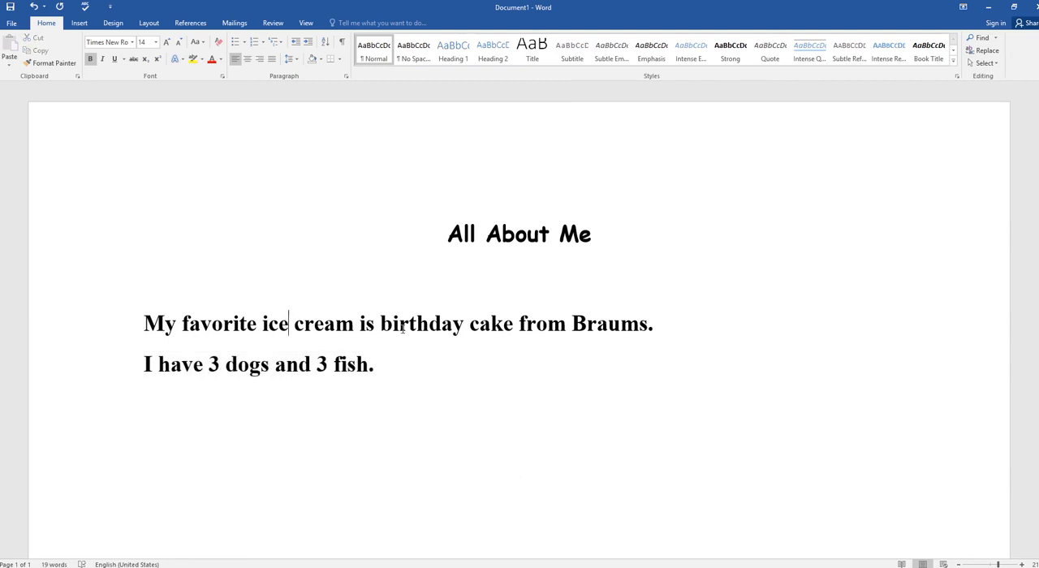
pyautogui.press('BackSpace')
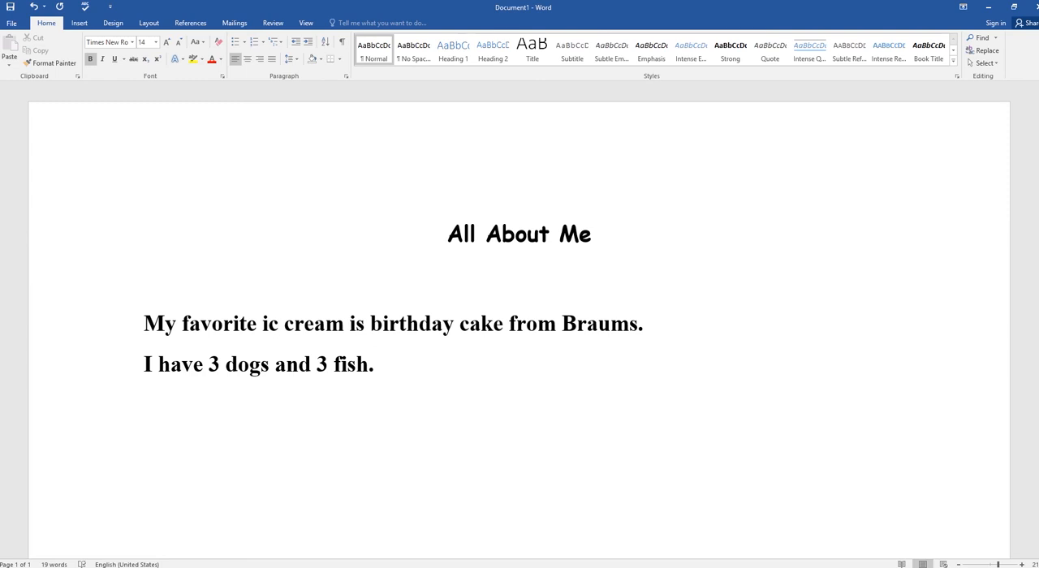
pyautogui.write('e')
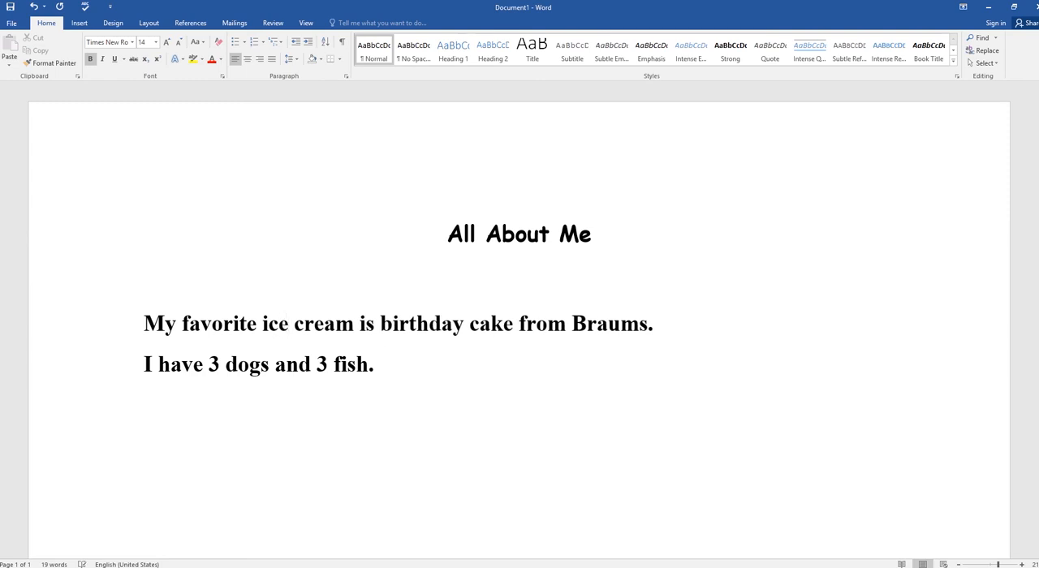
pyautogui.doubleClick(210, 325)
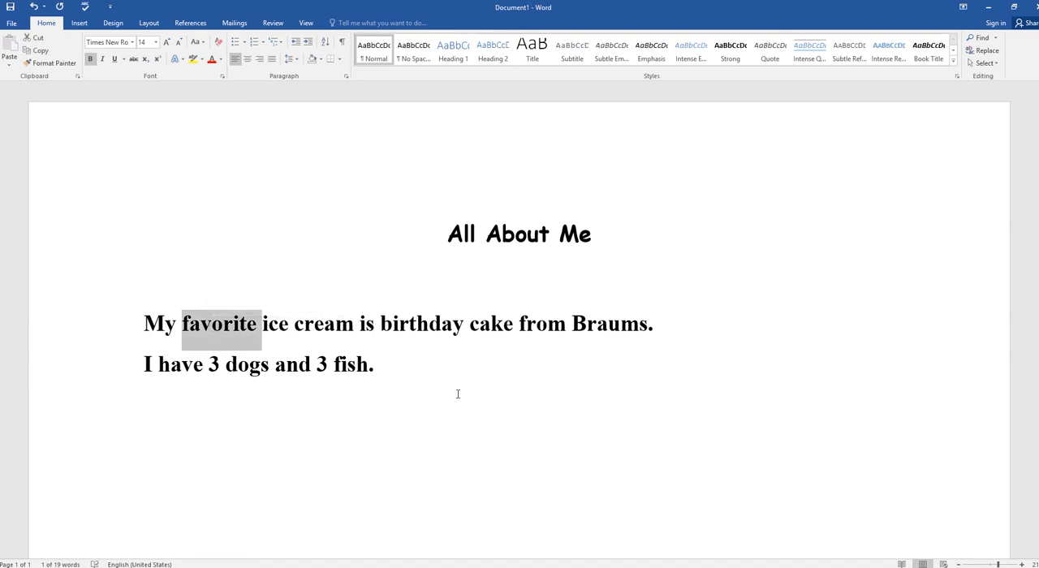
pyautogui.press('BackSpace')
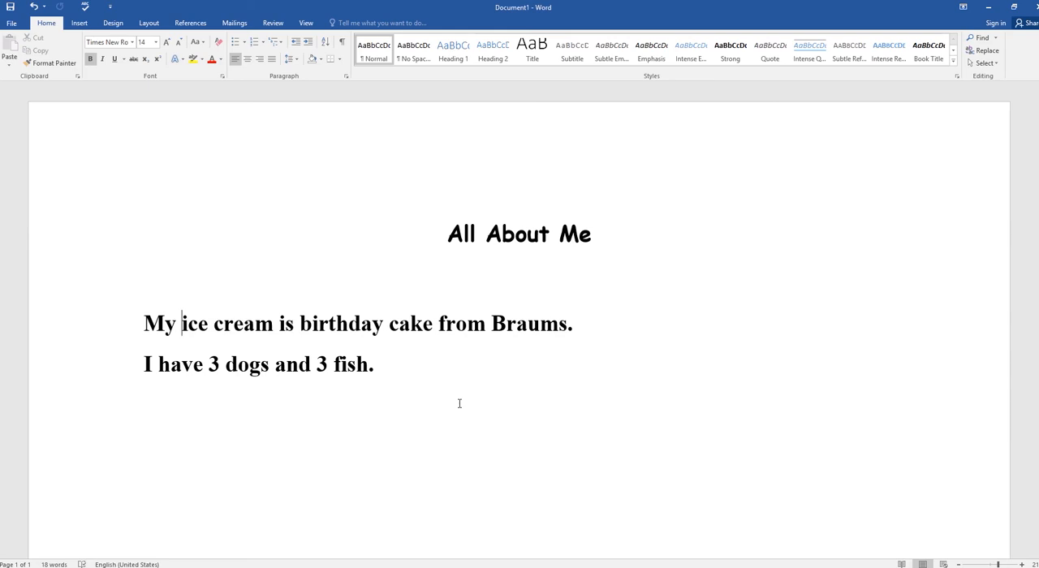
pyautogui.hotkey('ctrl', 'z')
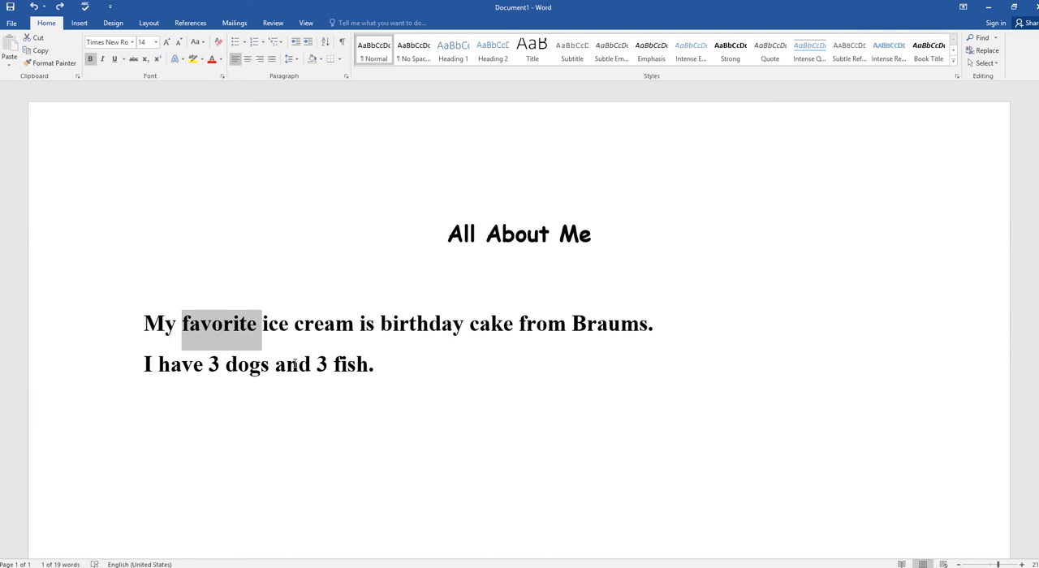
# Step: Remove the bold formatting from both body sentences, leaving the title bold
pyautogui.tripleClick(294, 365)
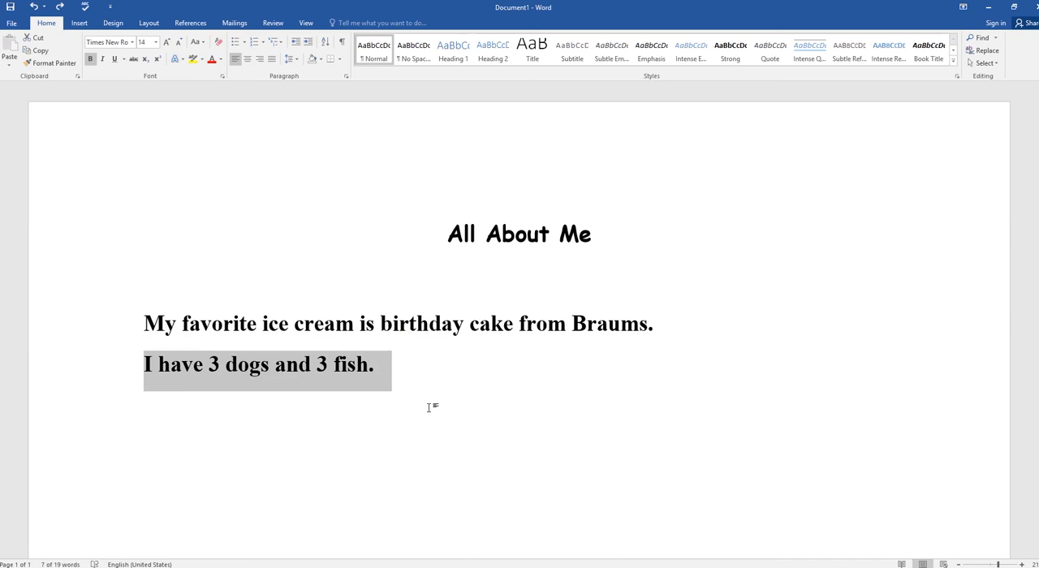
pyautogui.click(386, 411)
pyautogui.moveTo(388, 371); pyautogui.dragTo(147, 317)
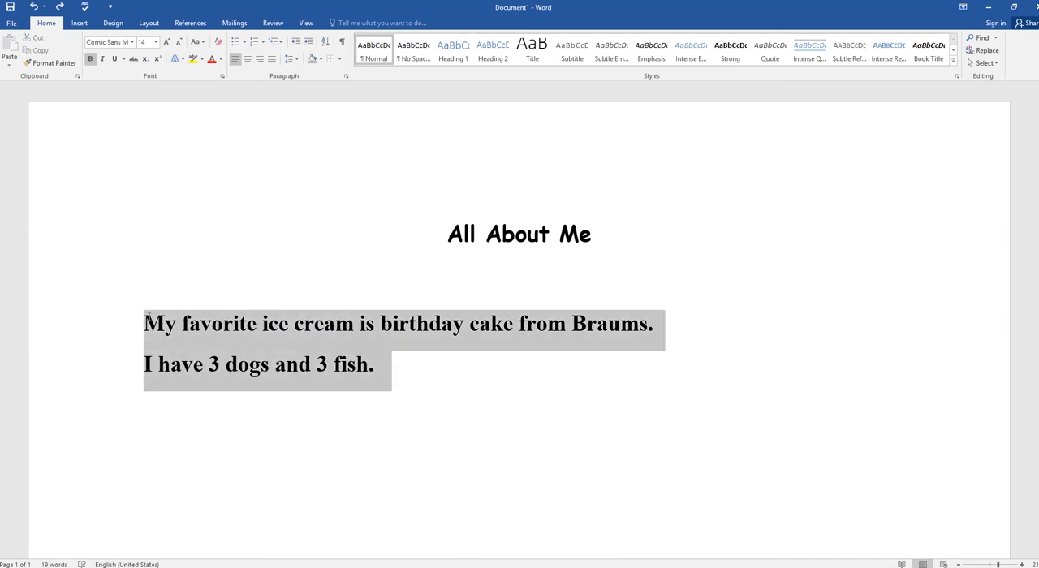
pyautogui.hotkey('ctrl', 'b')
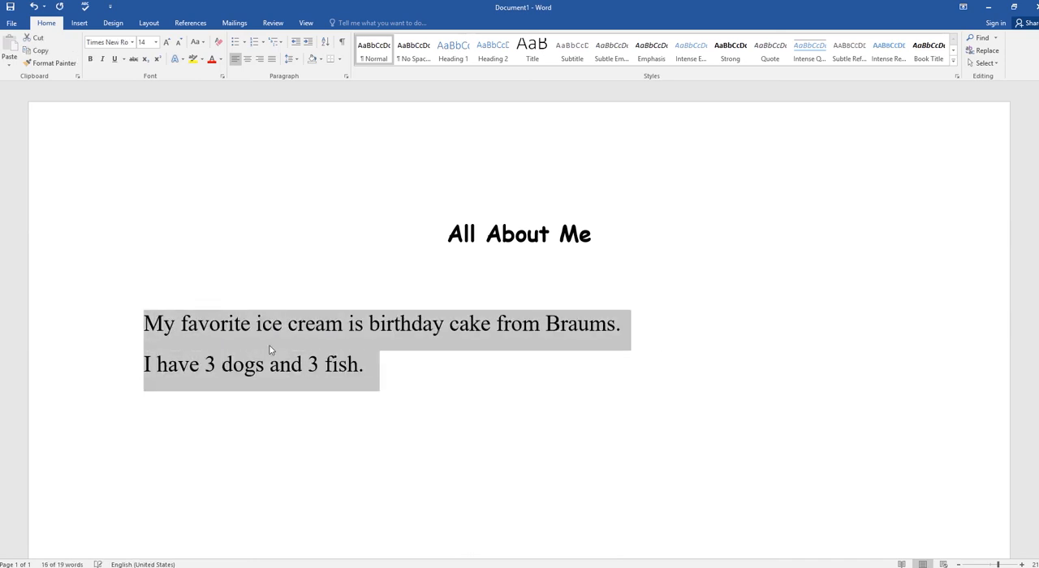
pyautogui.click(459, 394)
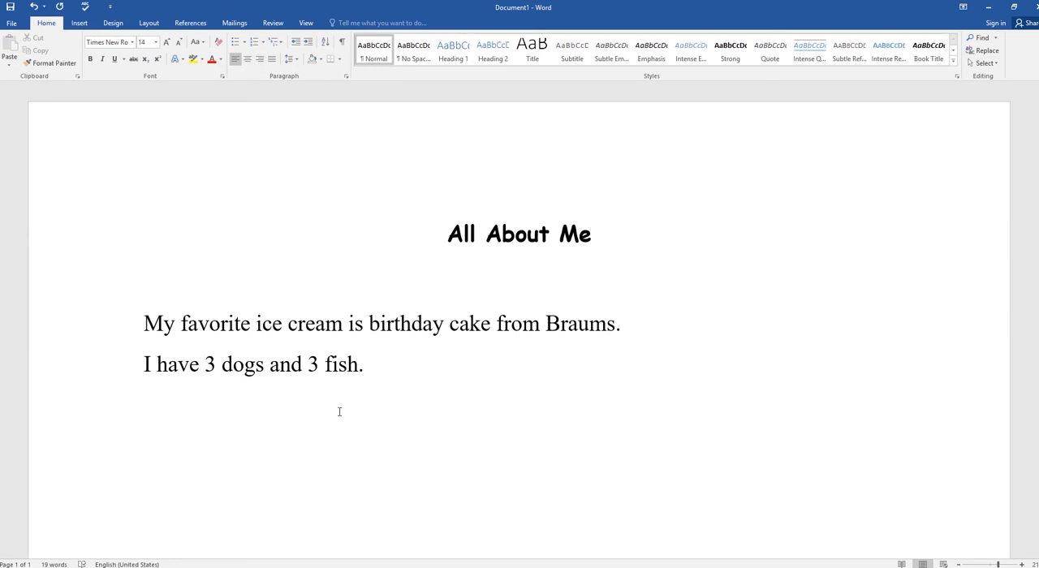
# Step: Review the view options and the print preview of the document, and return to the document
pyautogui.click(306, 22)
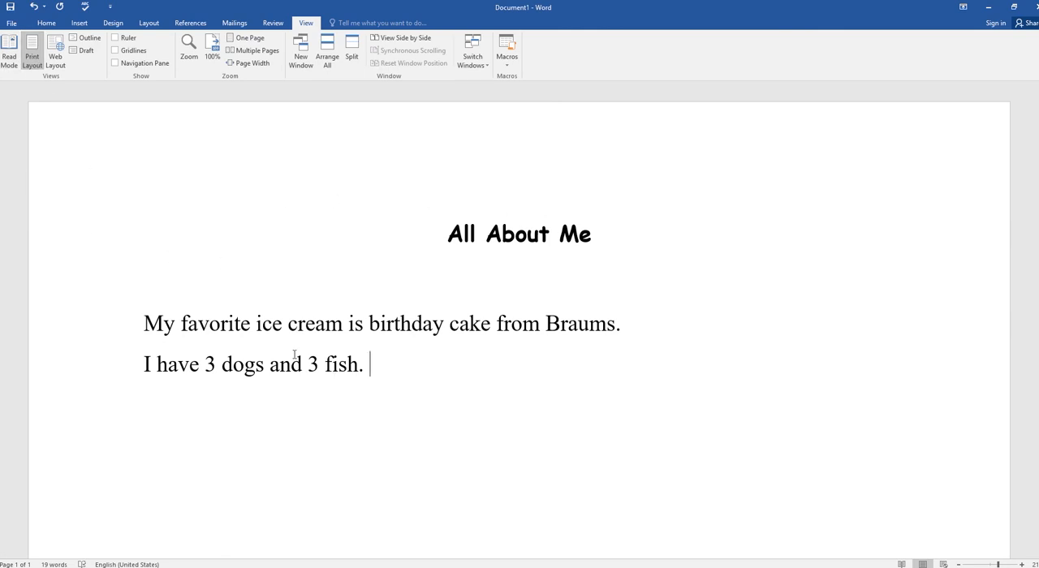
pyautogui.click(12, 22)
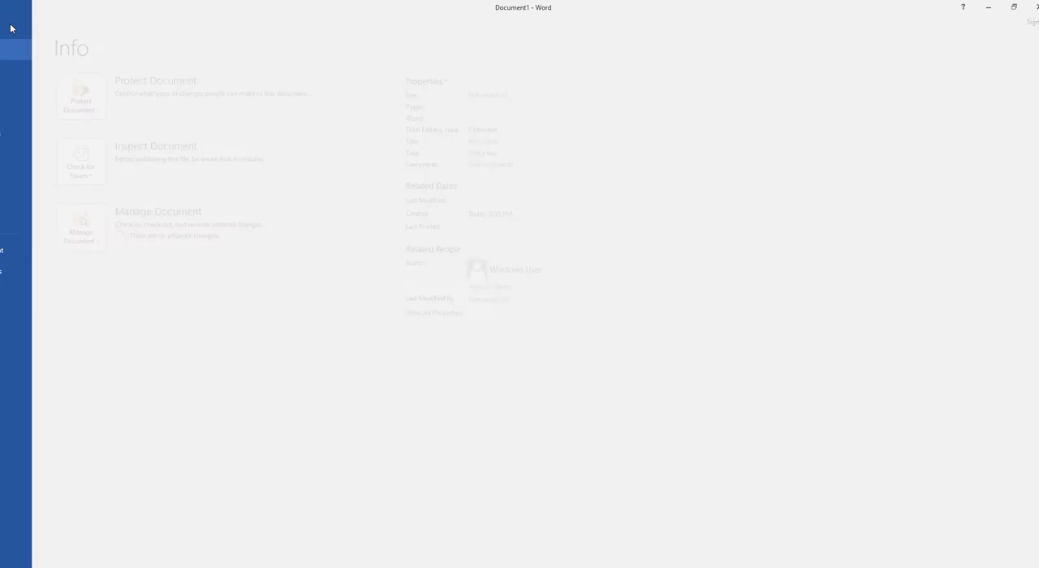
pyautogui.click(18, 154)
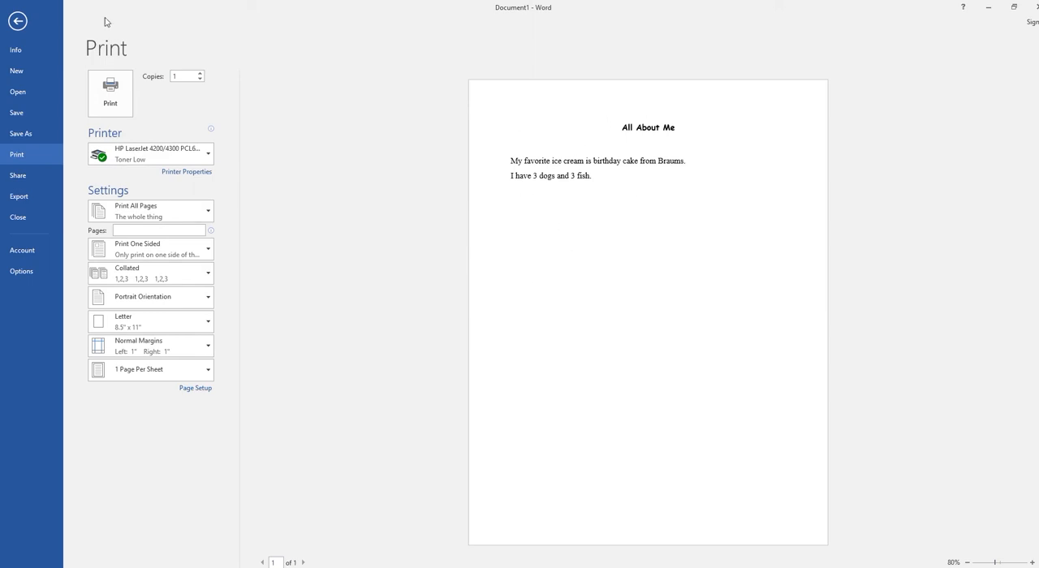
pyautogui.click(19, 22)
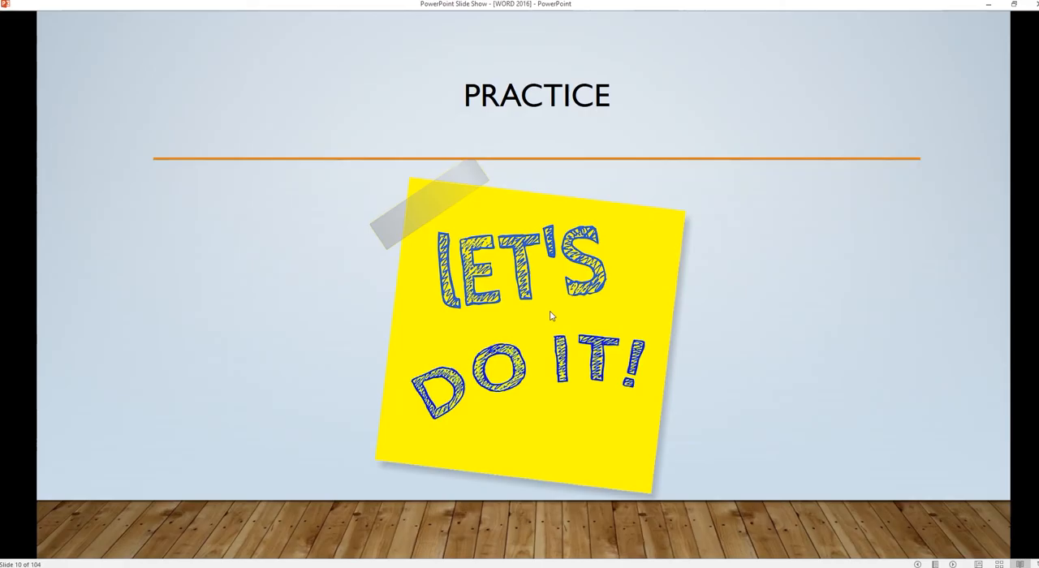
# Step: Switch to the PowerPoint slide show and advance it to the slide "Topic B: Create and Save Word Documents"
pyautogui.click(796, 315)
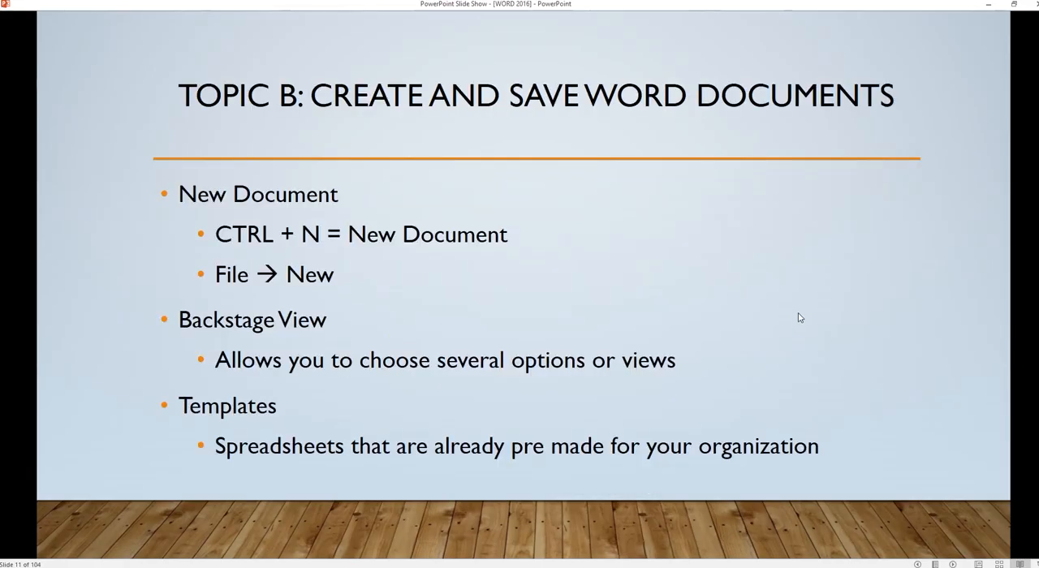
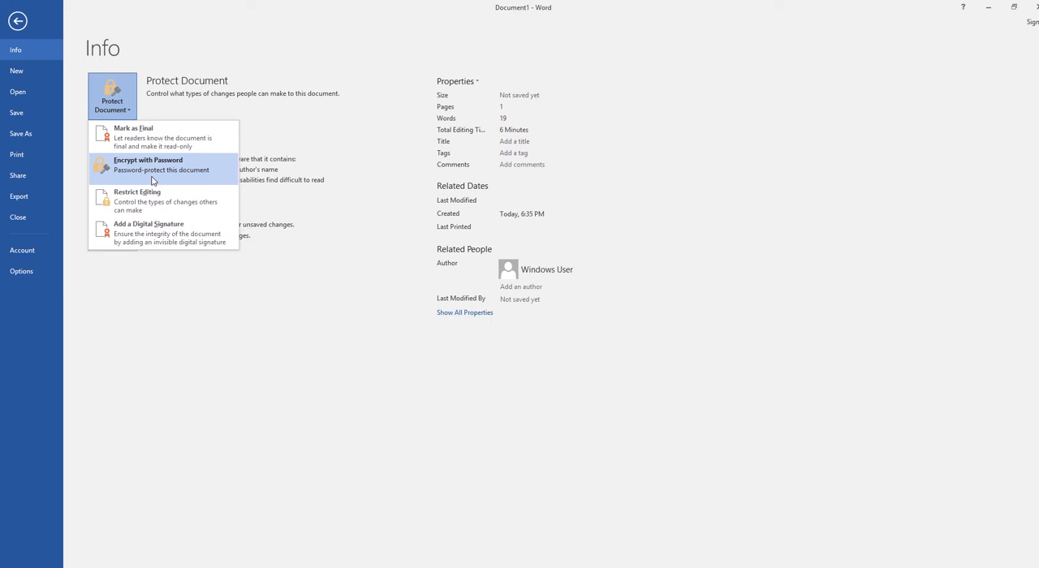
# Step: Review the options for protecting the document, checking it for issues, and managing unsaved versions
pyautogui.click(272, 152)
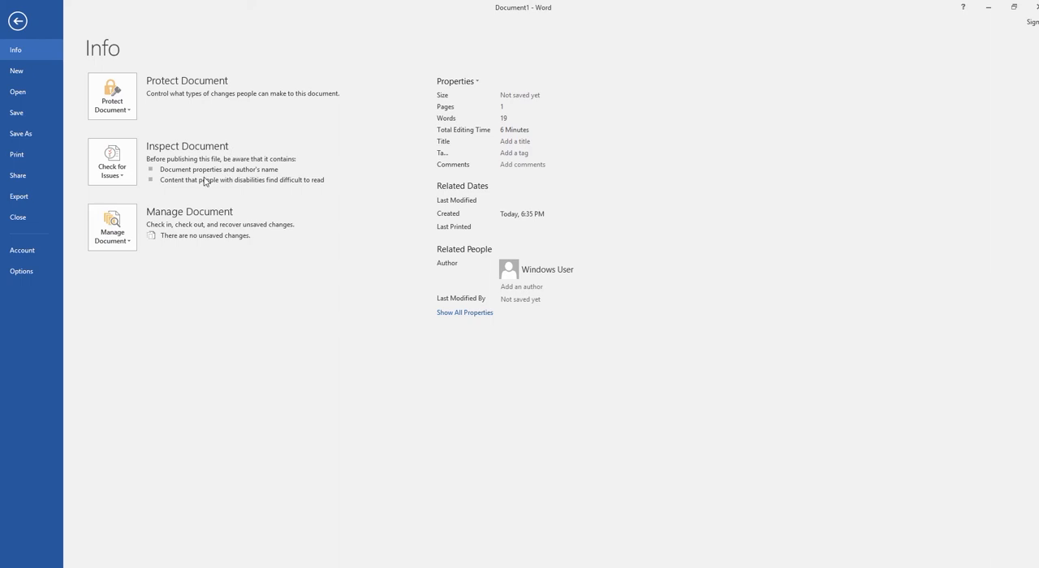
pyautogui.moveTo(205, 181)
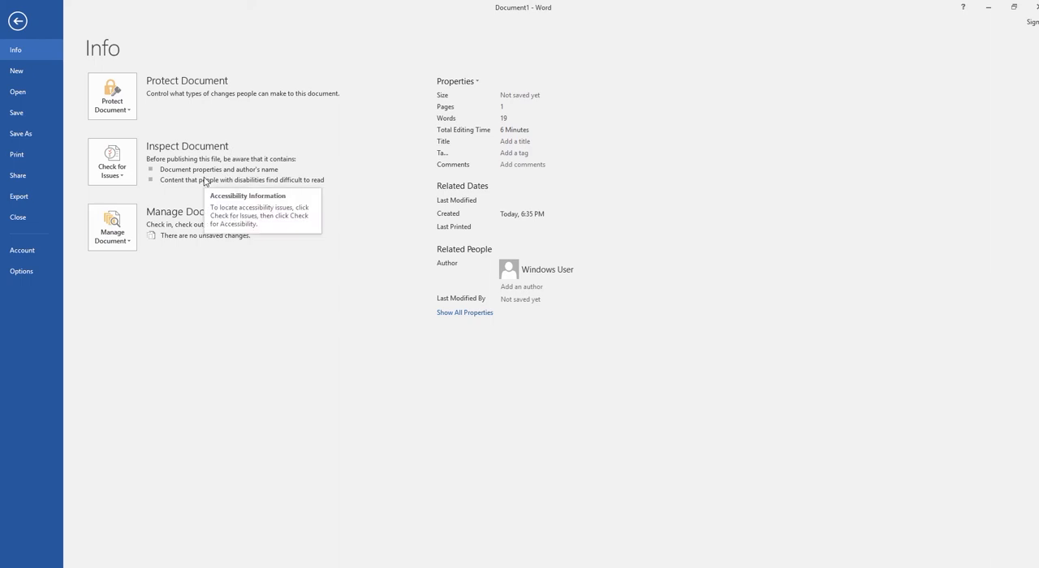
pyautogui.click(126, 176)
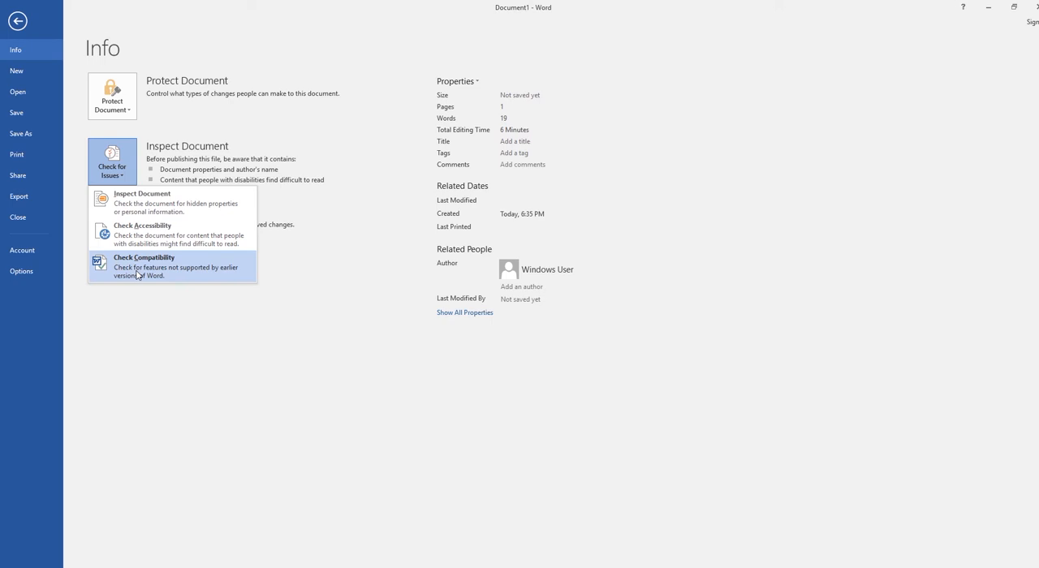
pyautogui.click(313, 249)
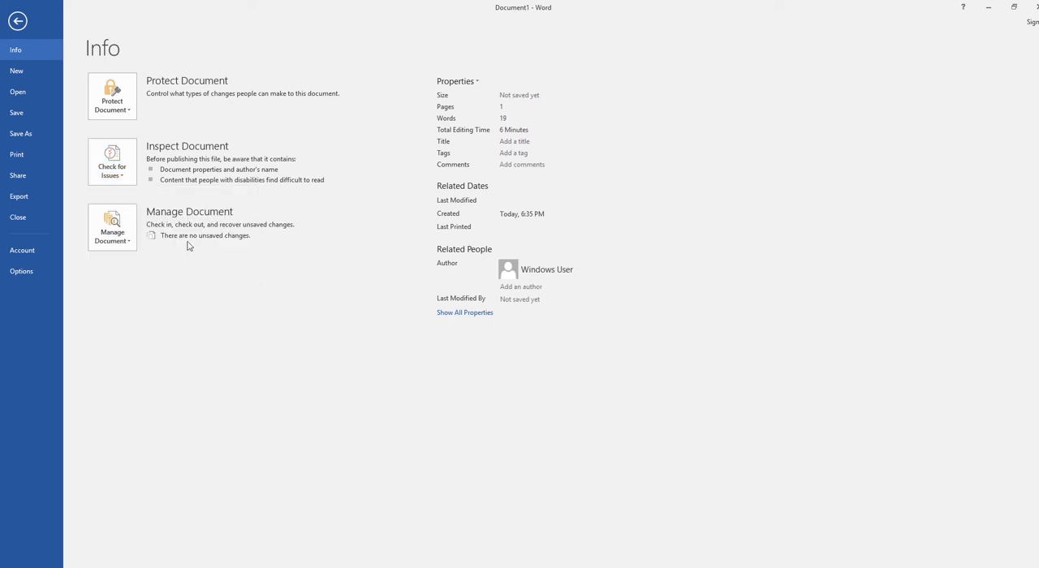
pyautogui.click(127, 245)
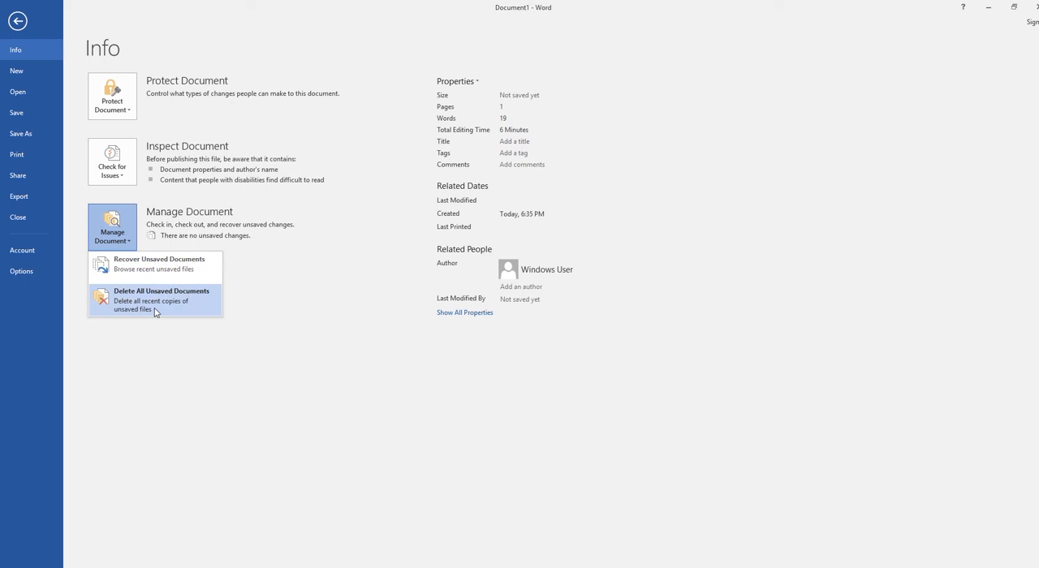
pyautogui.click(273, 303)
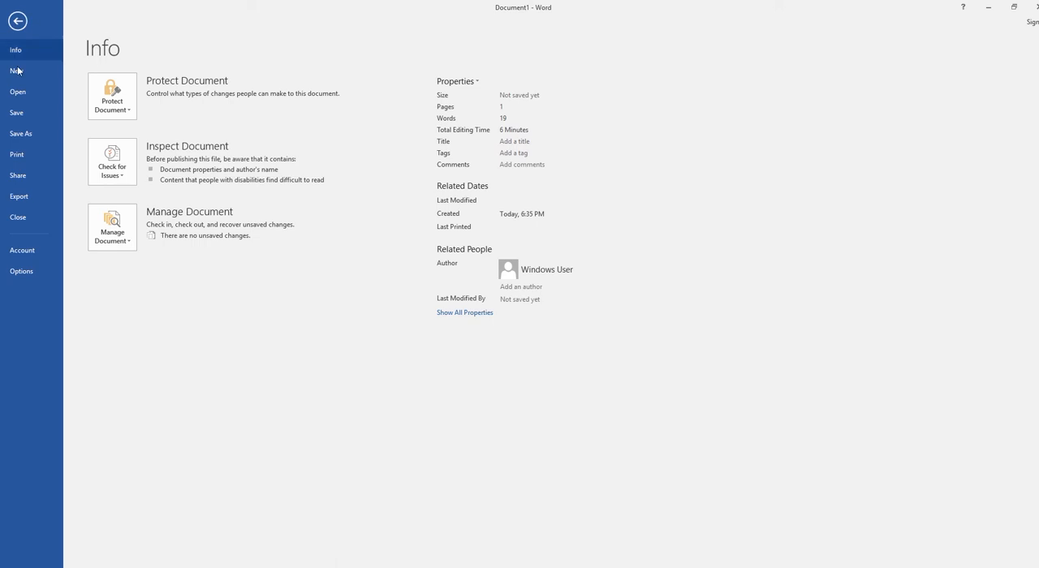
# Step: Browse the Save As locations including the Desktop folder, then cancel the save and return to the document
pyautogui.click(30, 137)
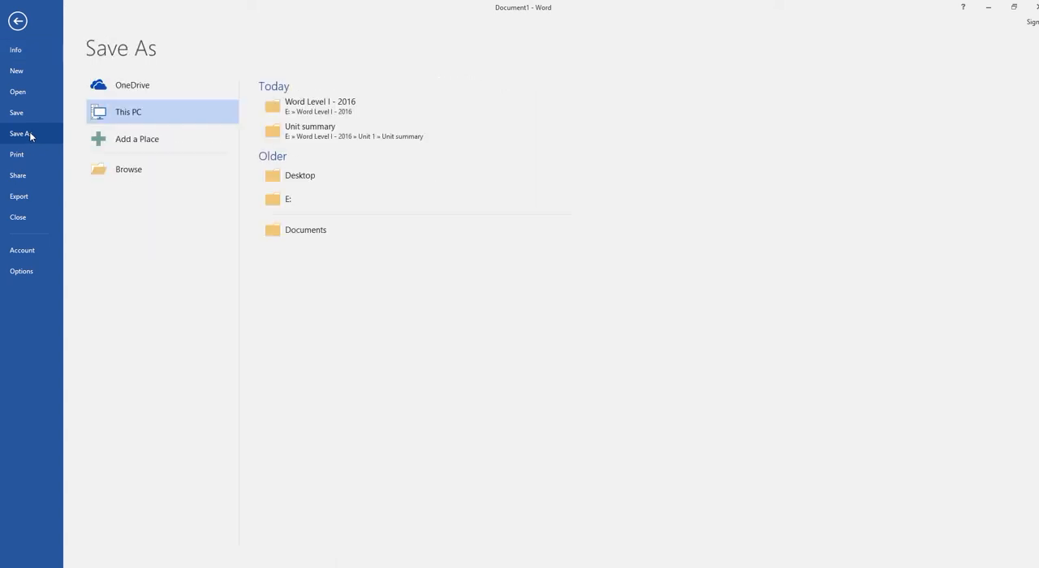
pyautogui.click(122, 177)
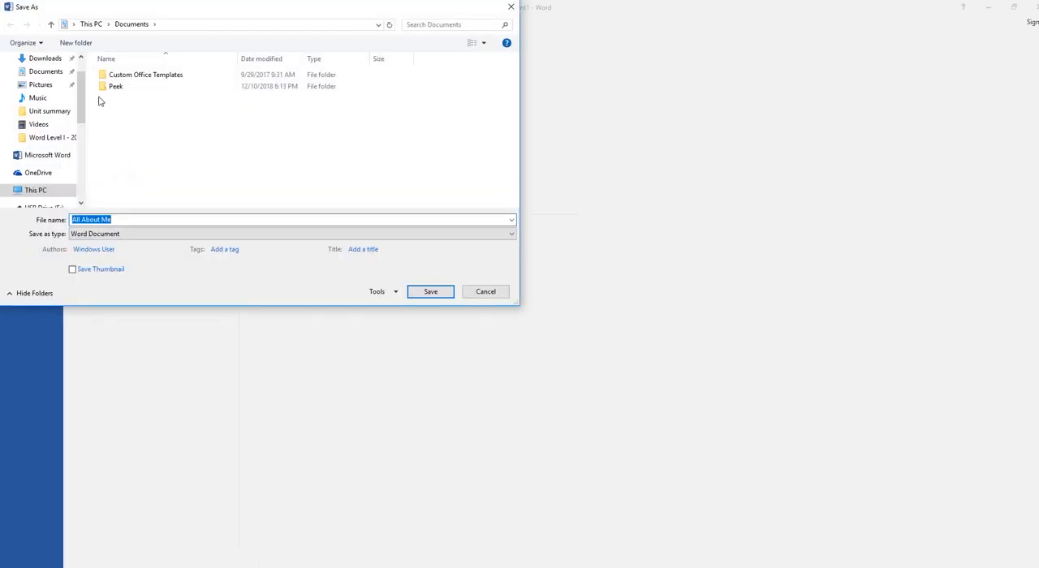
pyautogui.scroll(2, 31, 98)
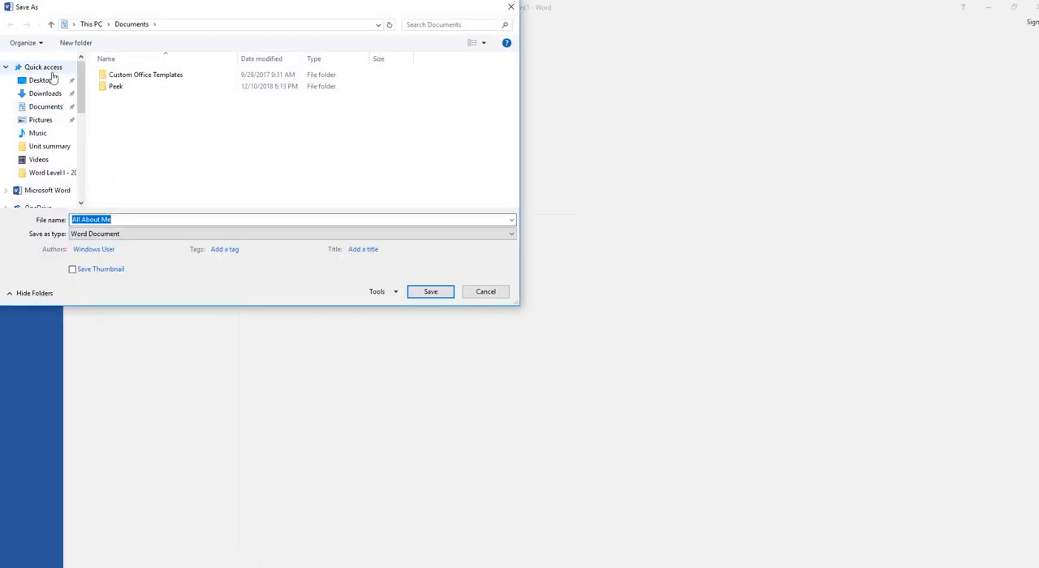
pyautogui.click(50, 82)
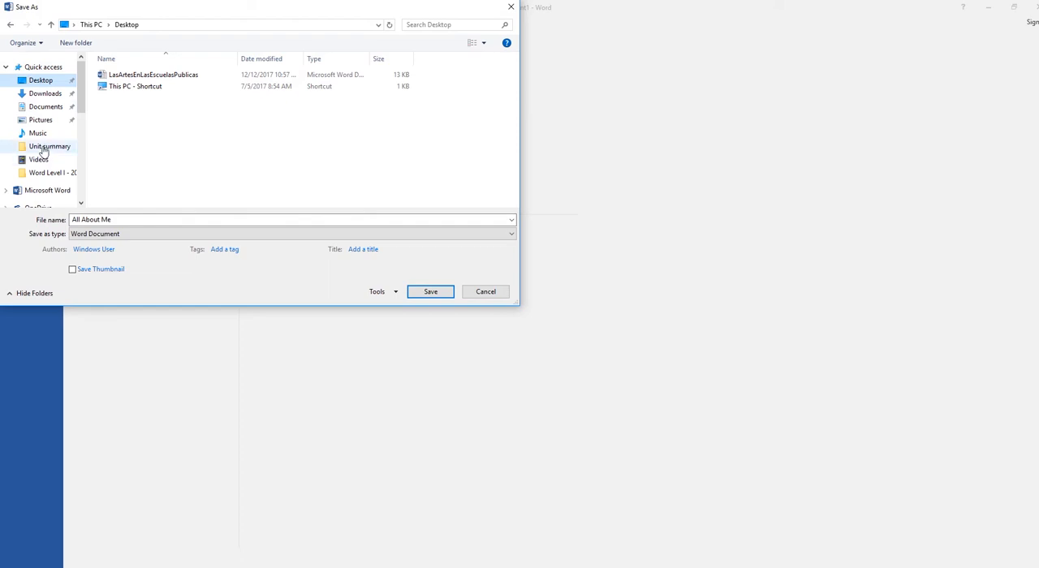
pyautogui.scroll(-1, 49, 154)
pyautogui.scroll(-1, 47, 152)
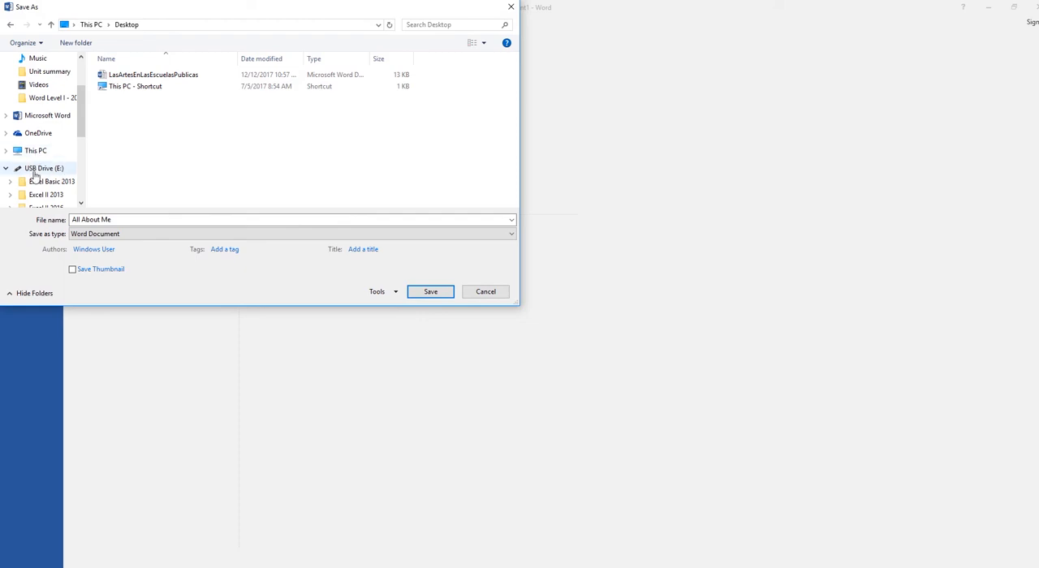
pyautogui.scroll(1, 34, 173)
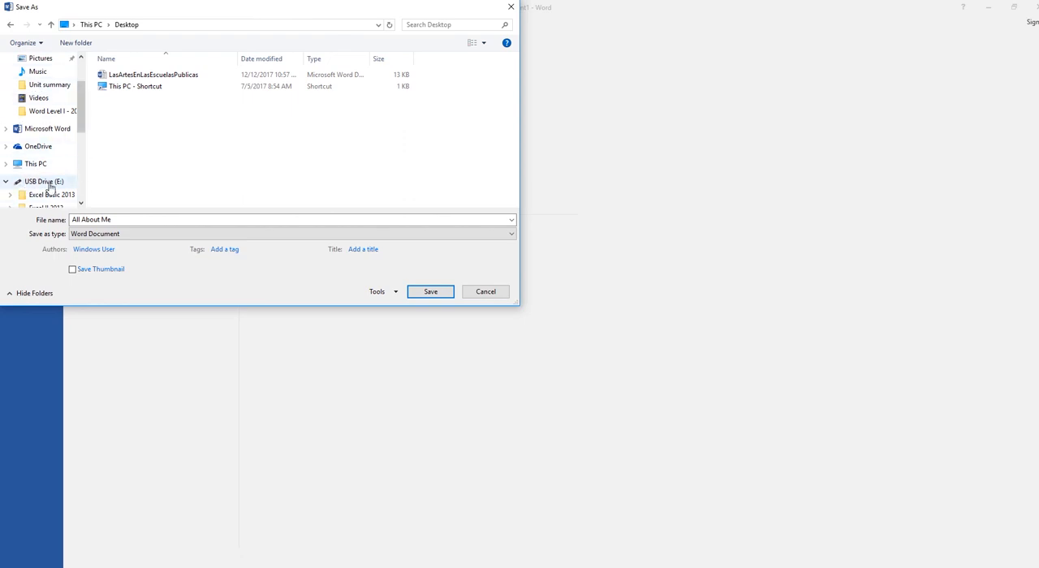
pyautogui.scroll(4, 74, 168)
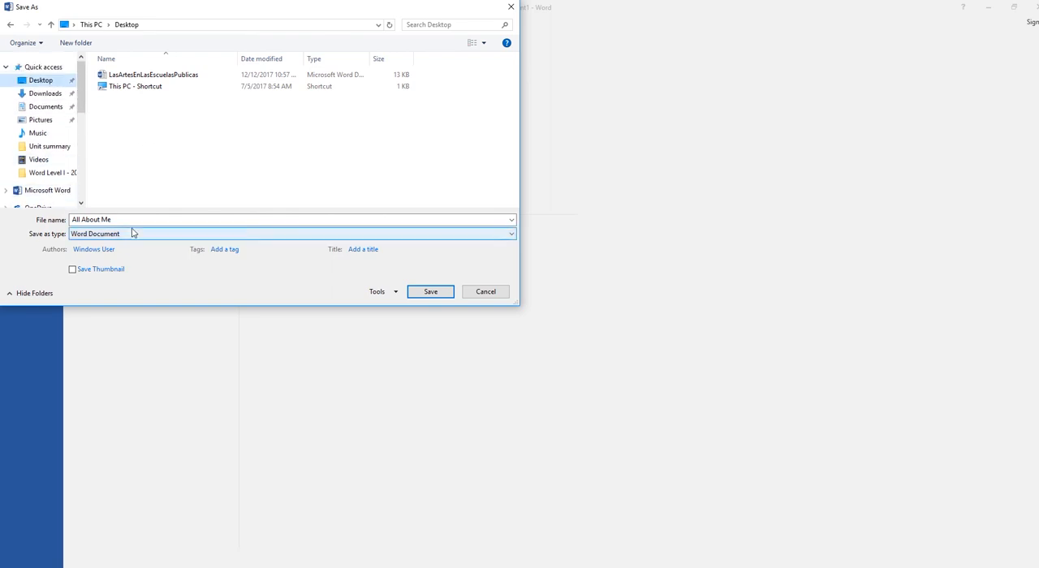
pyautogui.click(485, 294)
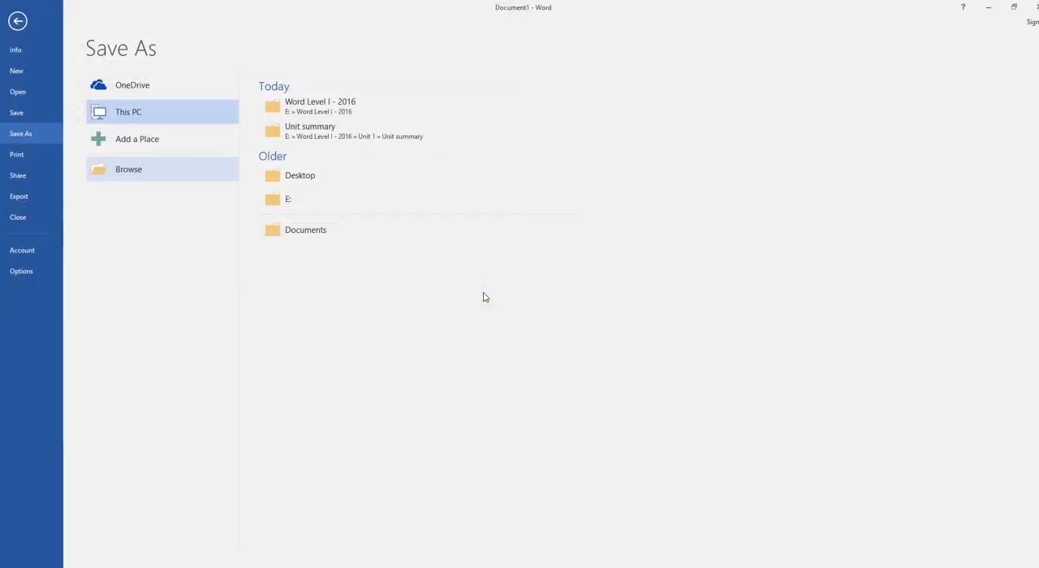
pyautogui.click(16, 26)
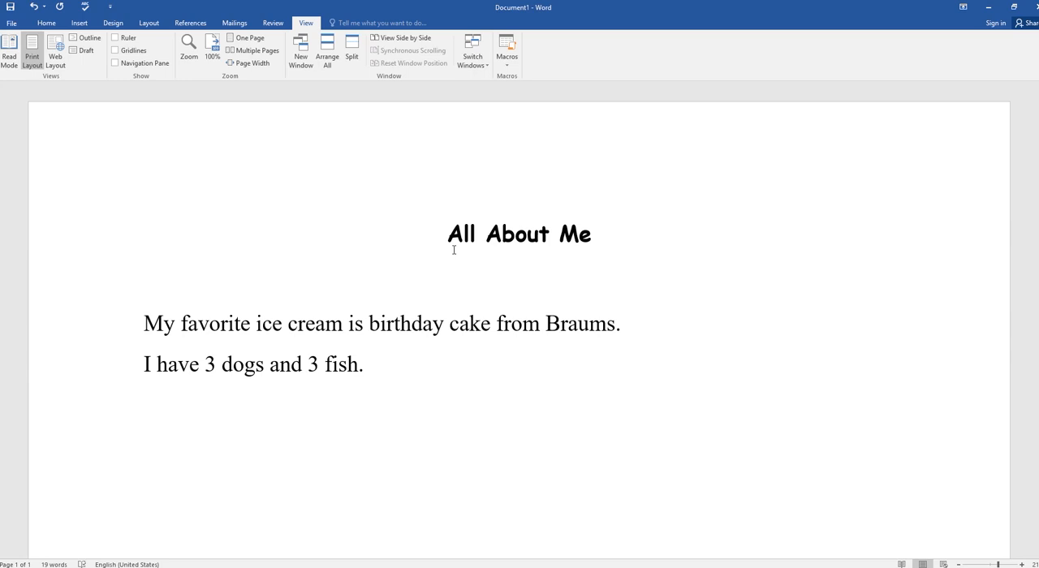
# Step: Add the sentence "I have 1 lovely teenage daughter." on a new line below the dogs and fish sentence
pyautogui.press('Return')
pyautogui.write('I have 1 teen')
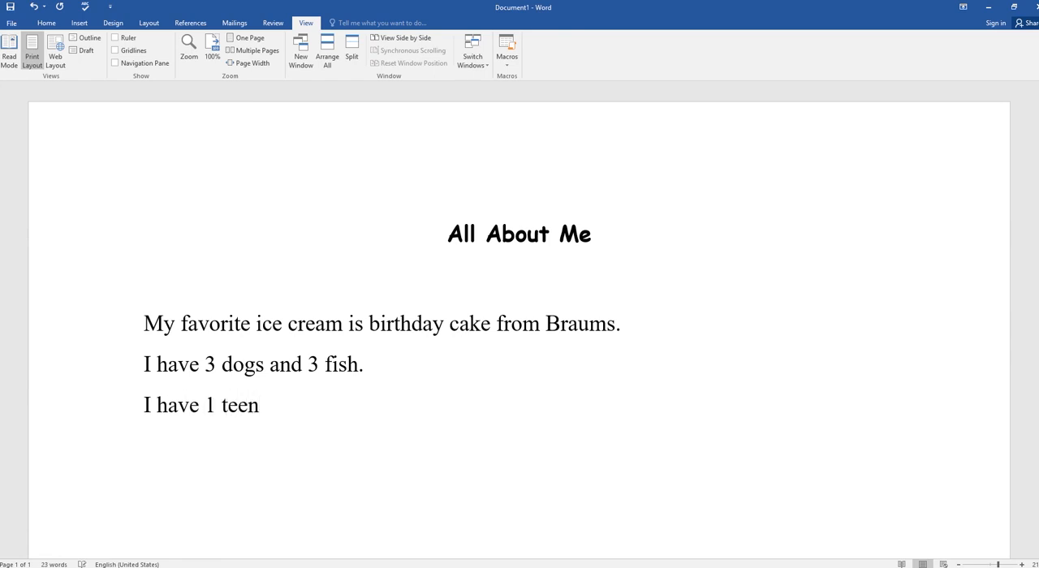
pyautogui.press('BackSpace')
pyautogui.press('BackSpace')
pyautogui.press('BackSpace')
pyautogui.press('BackSpace')
pyautogui.write('lovely')
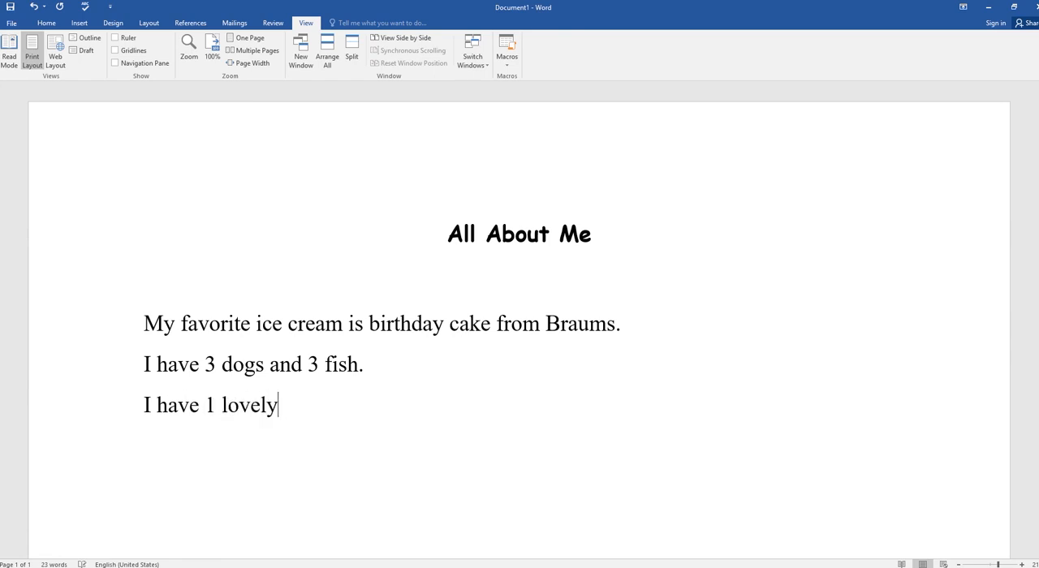
pyautogui.write(' teenage d')
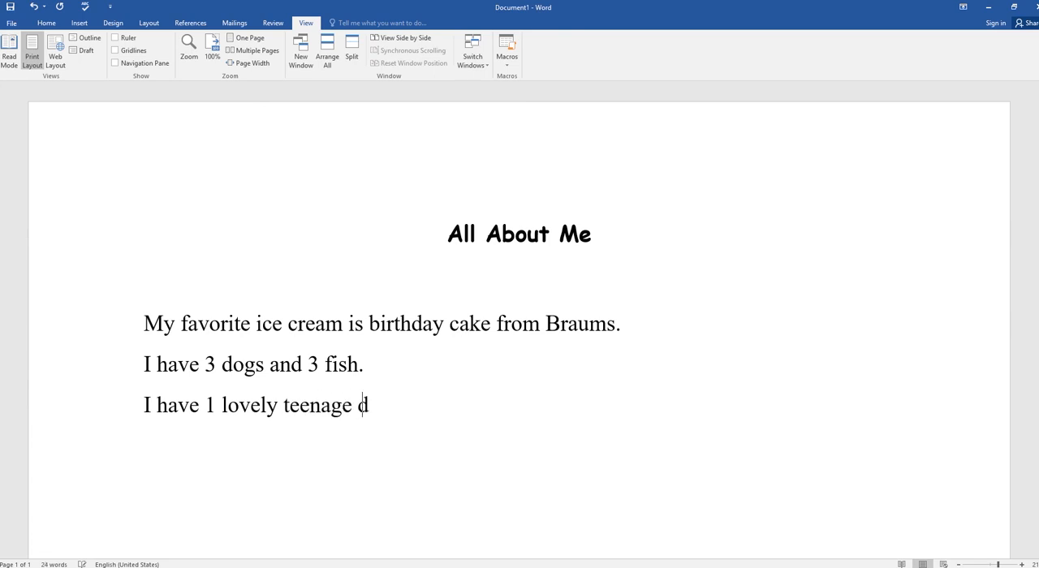
pyautogui.write('aughter.')
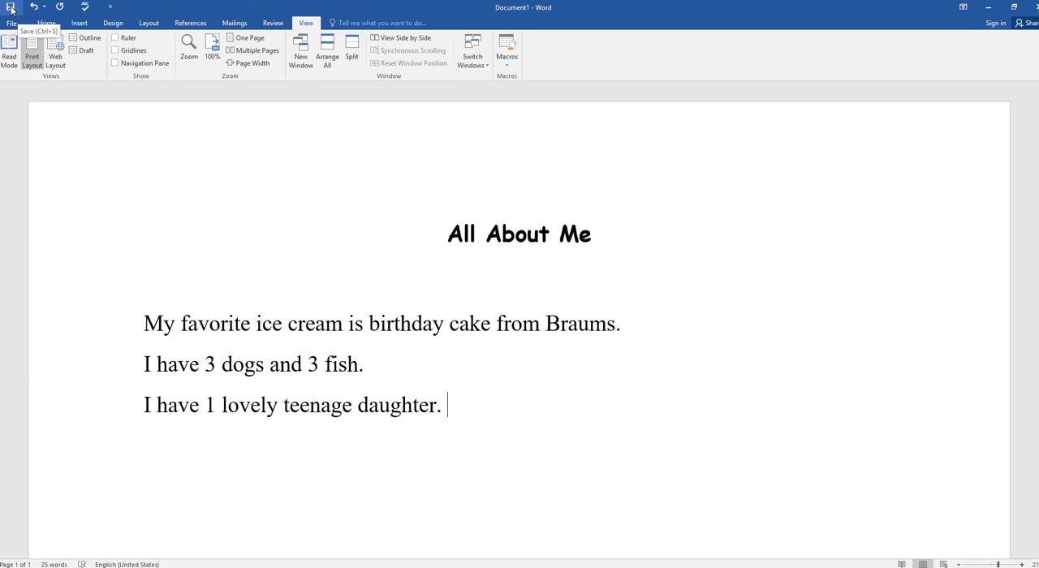
# Step: View the document's Info page and return to the document
pyautogui.click(10, 26)
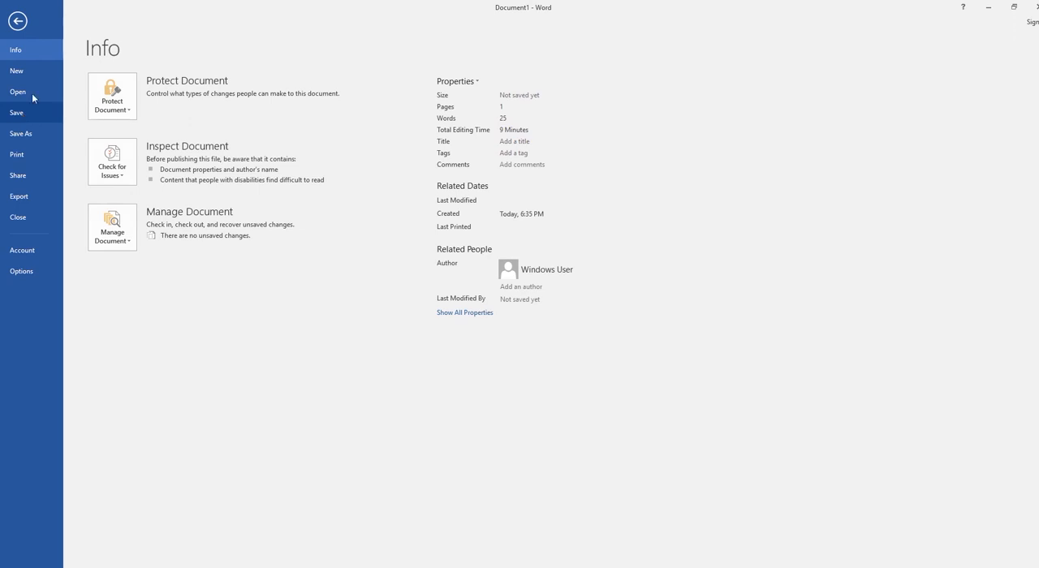
pyautogui.click(18, 22)
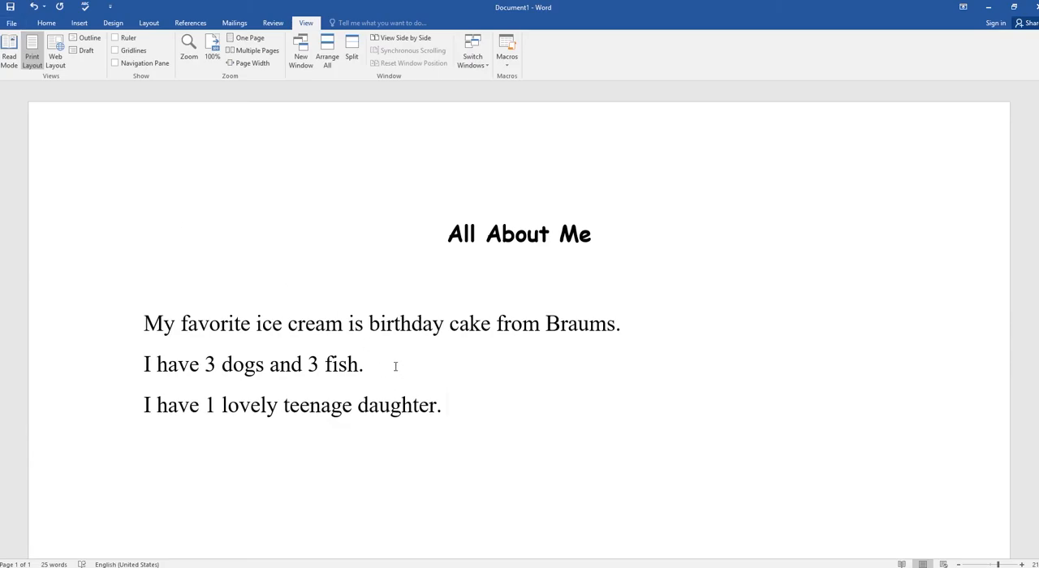